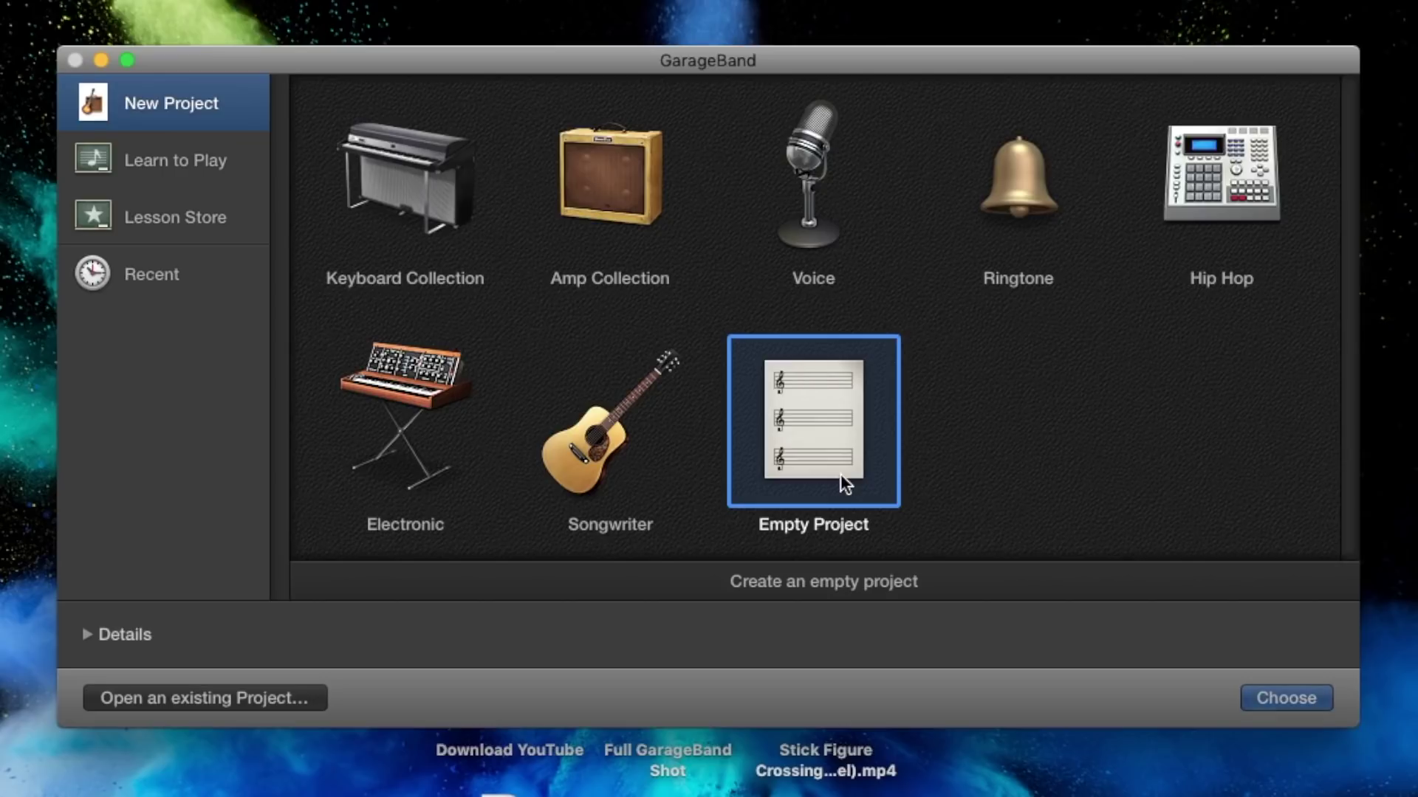
Step: Create an empty project with one software instrument track
{"action": "left_click", "coordinate": [1284, 697]}
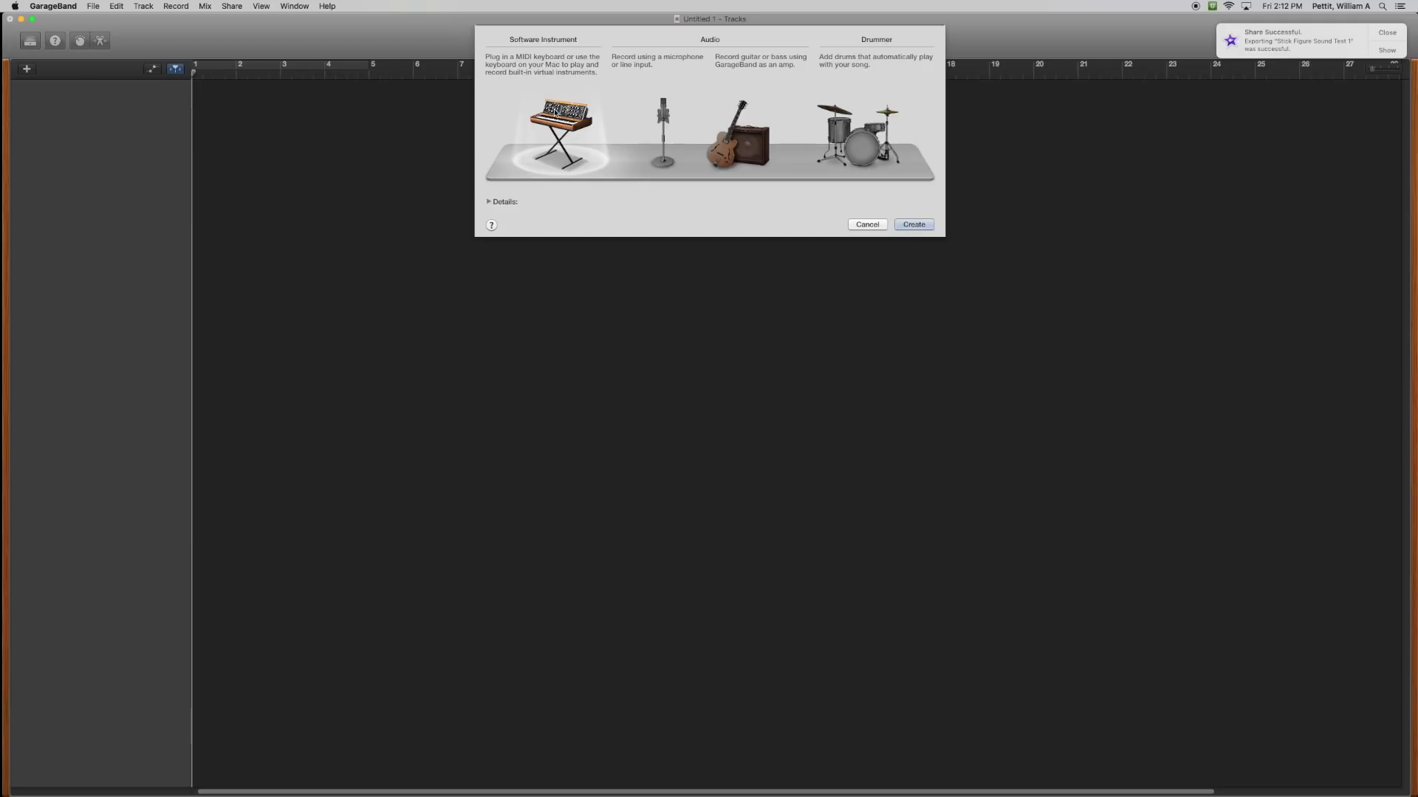
{"action": "left_click", "coordinate": [668, 126]}
{"action": "left_click", "coordinate": [713, 125]}
{"action": "left_click", "coordinate": [564, 126]}
{"action": "left_click", "coordinate": [914, 225]}
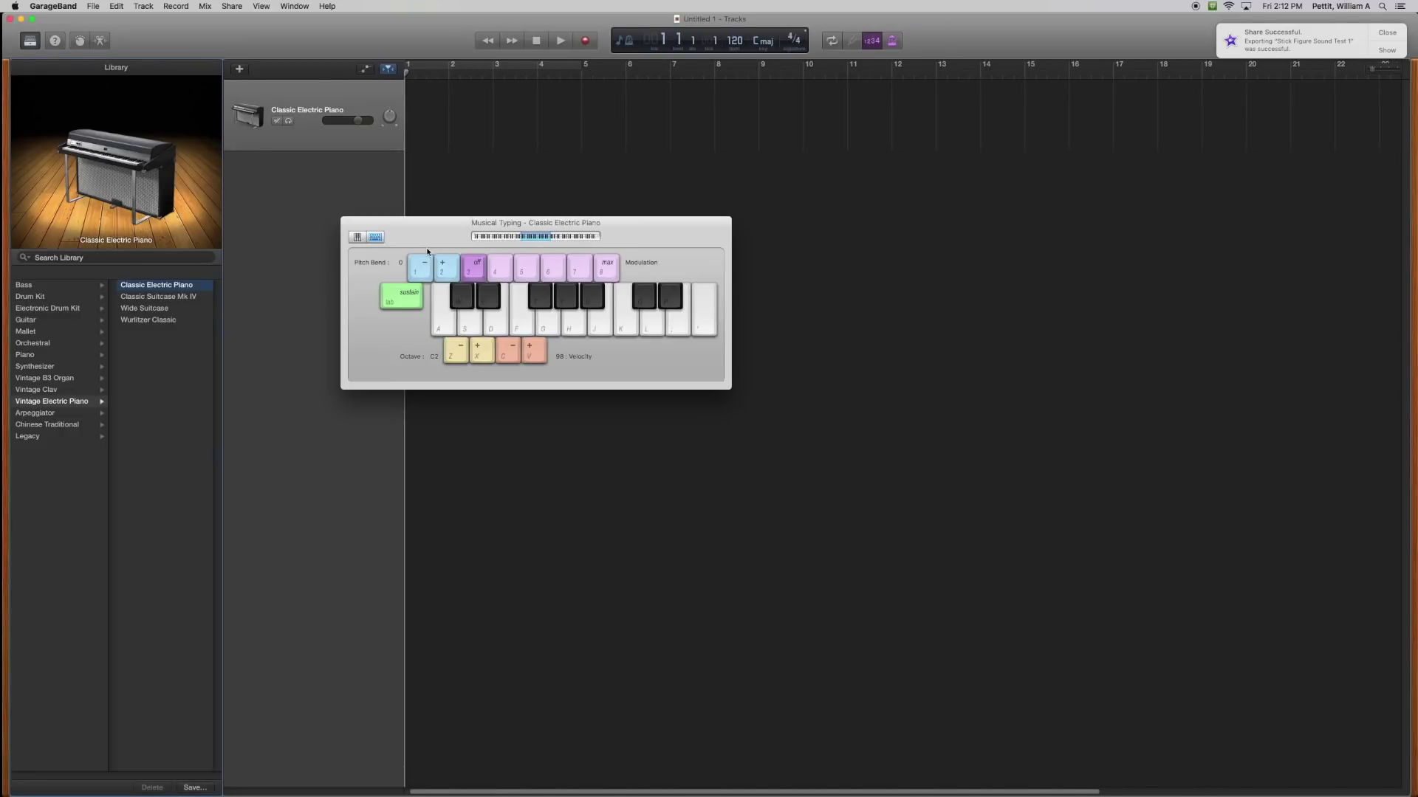
Step: Close the Musical Typing window and open the Apple Loops browser
{"action": "left_click_drag", "start_coordinate": [447, 235], "coordinate": [525, 235]}
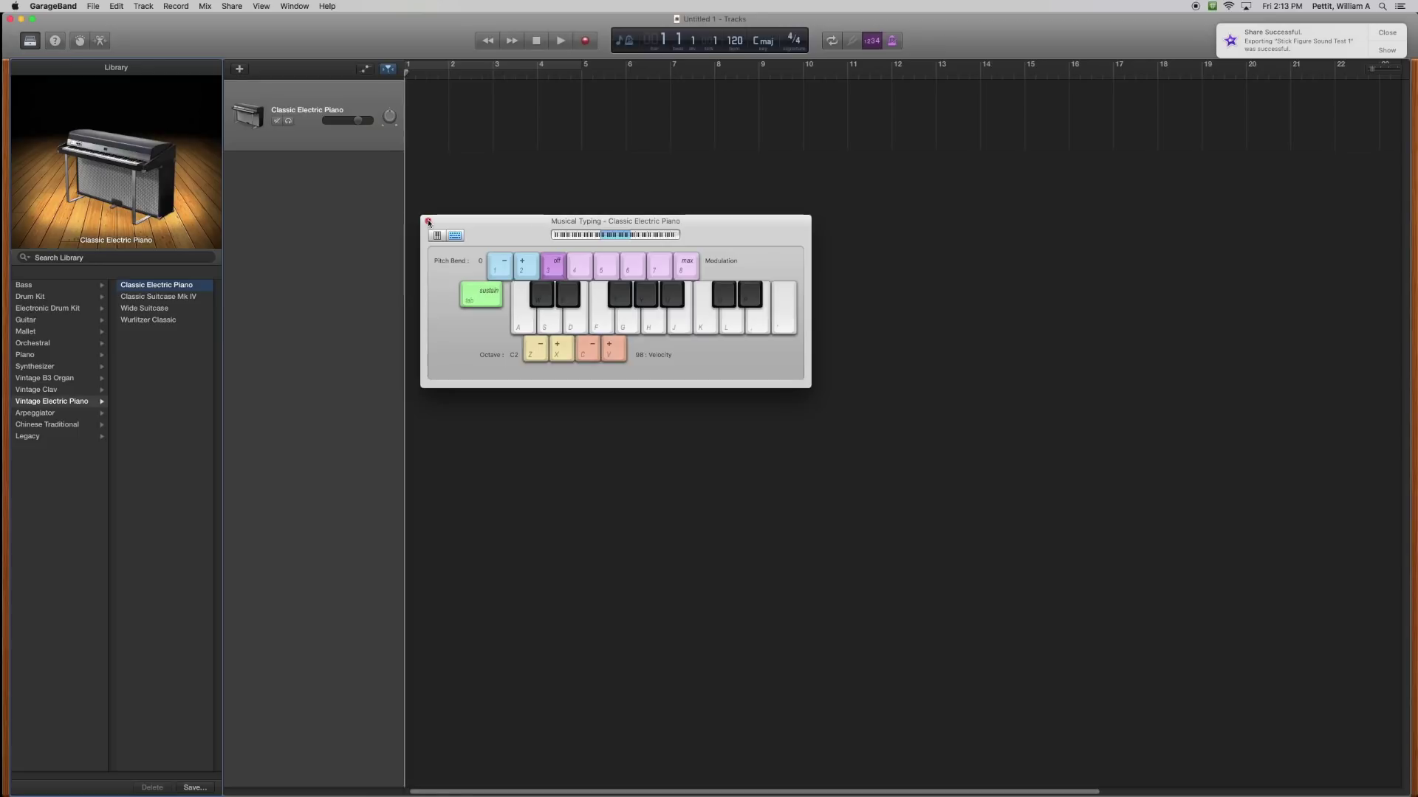
{"action": "left_click", "coordinate": [429, 221]}
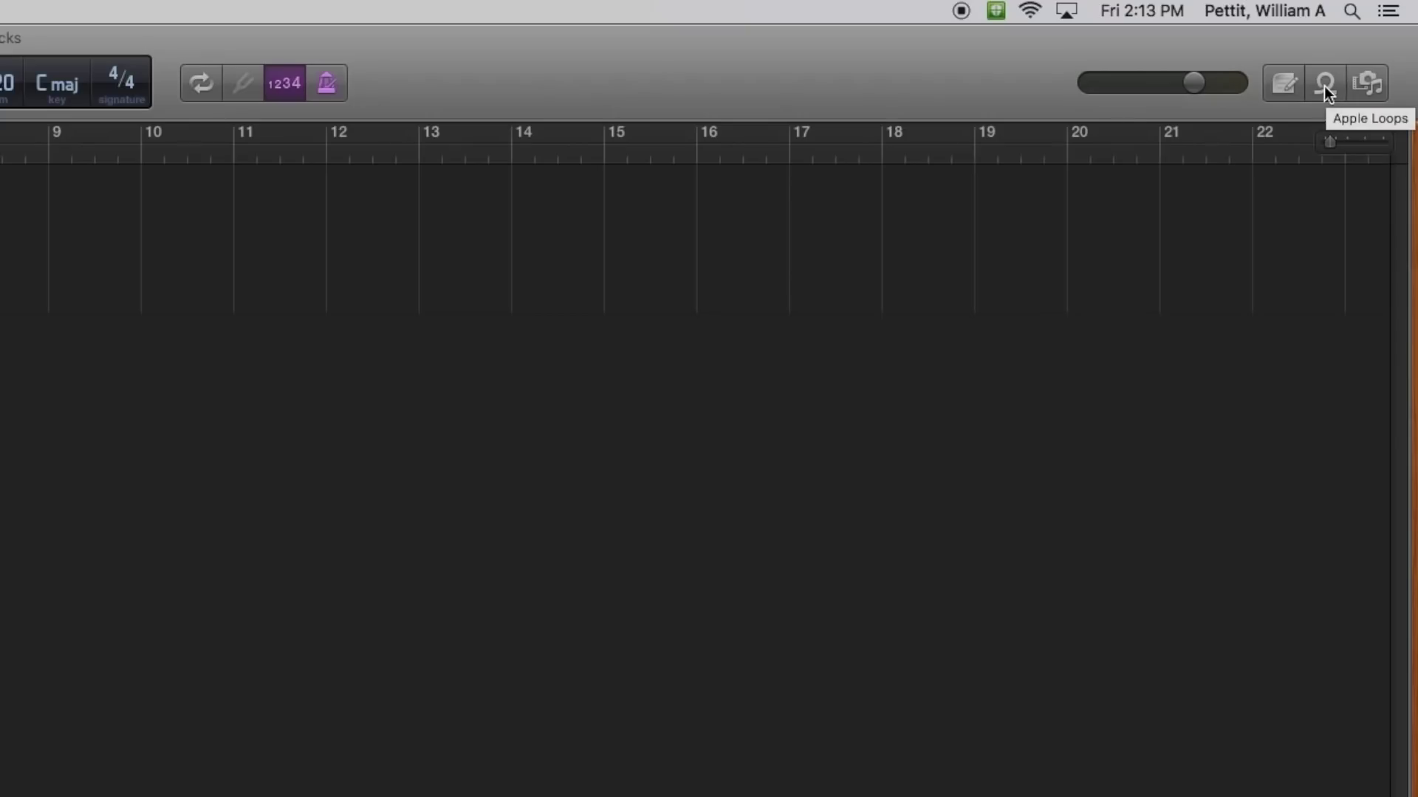
{"action": "left_click", "coordinate": [1324, 86]}
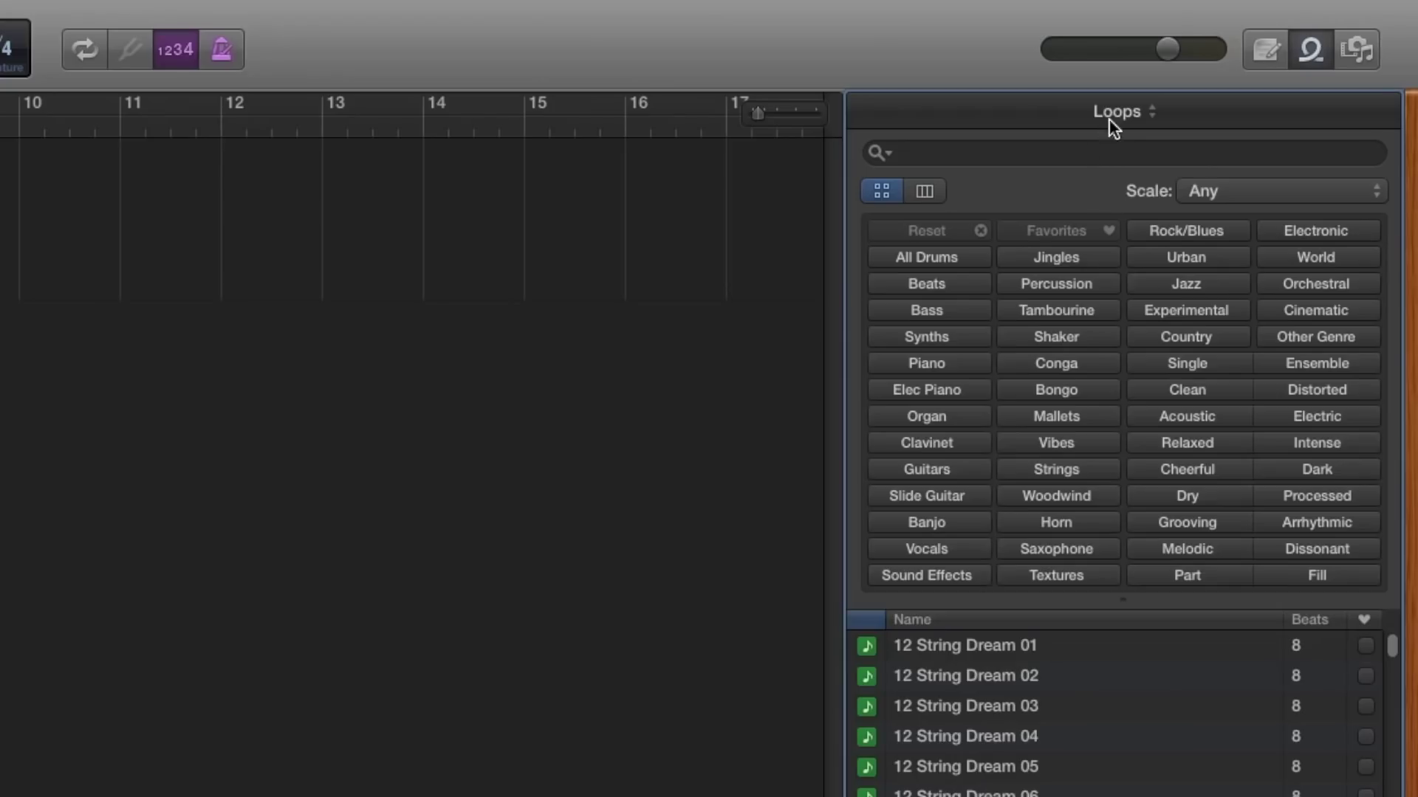
Step: Try narrowing the loop browser to Hip Hop piano loops, and restore the full loop list
{"action": "left_click", "coordinate": [1284, 67]}
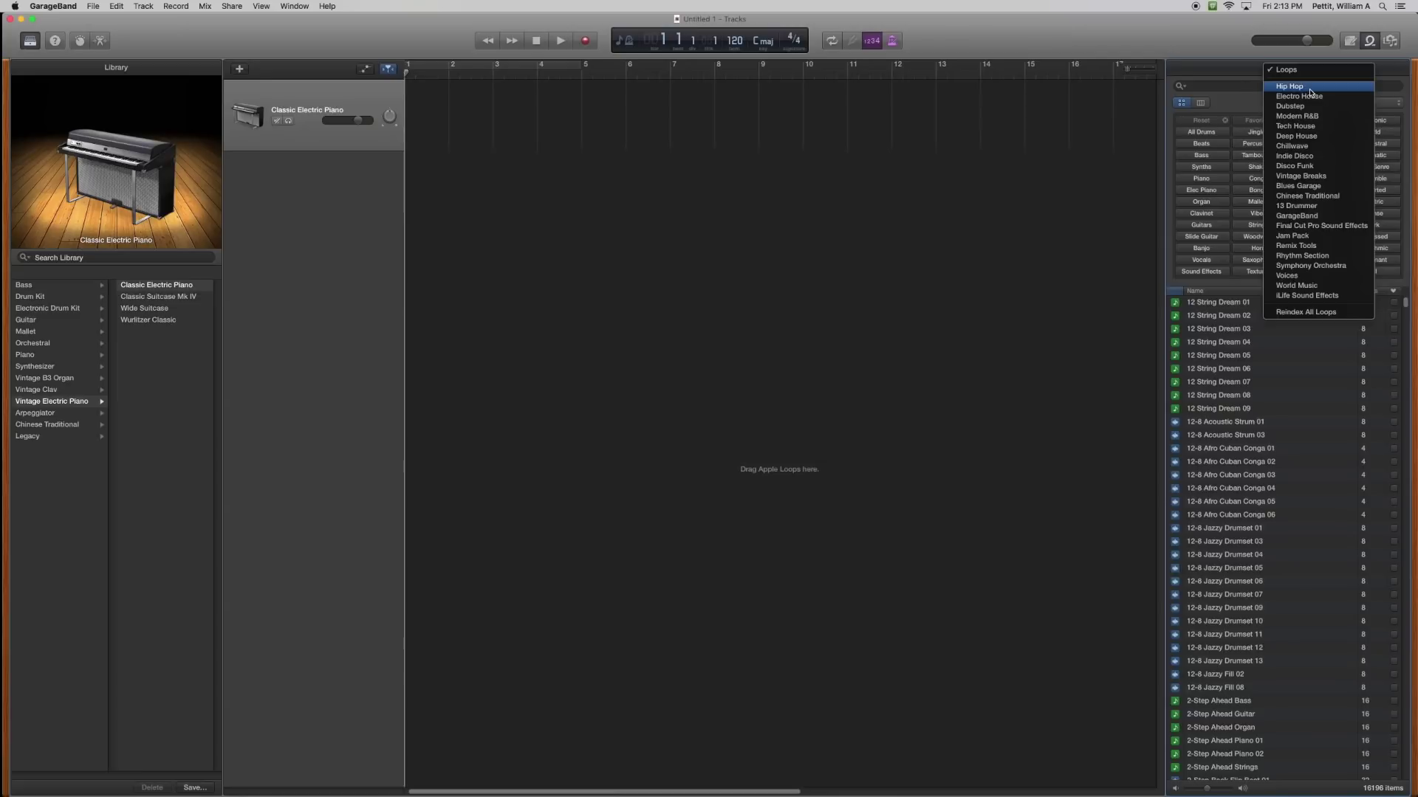
{"action": "left_click", "coordinate": [1172, 158]}
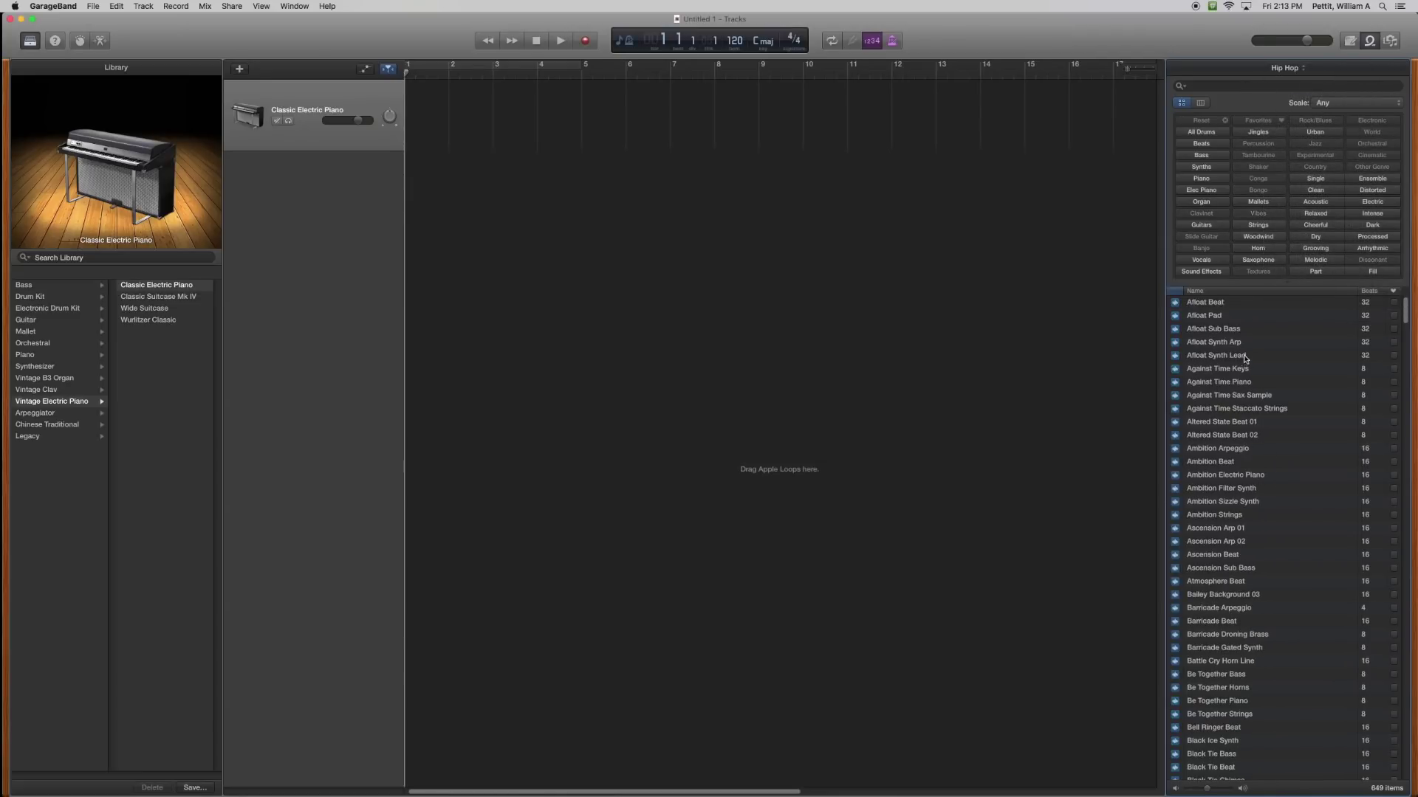
{"action": "scroll", "coordinate": [1255, 530], "scroll_direction": "down", "scroll_amount": 15}
{"action": "scroll", "coordinate": [1256, 529], "scroll_direction": "up", "scroll_amount": 15}
{"action": "left_click", "coordinate": [1214, 180]}
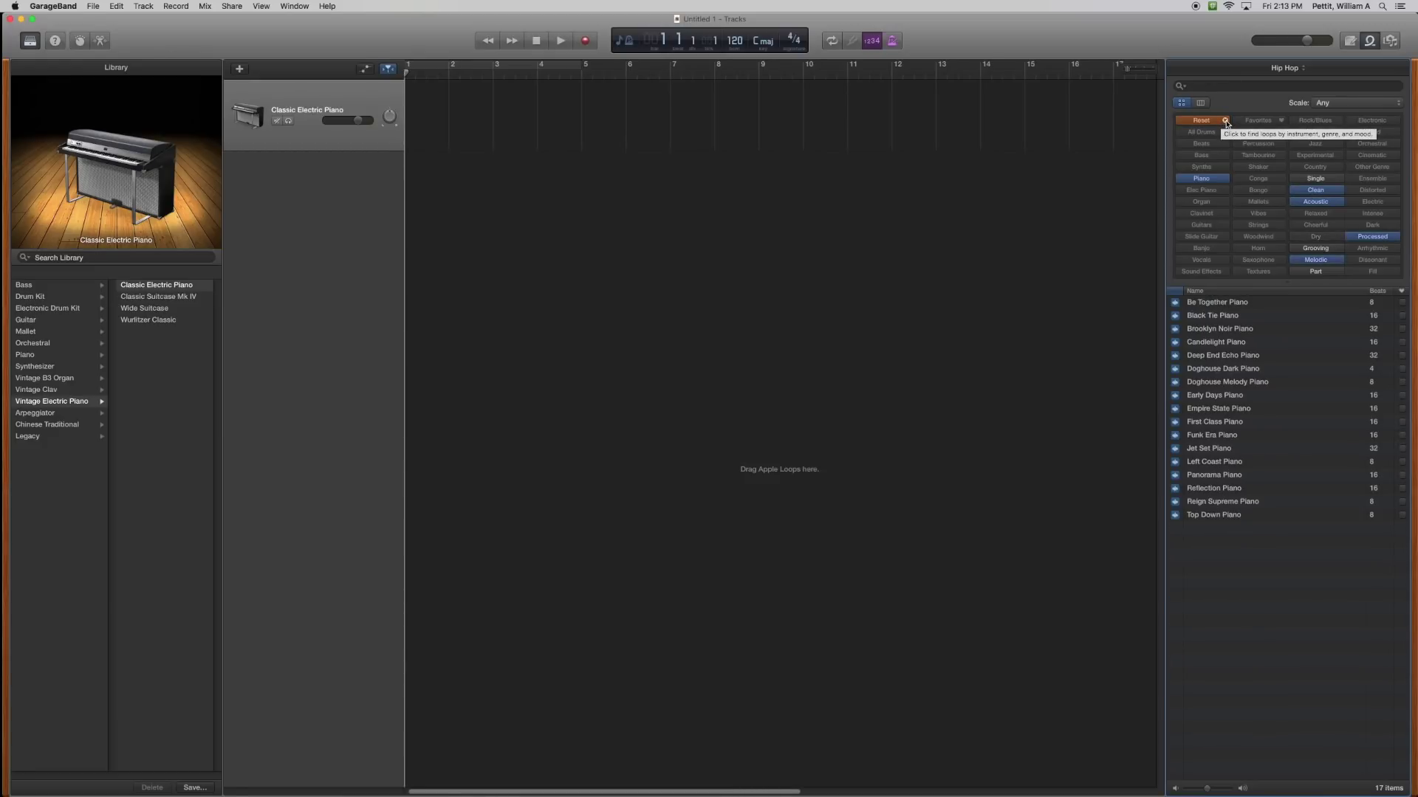
{"action": "left_click", "coordinate": [1224, 121]}
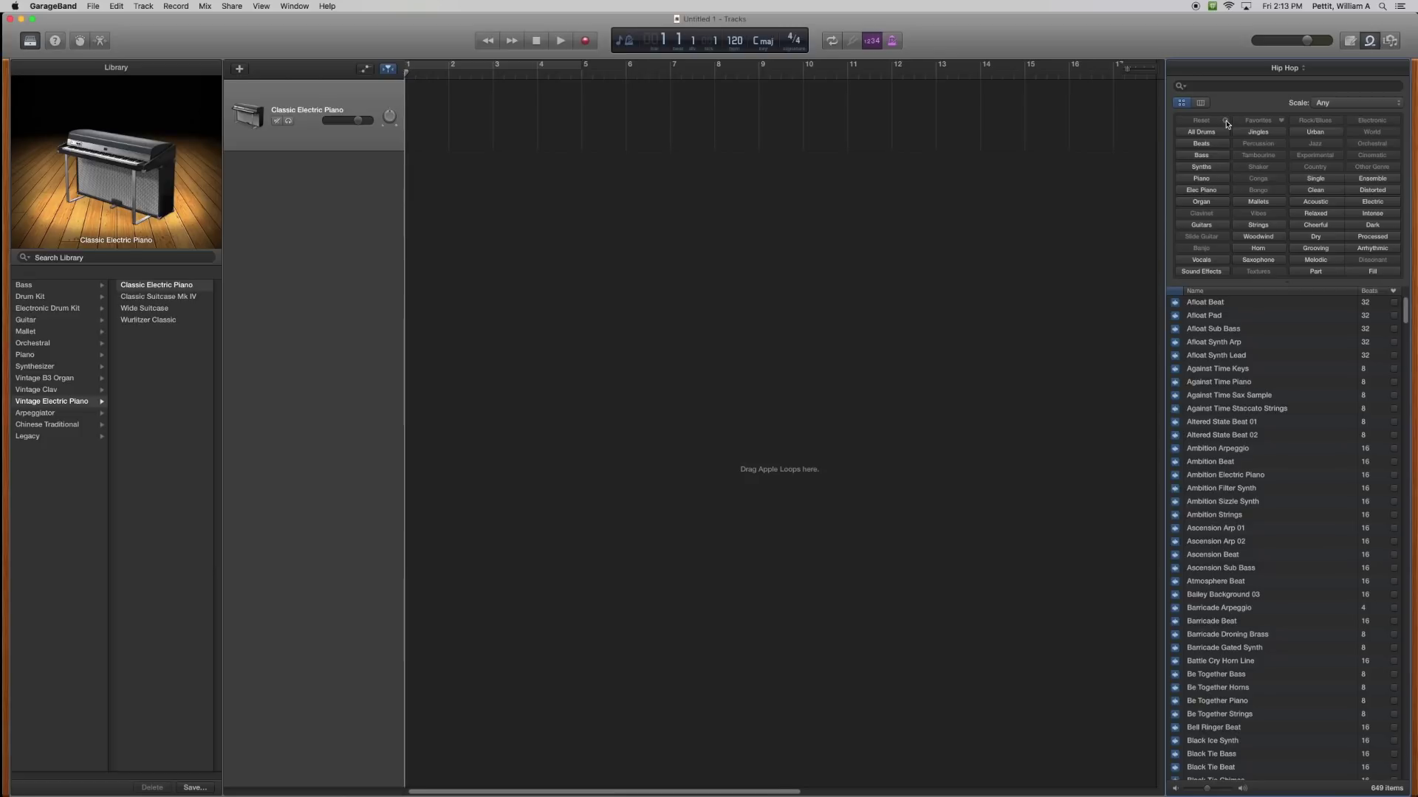
{"action": "left_click", "coordinate": [1281, 69]}
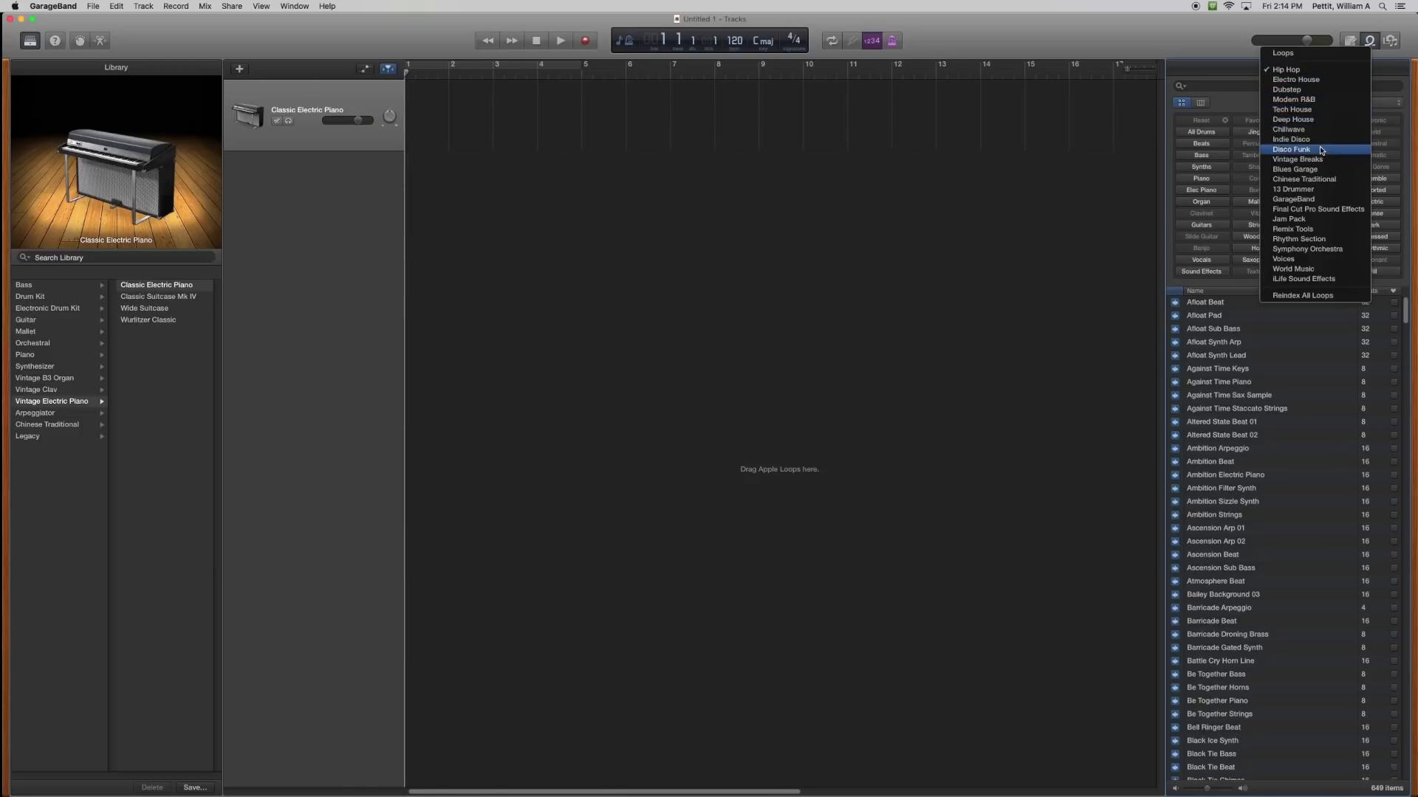
{"action": "left_click", "coordinate": [1305, 55]}
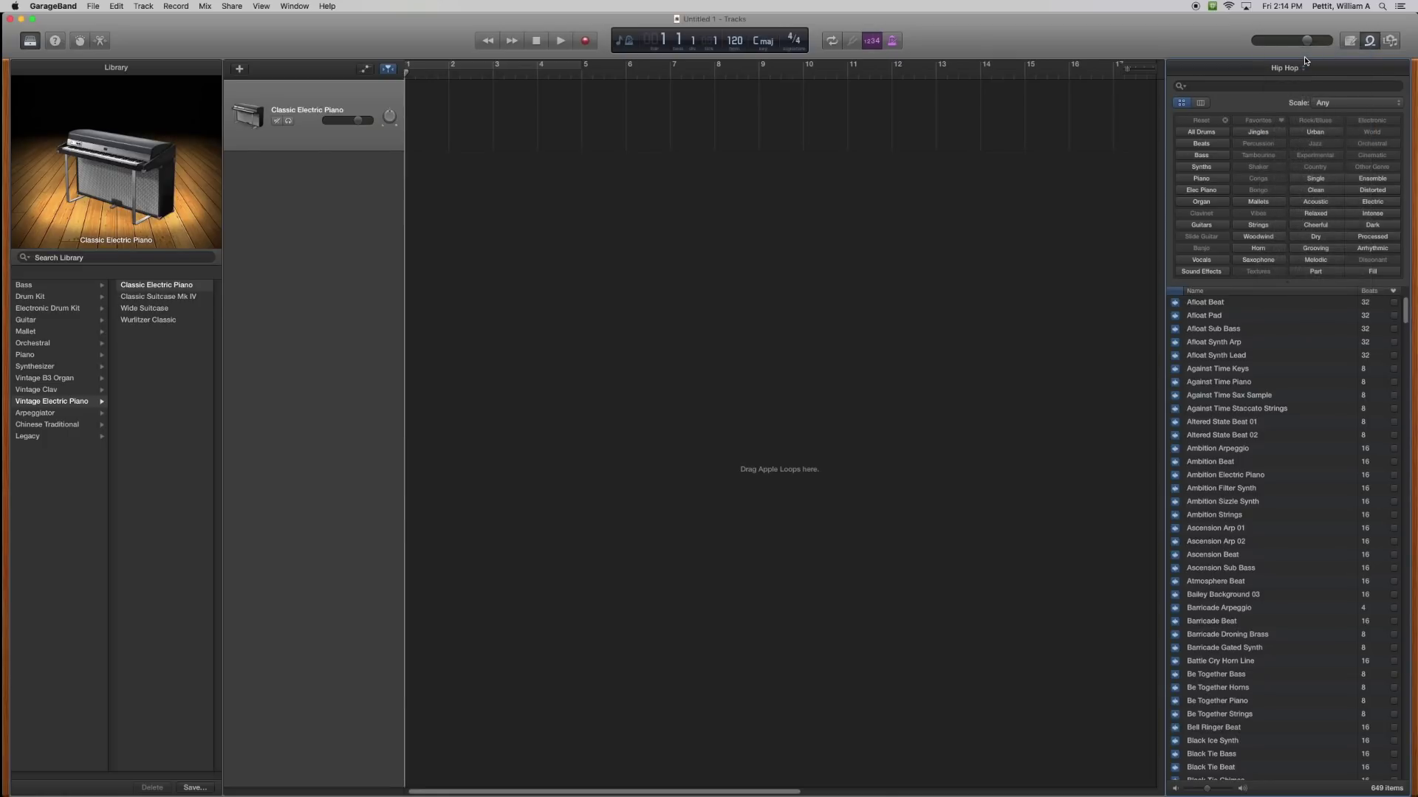
Step: Search the full loop collection for "top down"
{"action": "left_click", "coordinate": [1267, 87]}
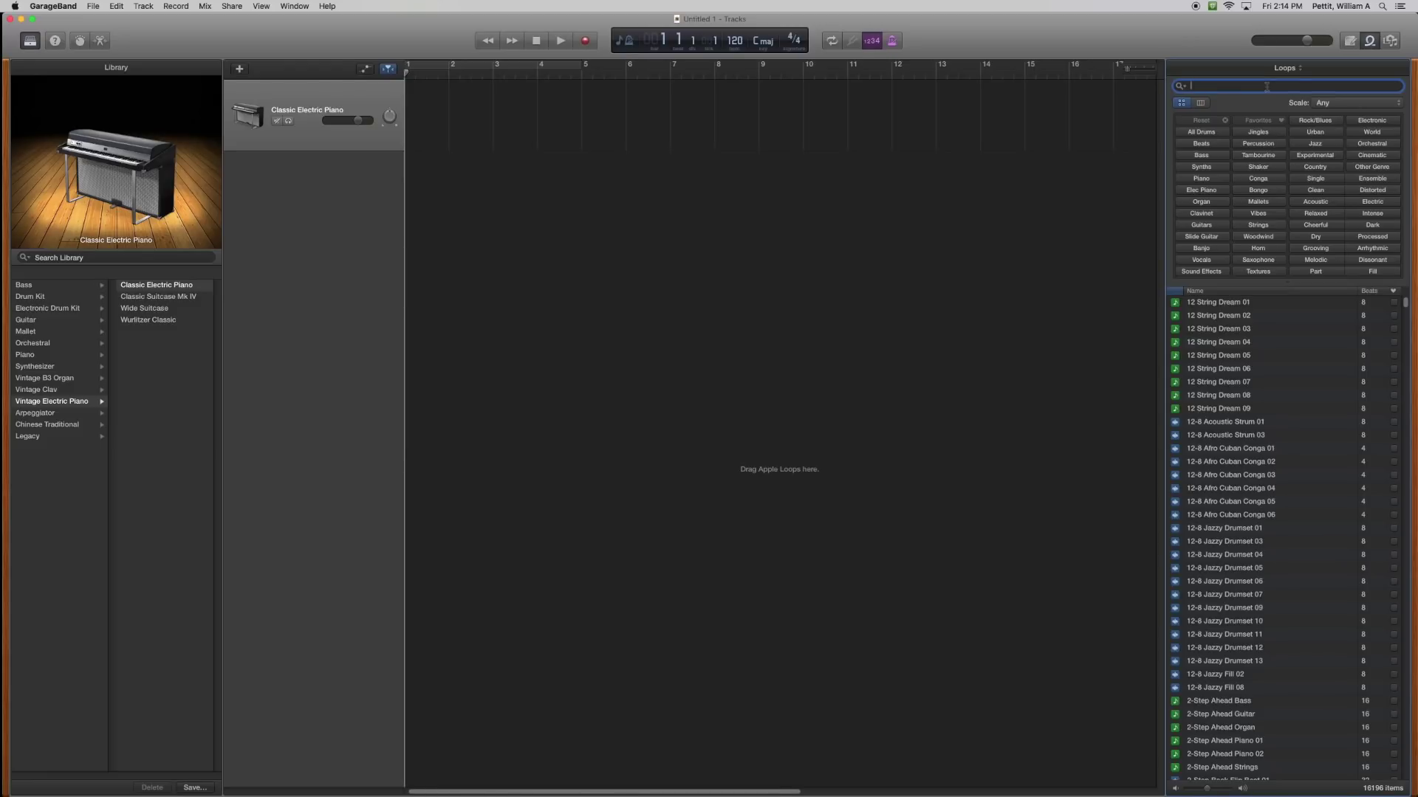
{"action": "left_click", "coordinate": [1298, 68]}
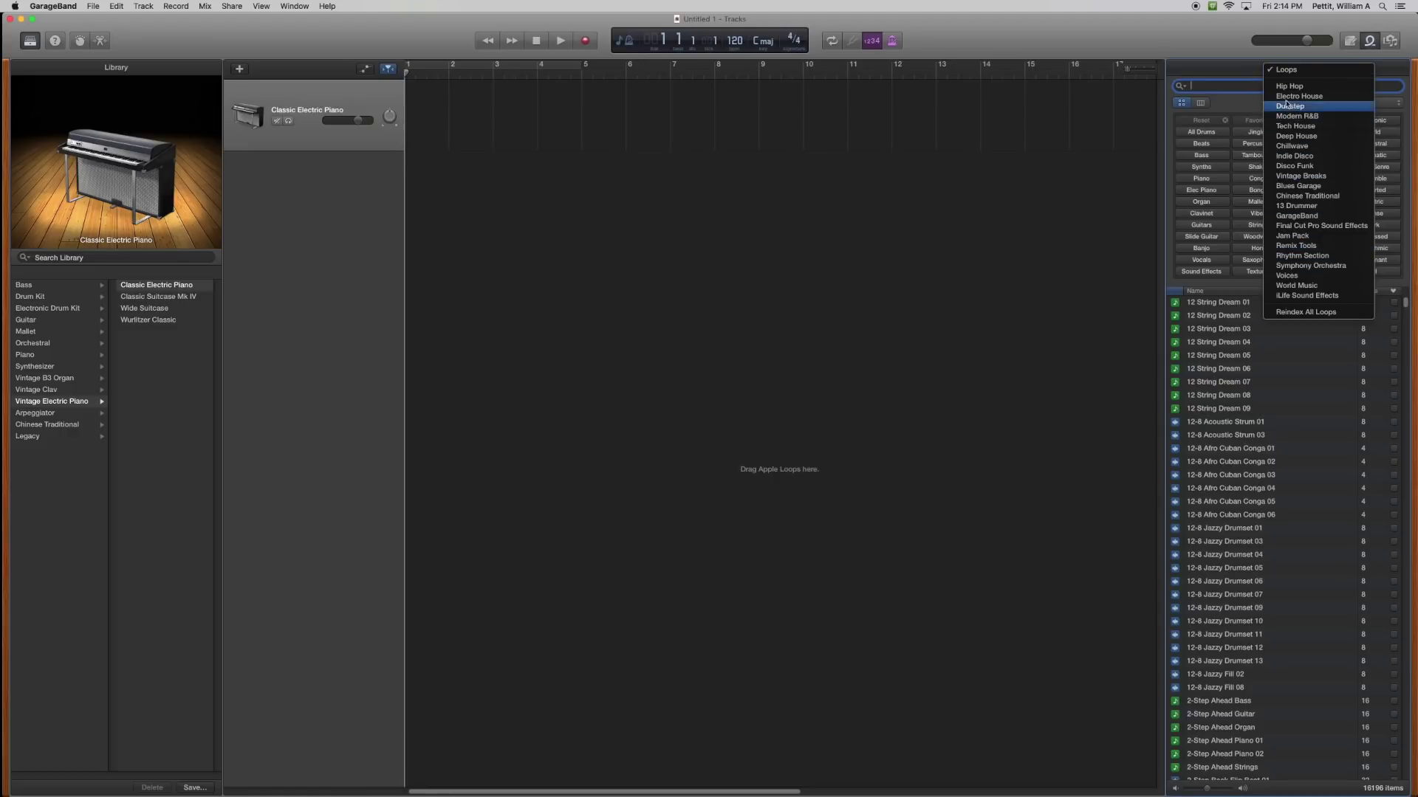
{"action": "left_click", "coordinate": [1289, 71]}
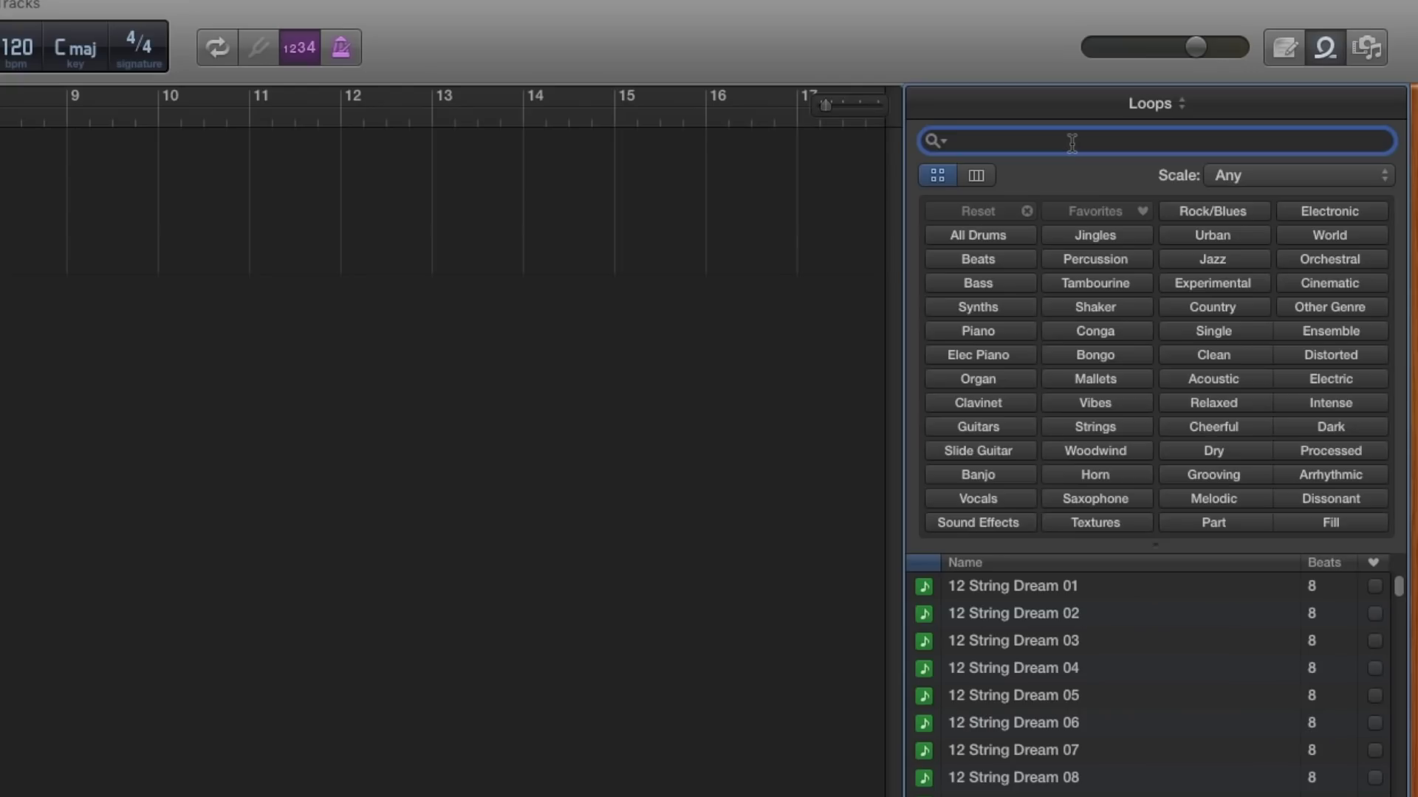
{"action": "type", "text": "top dp"}
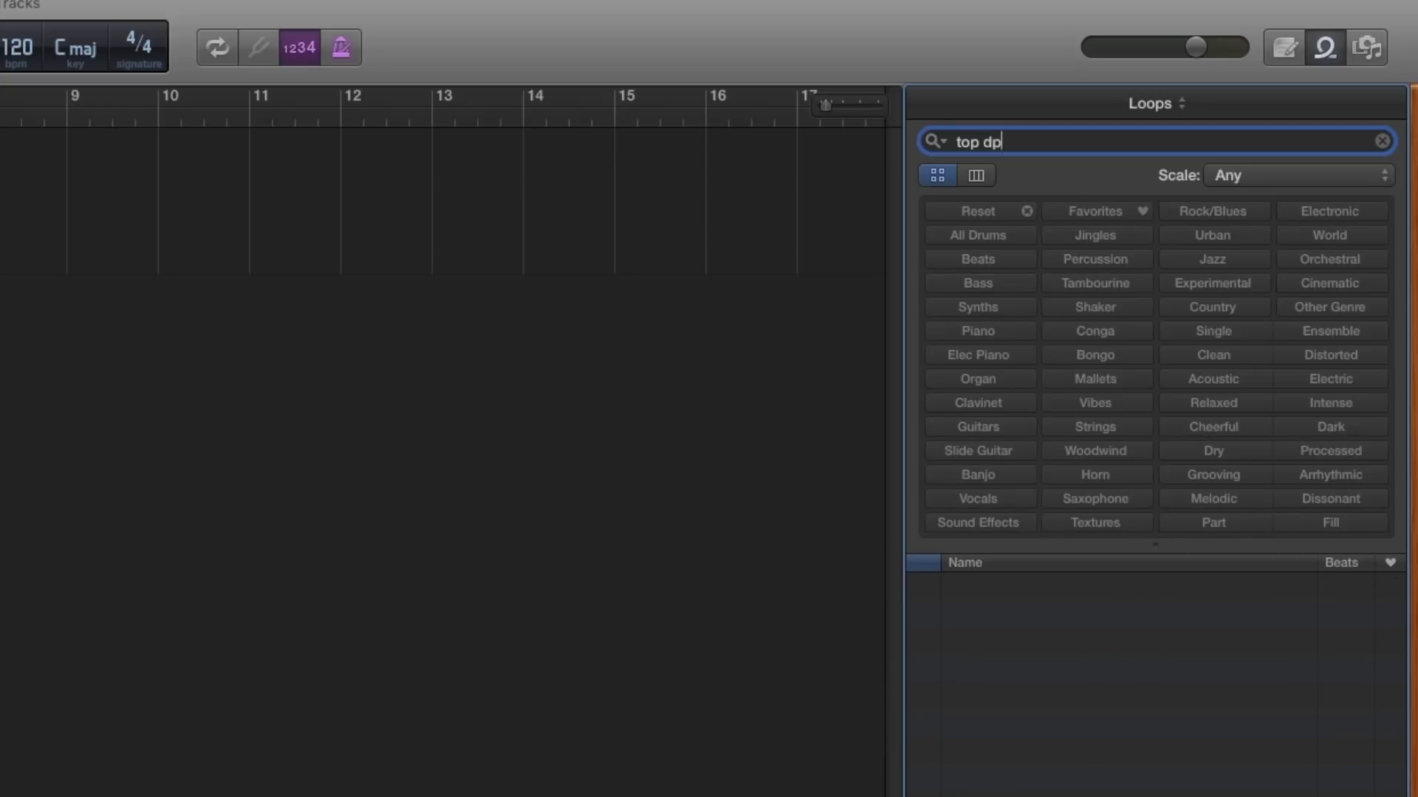
{"action": "key", "text": "BackSpace"}
{"action": "type", "text": "own"}
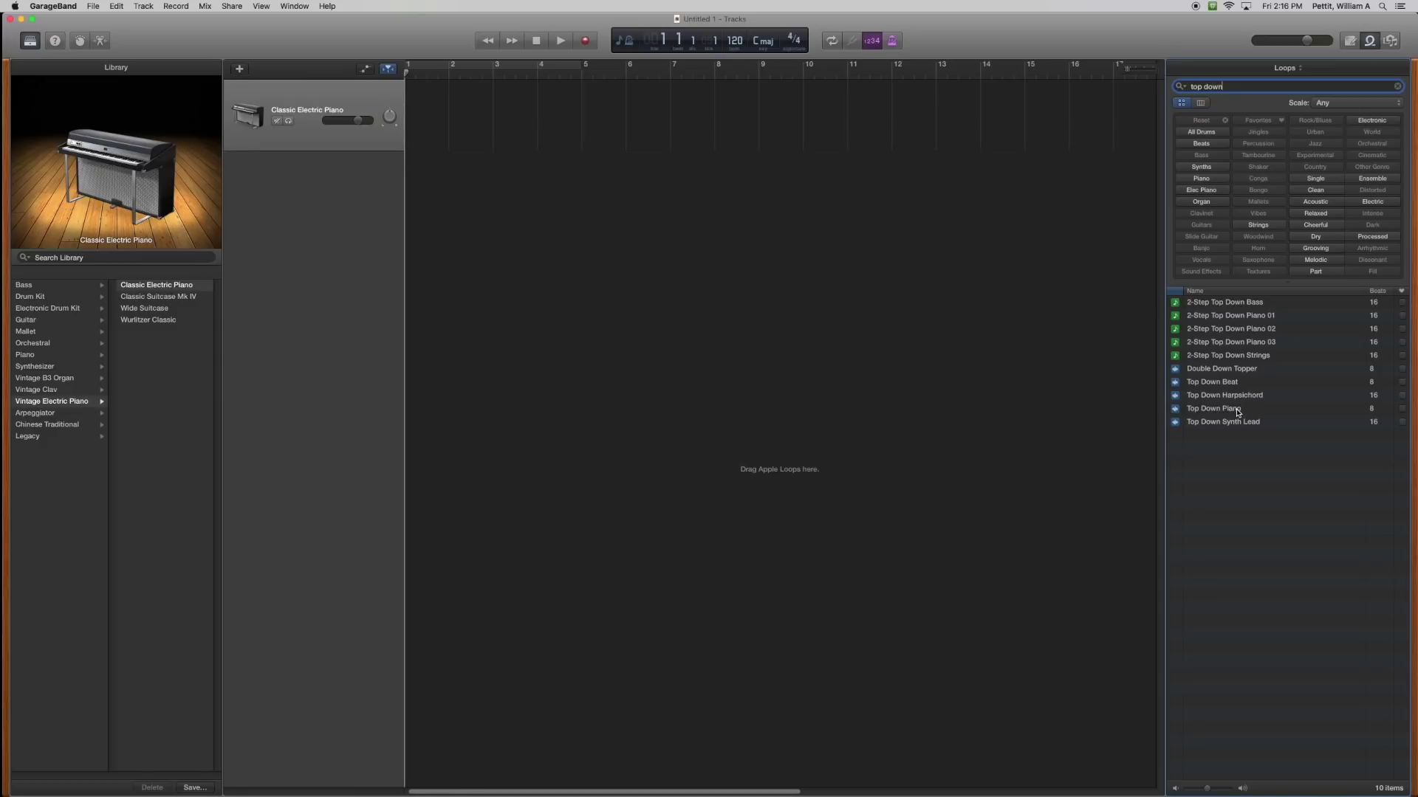
Step: Add the Top Down Piano loop on a new track at bar 1 and move the playhead to bar 2
{"action": "left_click", "coordinate": [1237, 410]}
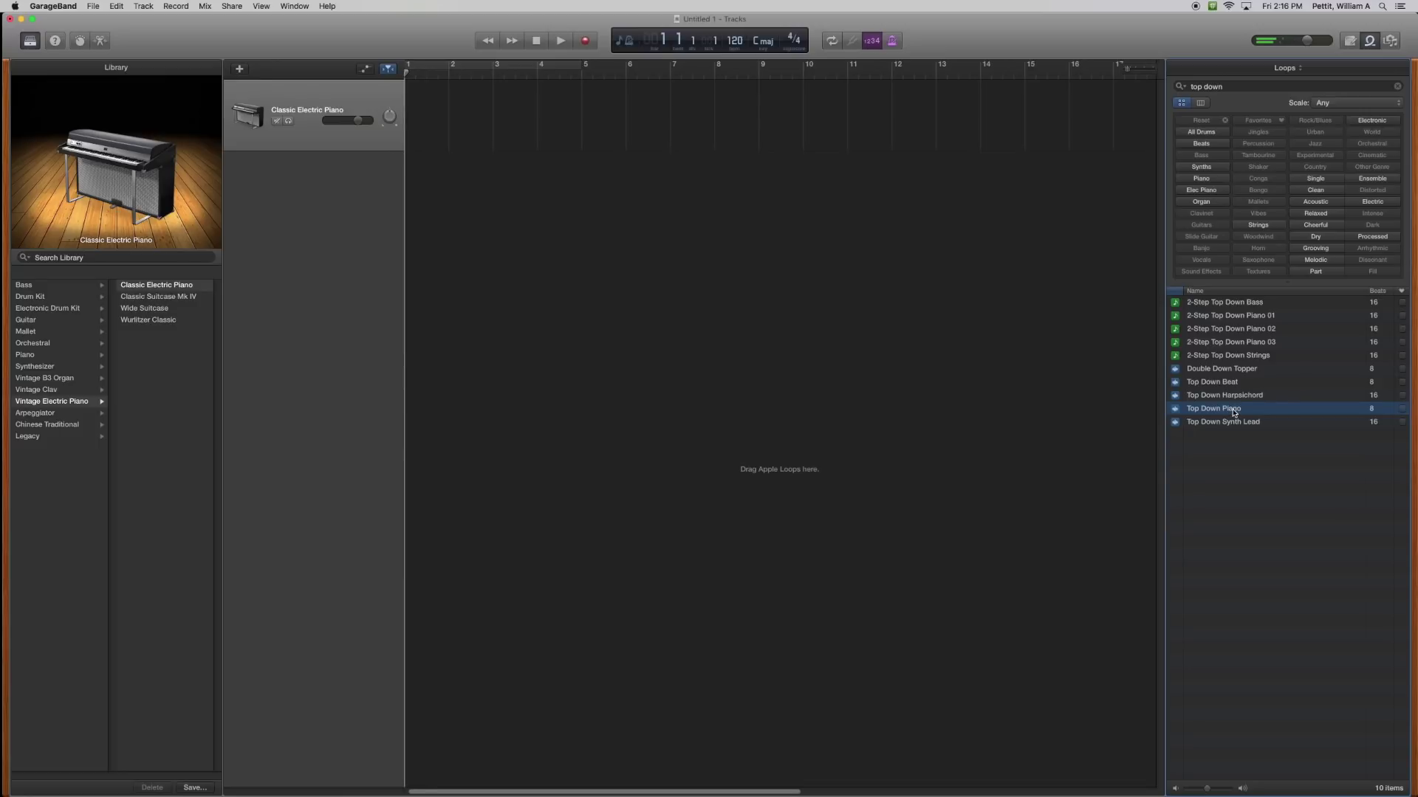
{"action": "left_click_drag", "start_coordinate": [1233, 411], "coordinate": [418, 200]}
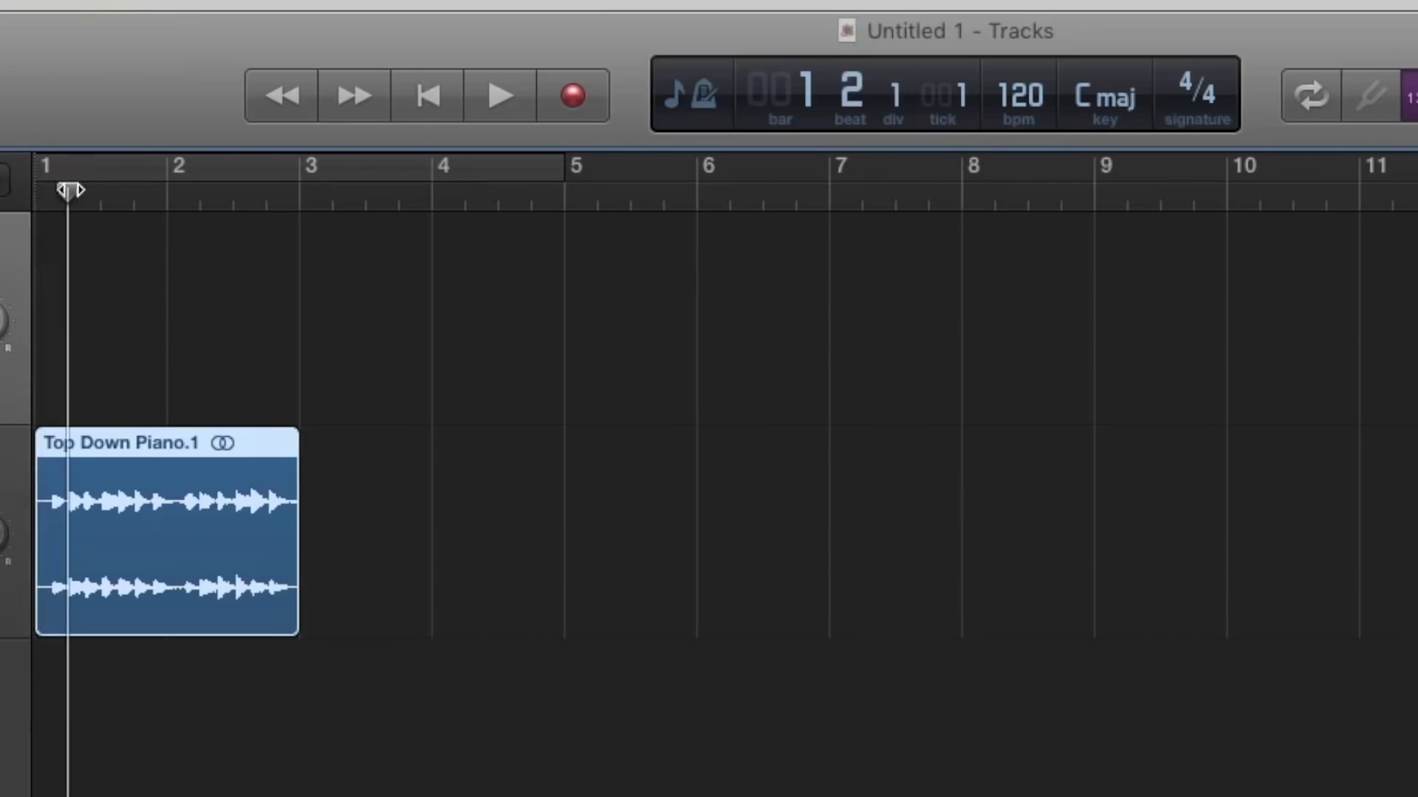
{"action": "mouse_move", "coordinate": [69, 194]}
{"action": "left_mouse_down"}
{"action": "mouse_move", "coordinate": [41, 196]}
{"action": "mouse_move", "coordinate": [158, 192]}
{"action": "mouse_move", "coordinate": [171, 193]}
{"action": "mouse_move", "coordinate": [81, 193]}
{"action": "mouse_move", "coordinate": [181, 207]}
{"action": "left_mouse_up"}
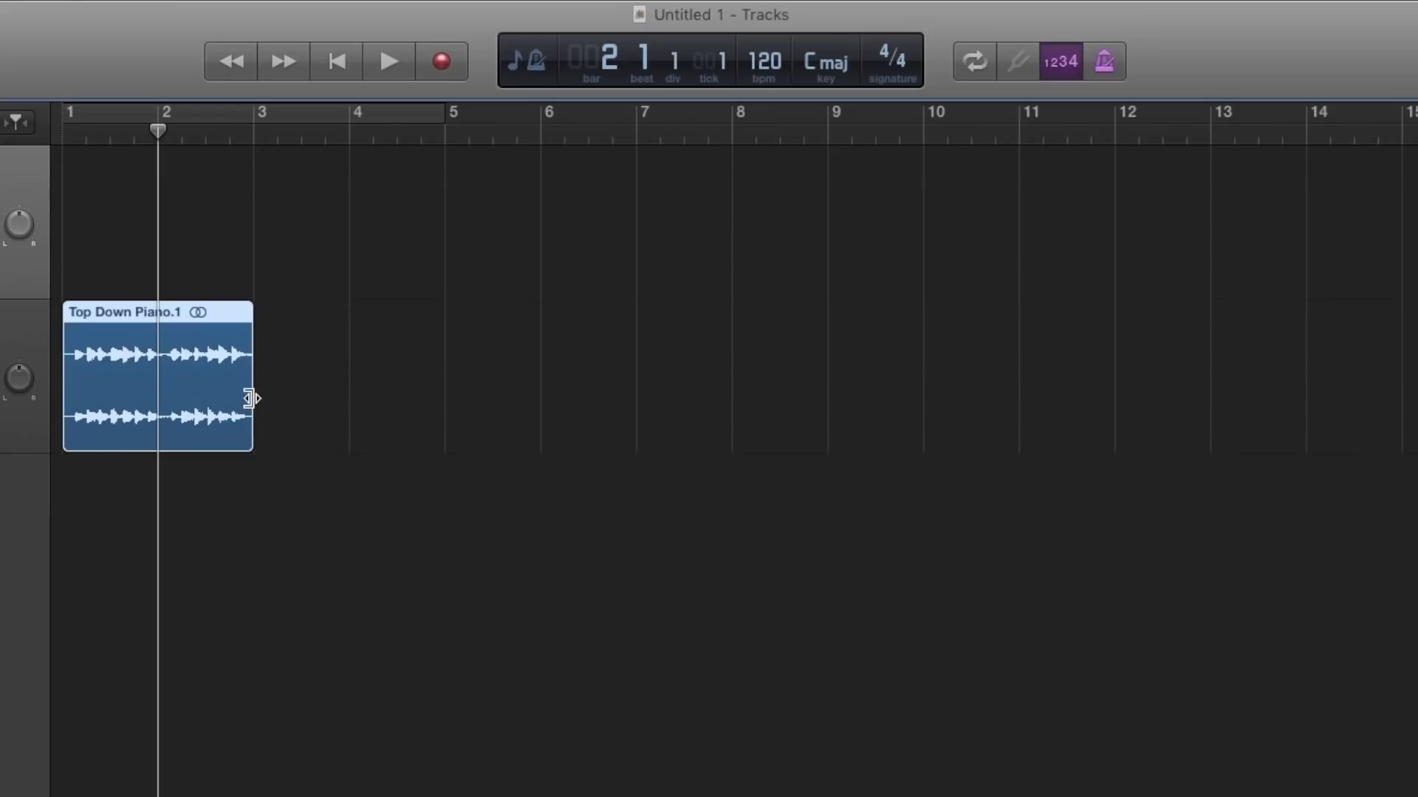
Step: Repeat the Top Down Piano region so it runs up to bar 17
{"action": "left_click_drag", "start_coordinate": [252, 399], "coordinate": [1382, 308]}
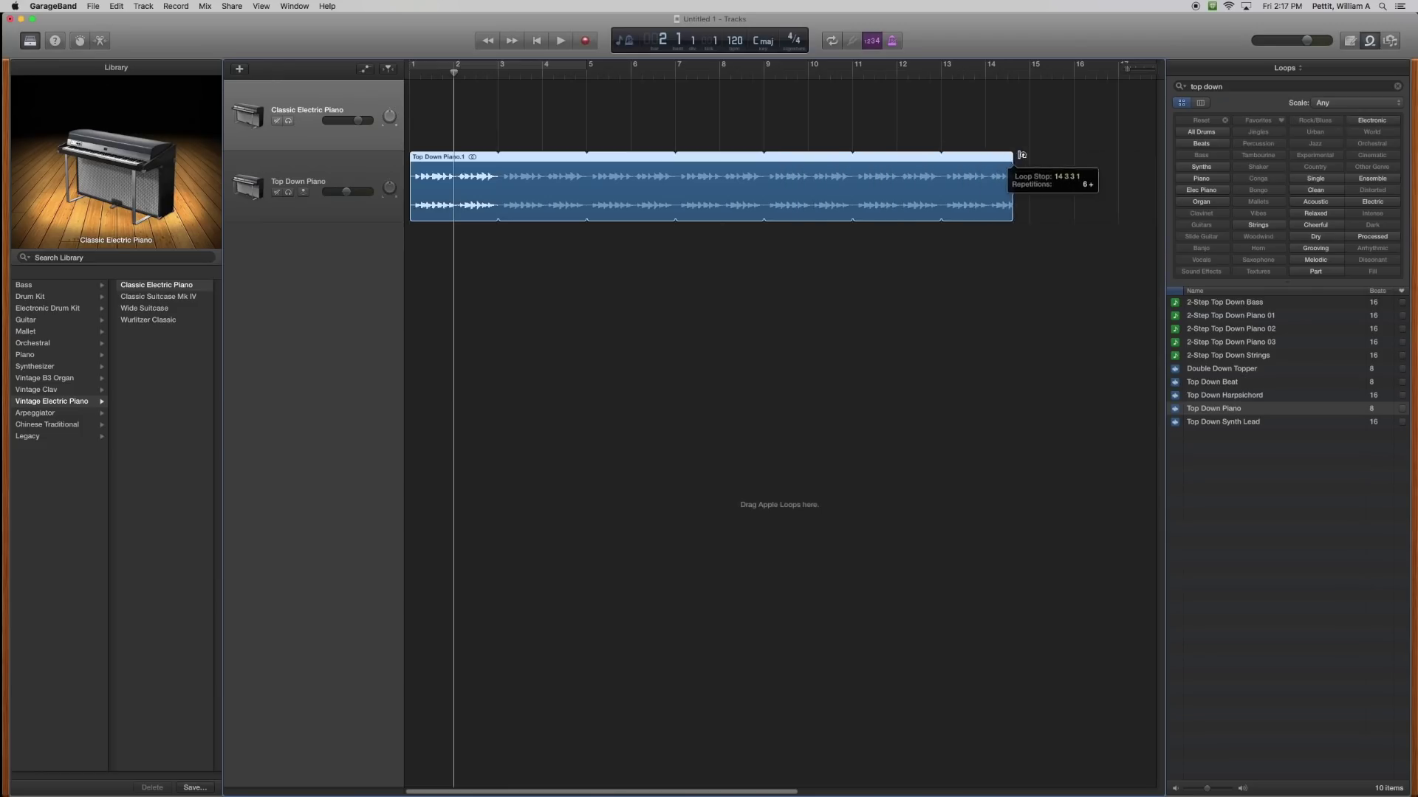
{"action": "left_click_drag", "start_coordinate": [1021, 155], "coordinate": [1122, 164]}
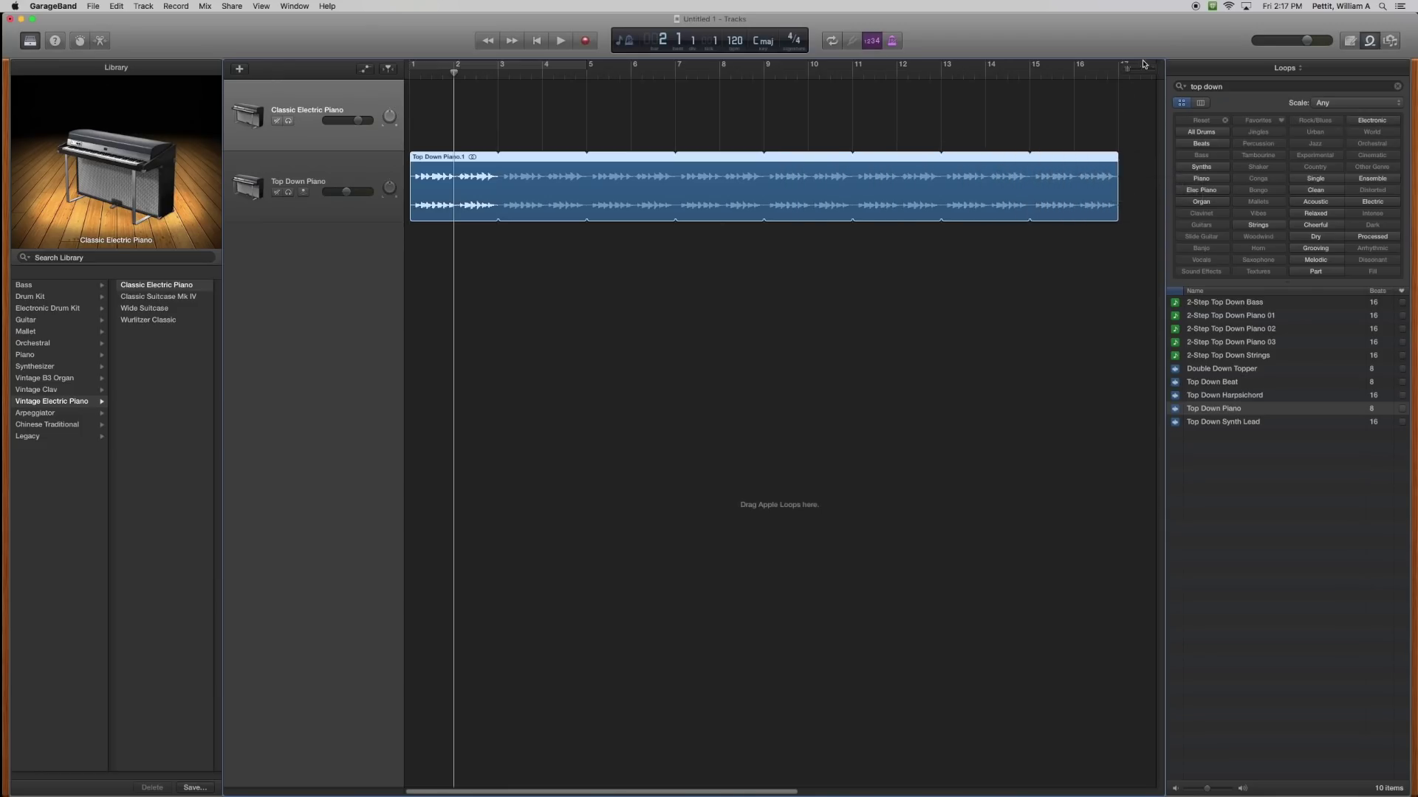
{"action": "scroll", "coordinate": [1058, 87], "scroll_direction": "right", "scroll_amount": 2}
{"action": "scroll", "coordinate": [1057, 86], "scroll_direction": "right", "scroll_amount": 2}
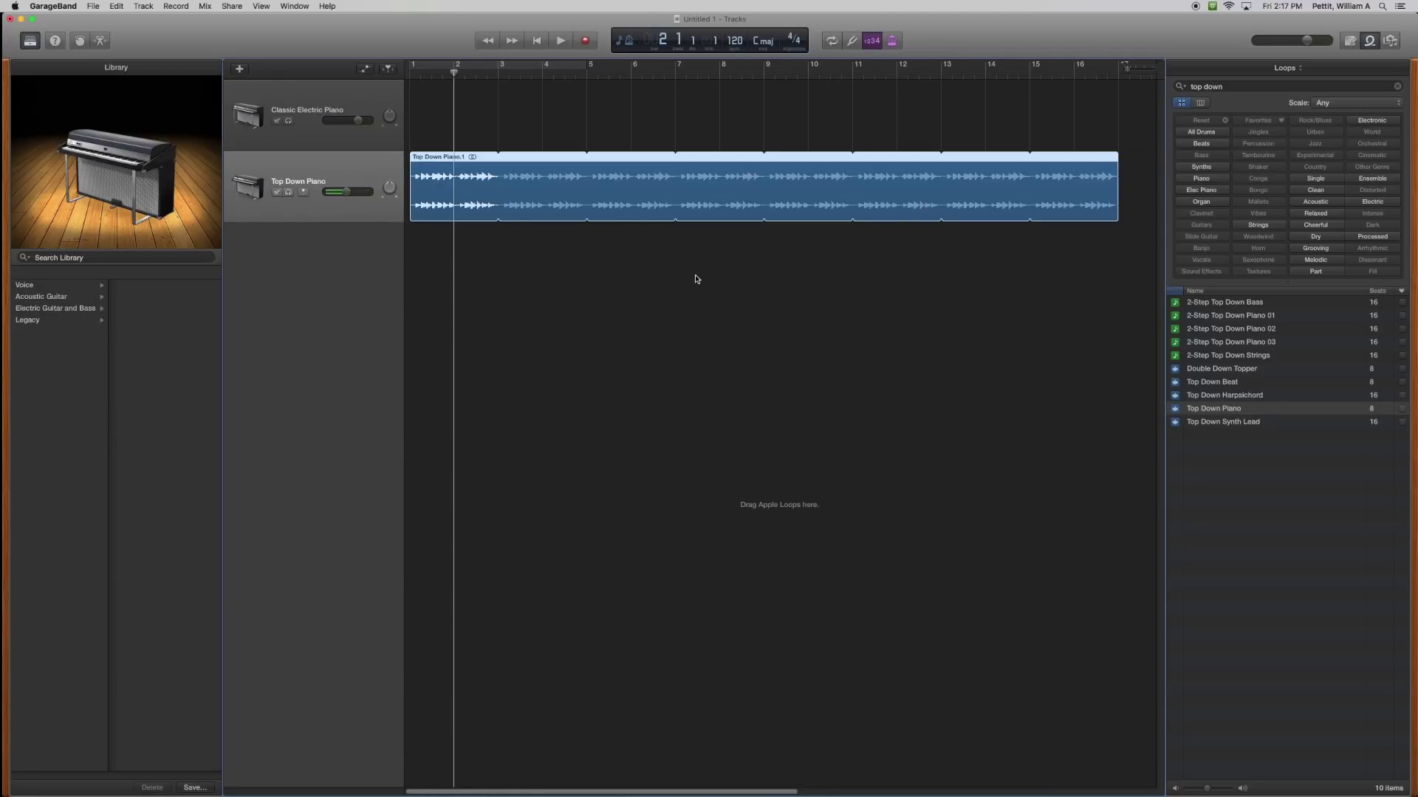
Step: Search the loops for "m style" and add M Style Guitar 02 on a new track, looped from bar 9 to bar 17
{"action": "triple_click", "coordinate": [1260, 83]}
{"action": "type", "text": "m style"}
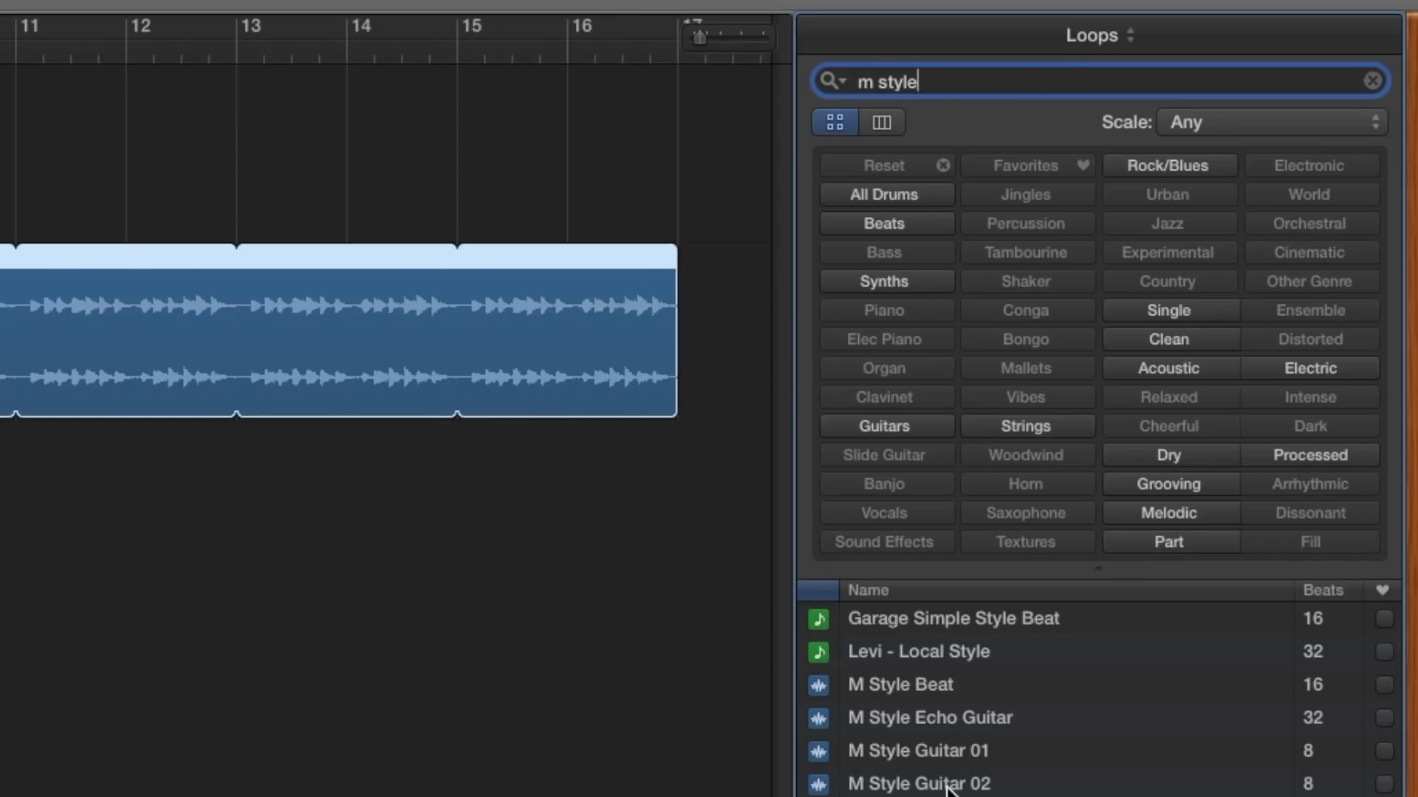
{"action": "left_click", "coordinate": [947, 787]}
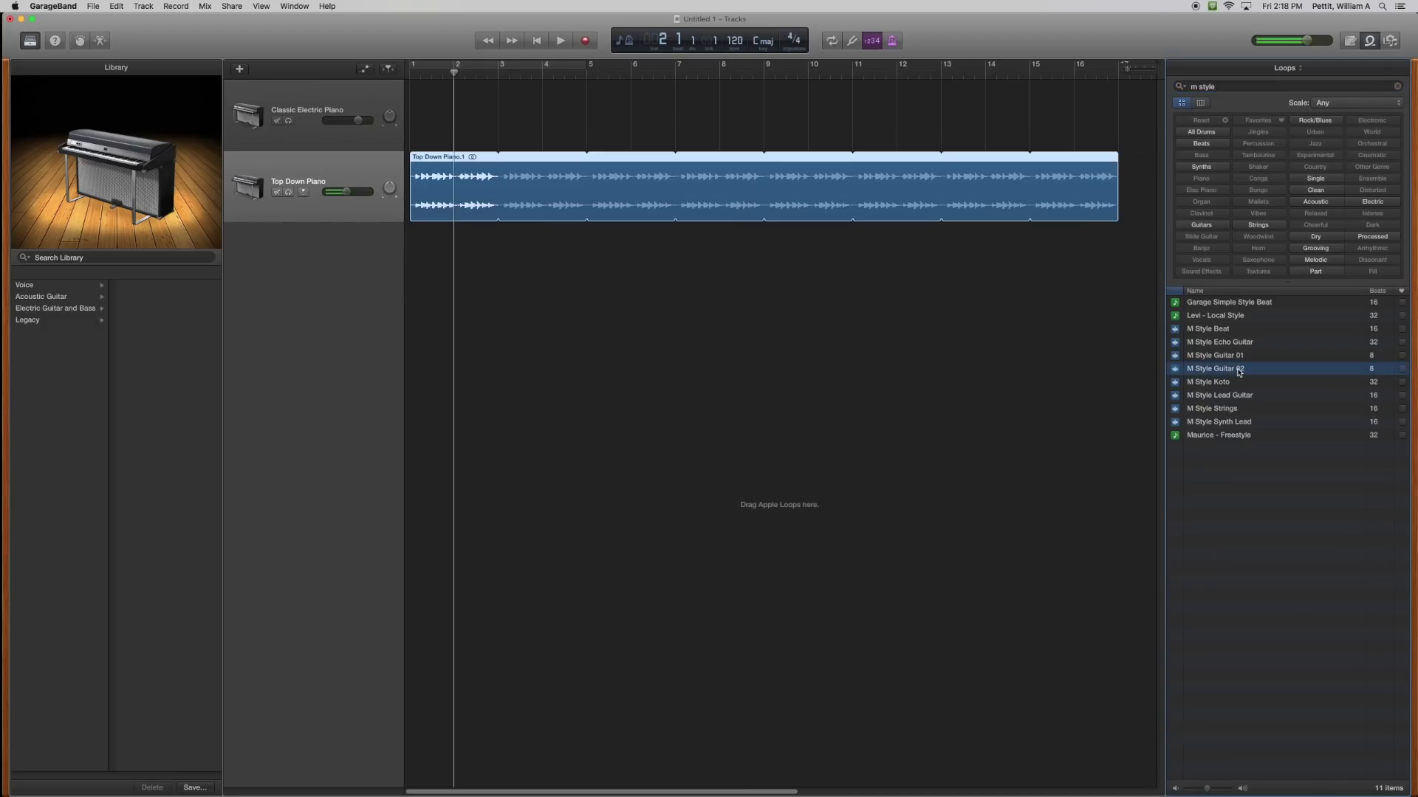
{"action": "left_click_drag", "start_coordinate": [1226, 372], "coordinate": [770, 250]}
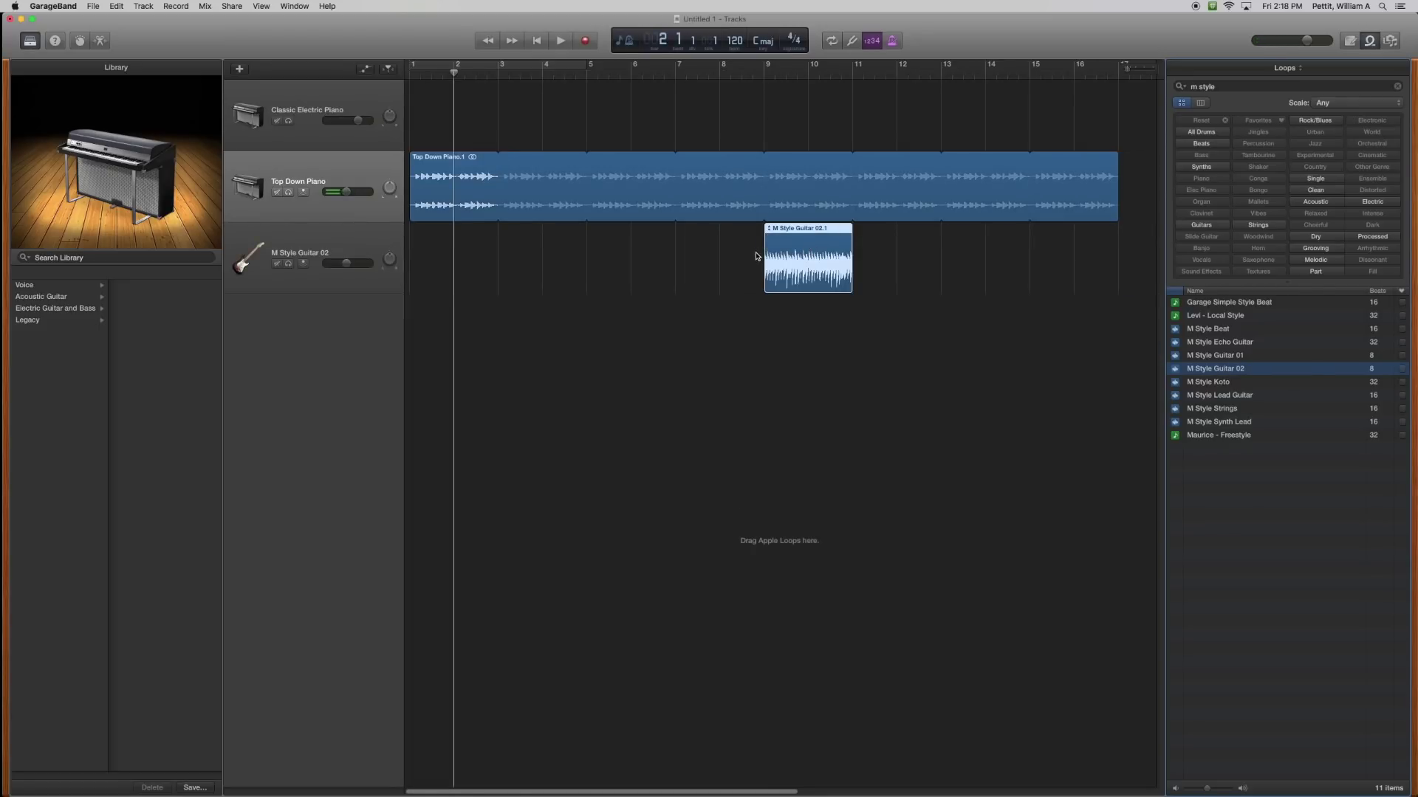
{"action": "left_click_drag", "start_coordinate": [853, 238], "coordinate": [1120, 252]}
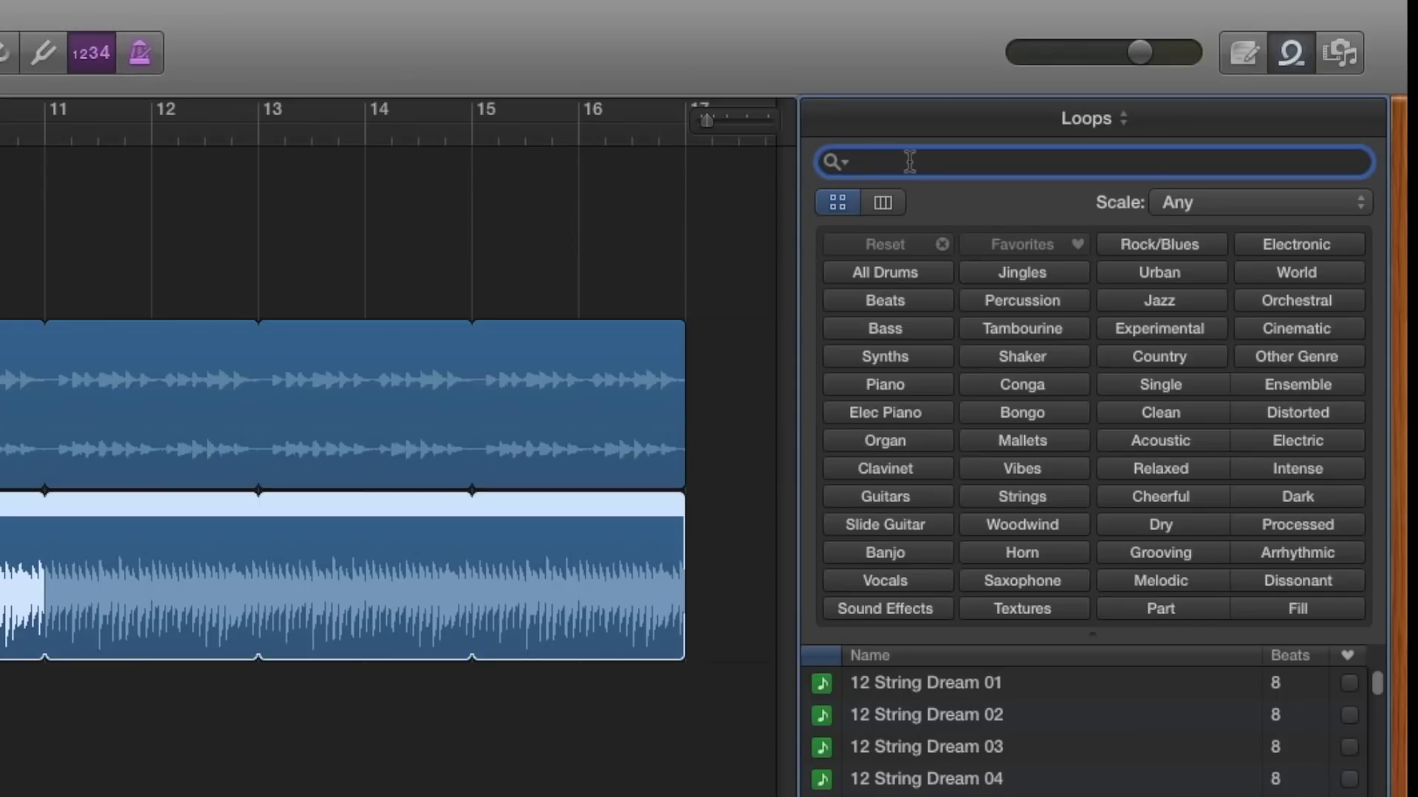
Step: Search the loops for "ozone" and add Ozone Layer Bass on a new track, looped from bar 9 to bar 17
{"action": "type", "text": "ozone"}
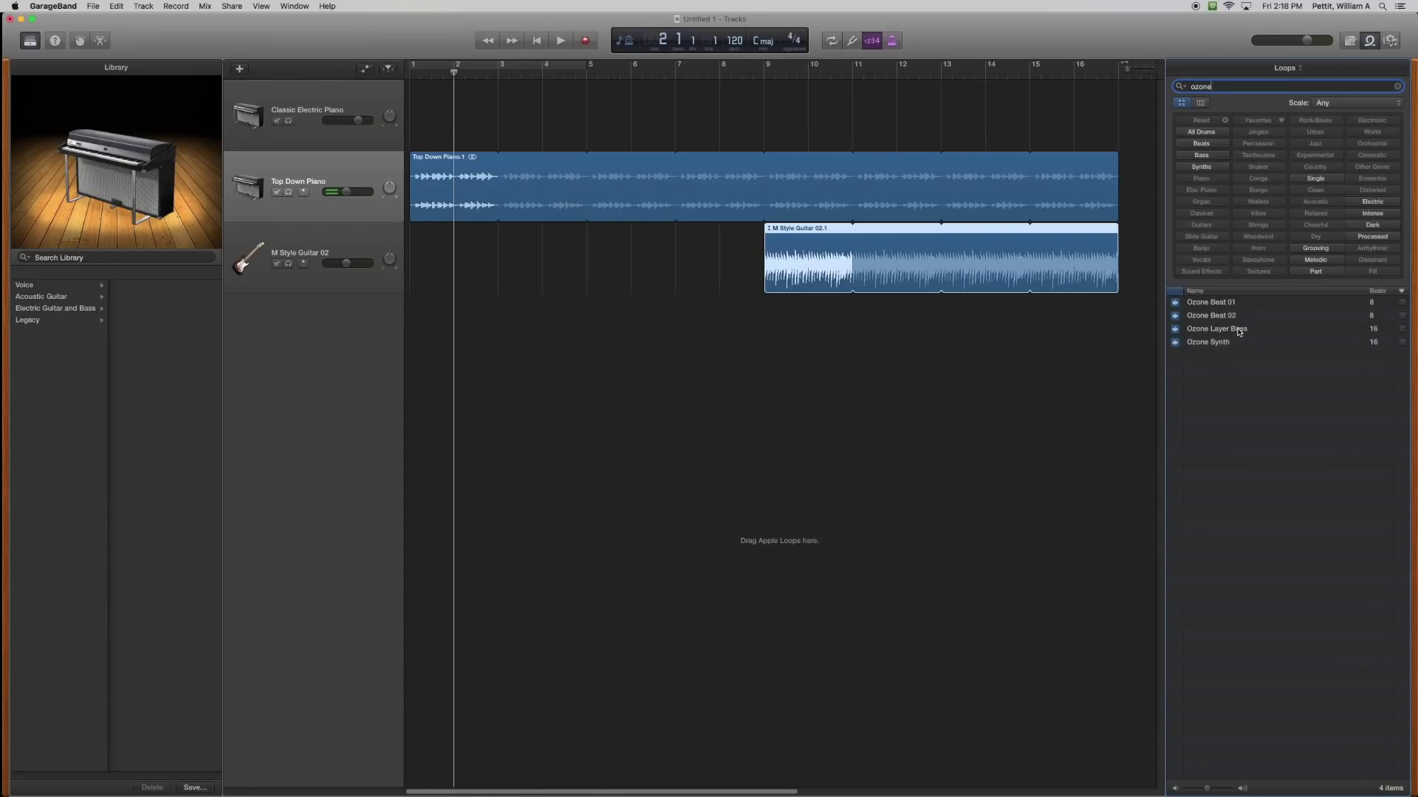
{"action": "left_click_drag", "start_coordinate": [1239, 332], "coordinate": [801, 352]}
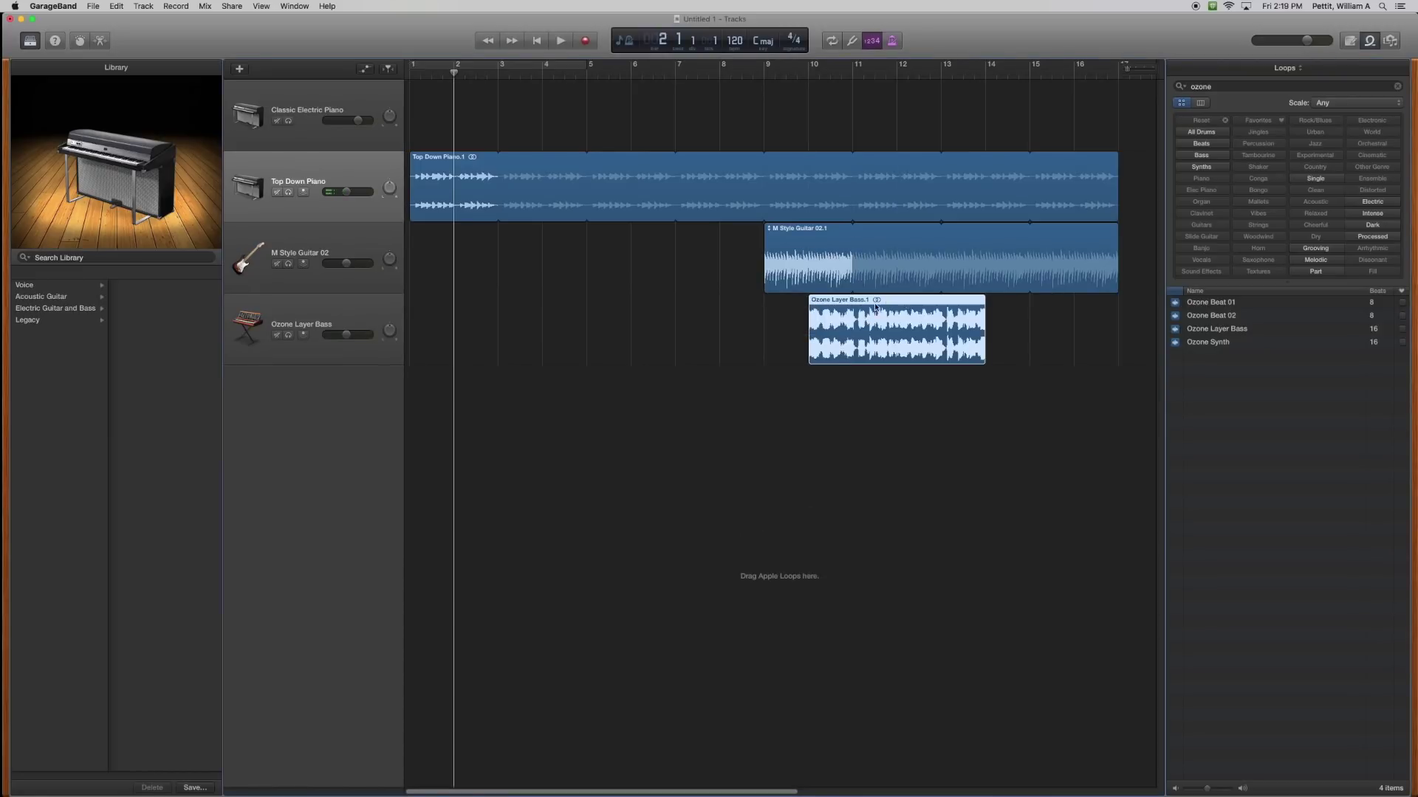
{"action": "left_click_drag", "start_coordinate": [875, 306], "coordinate": [830, 309]}
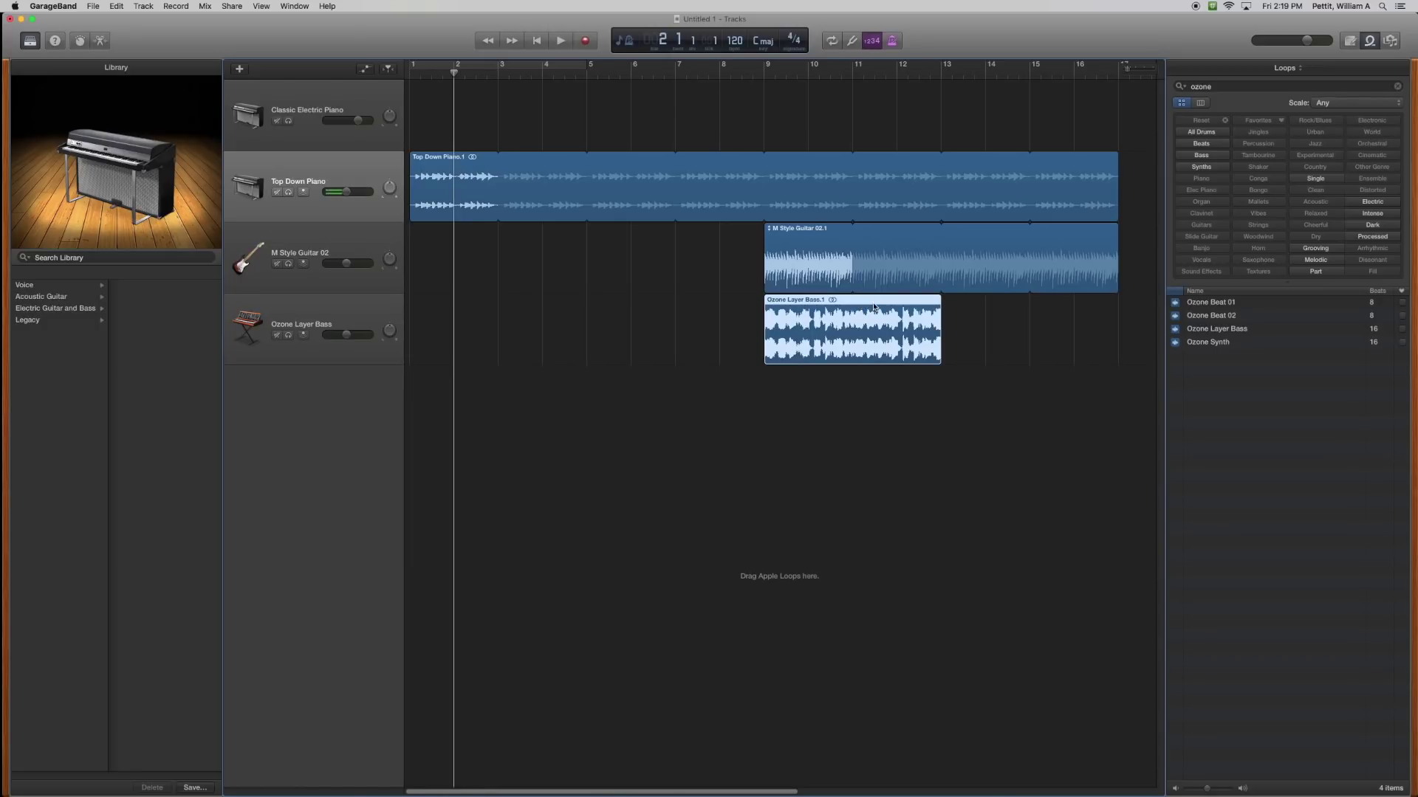
{"action": "left_click_drag", "start_coordinate": [942, 303], "coordinate": [1115, 308]}
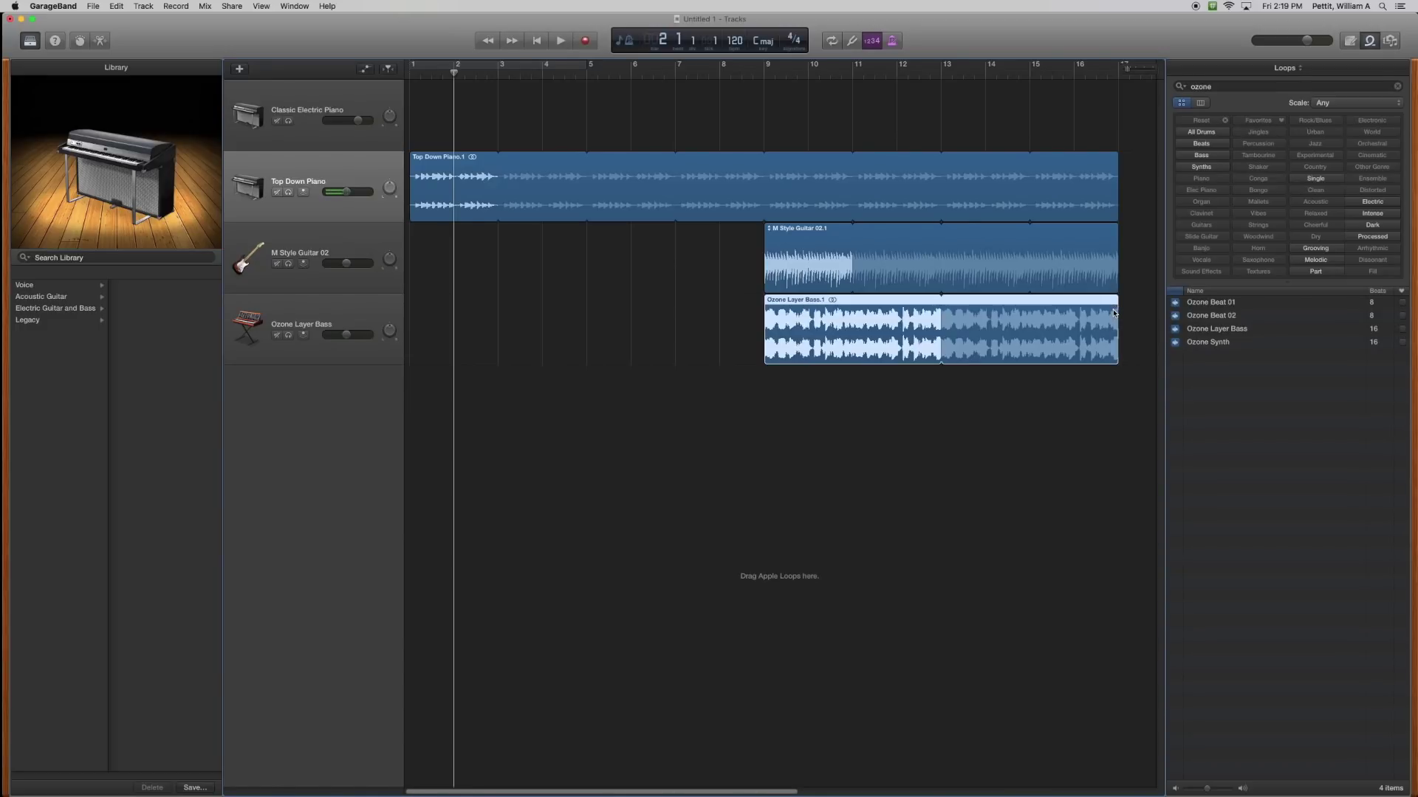
Step: Search the loops for "bell ringer" and add Bell Ringer Beat on a new track at bar 9
{"action": "key", "text": "super+f"}
{"action": "type", "text": "bell ringer"}
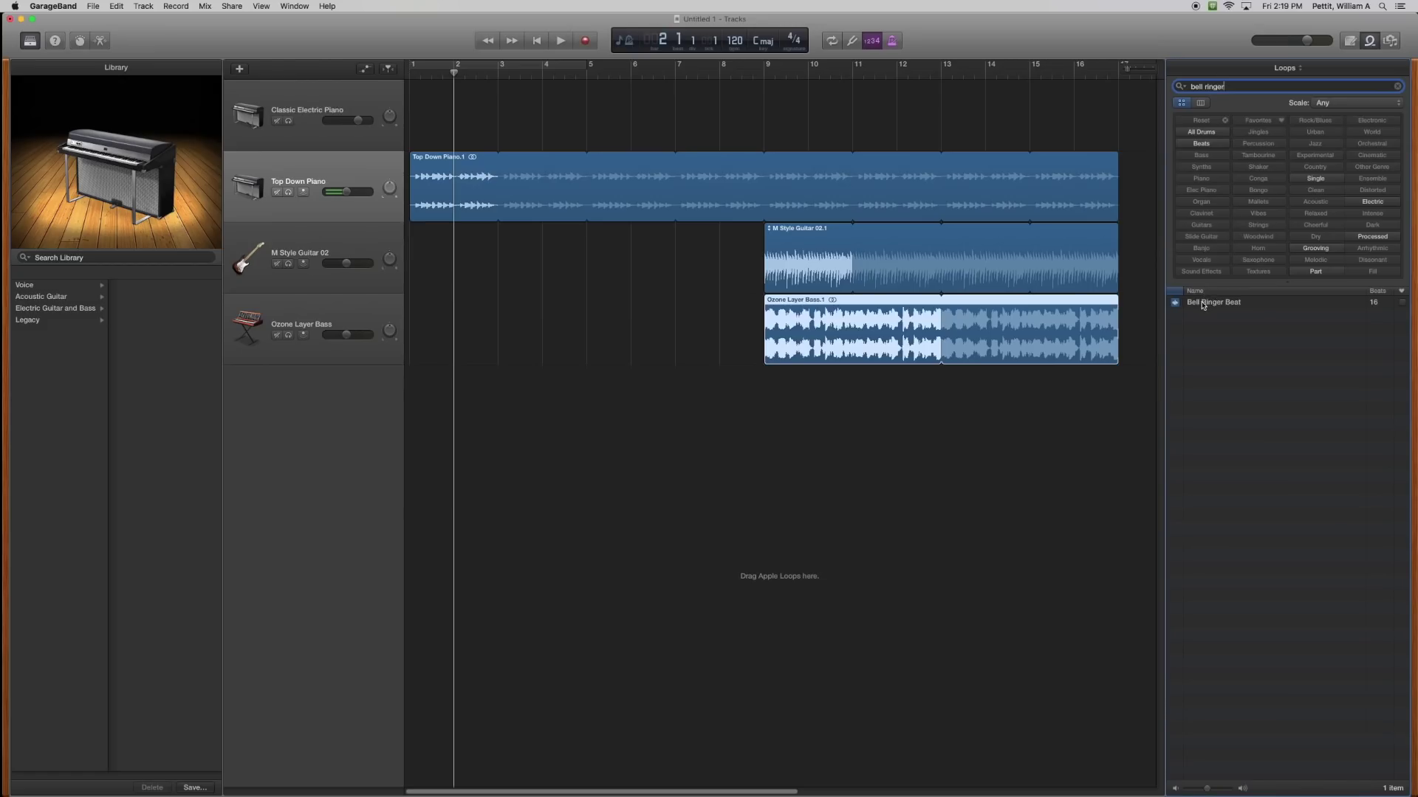
{"action": "left_click_drag", "start_coordinate": [1203, 305], "coordinate": [787, 418]}
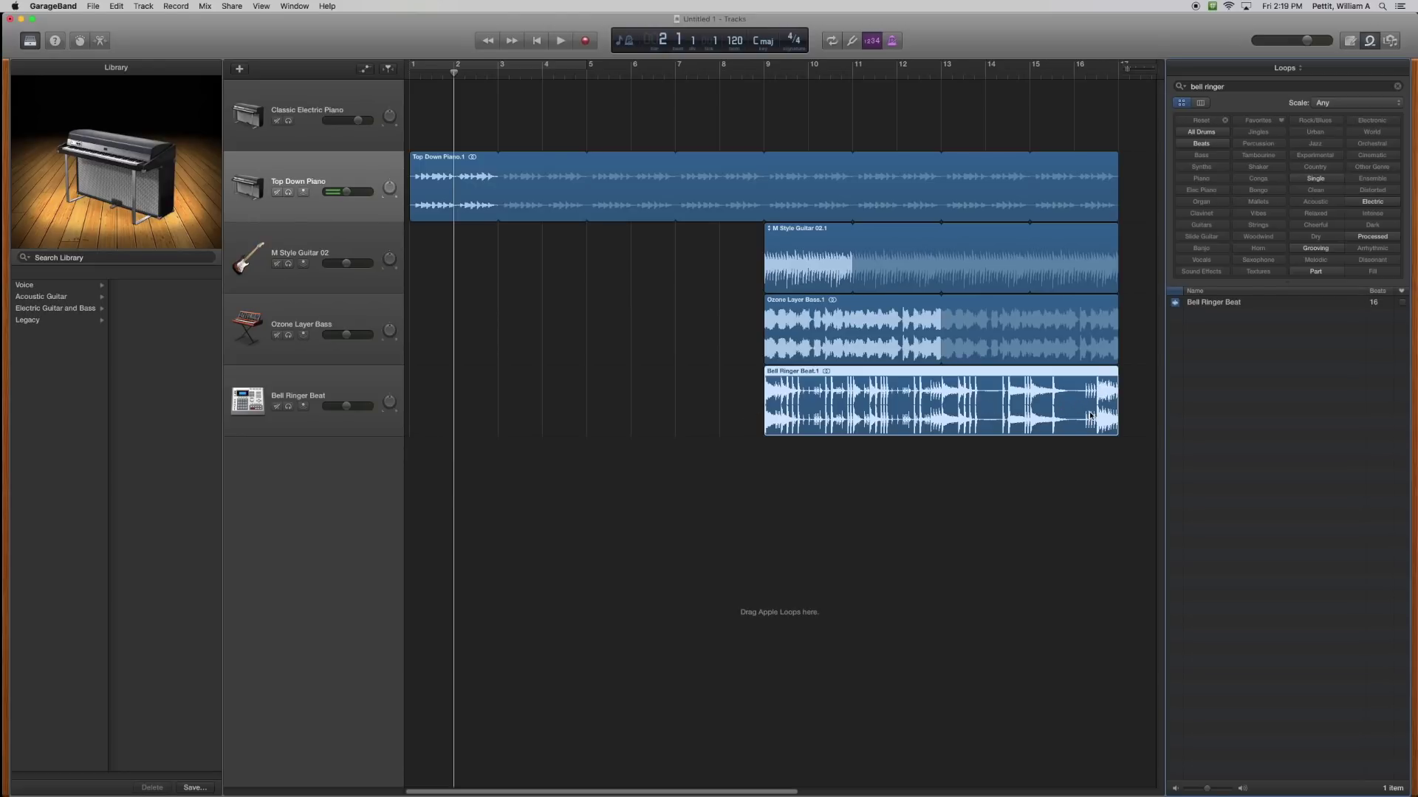
Step: Play the arrangement from bar 1 with the view following the playhead
{"action": "left_click", "coordinate": [384, 70]}
{"action": "left_click", "coordinate": [409, 74]}
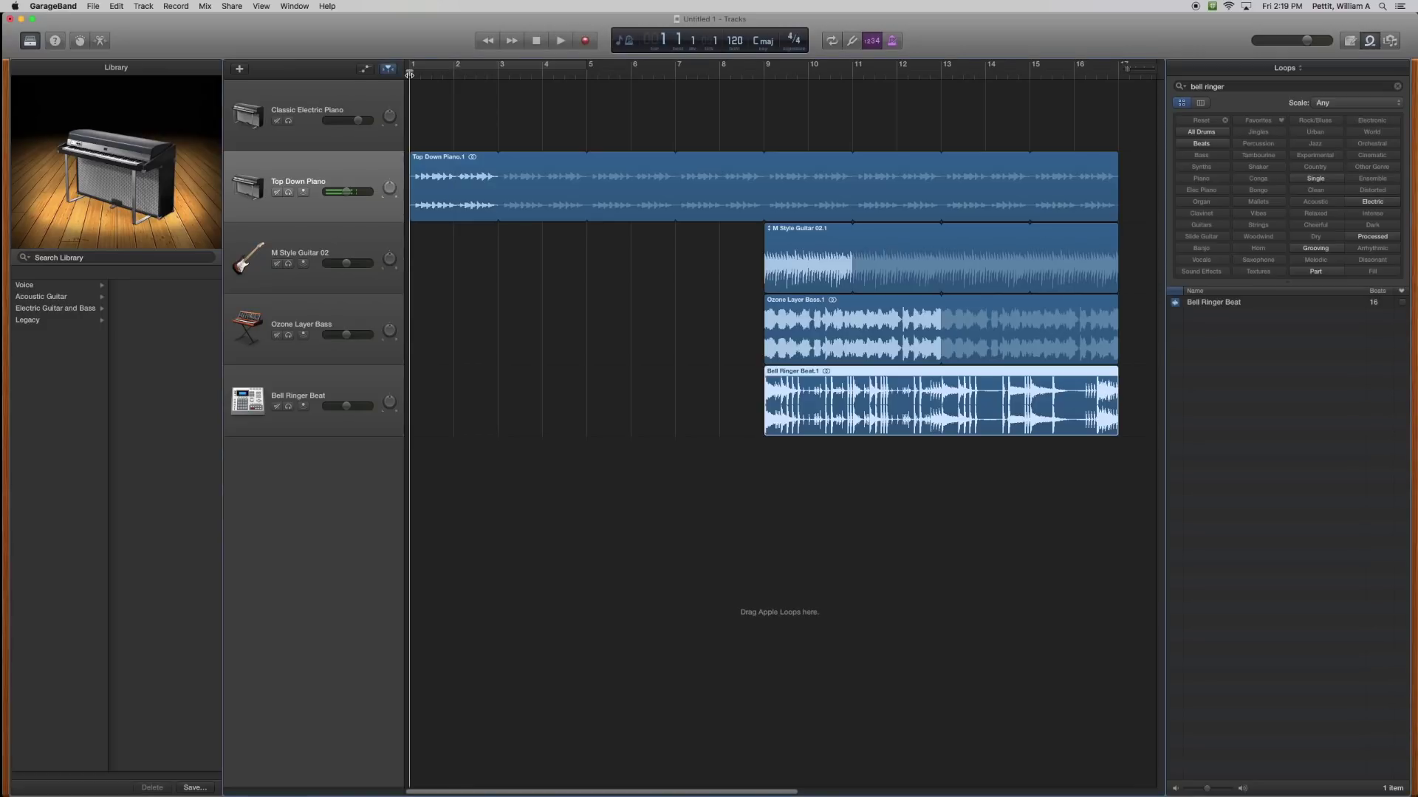
{"action": "left_click", "coordinate": [561, 42]}
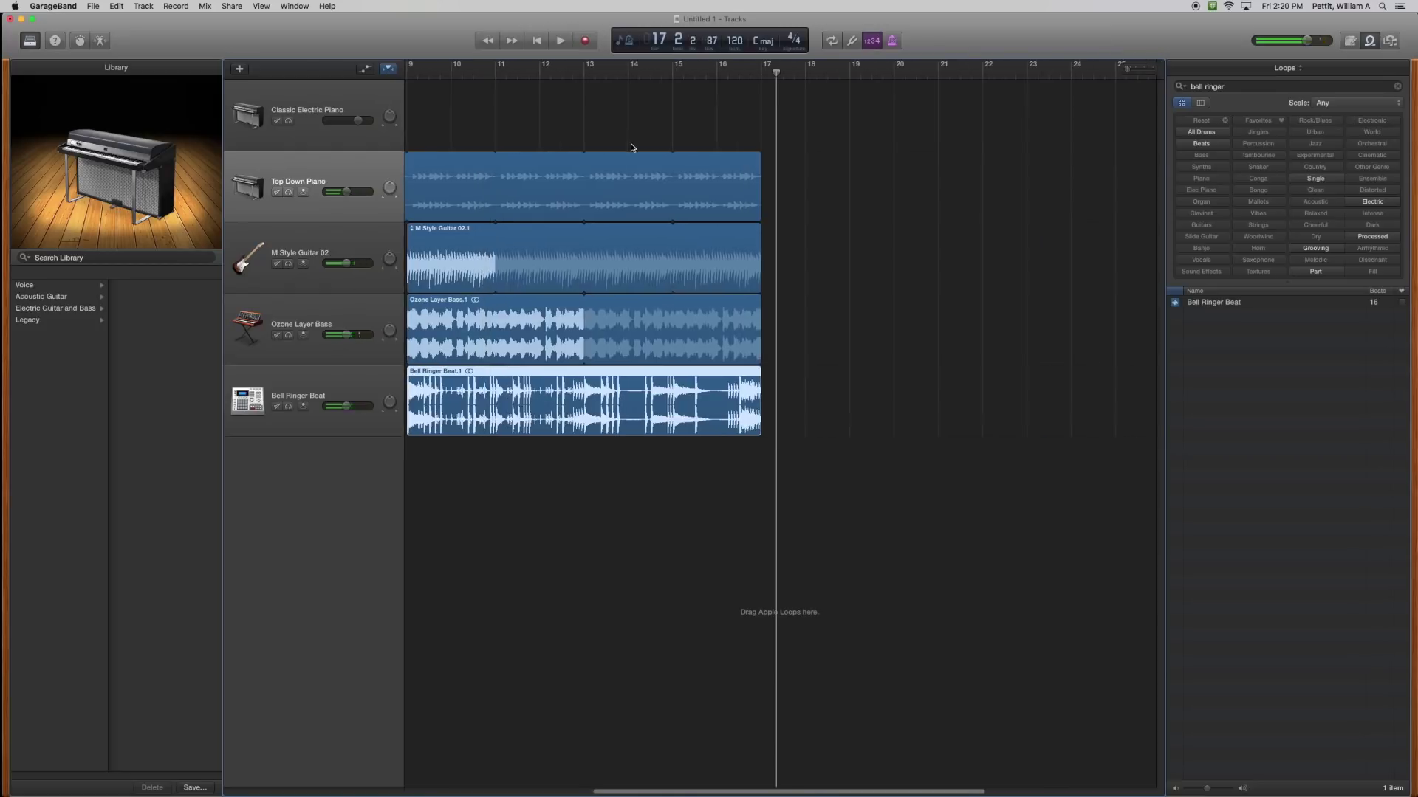
{"action": "scroll", "coordinate": [631, 147], "scroll_direction": "left", "scroll_amount": 10}
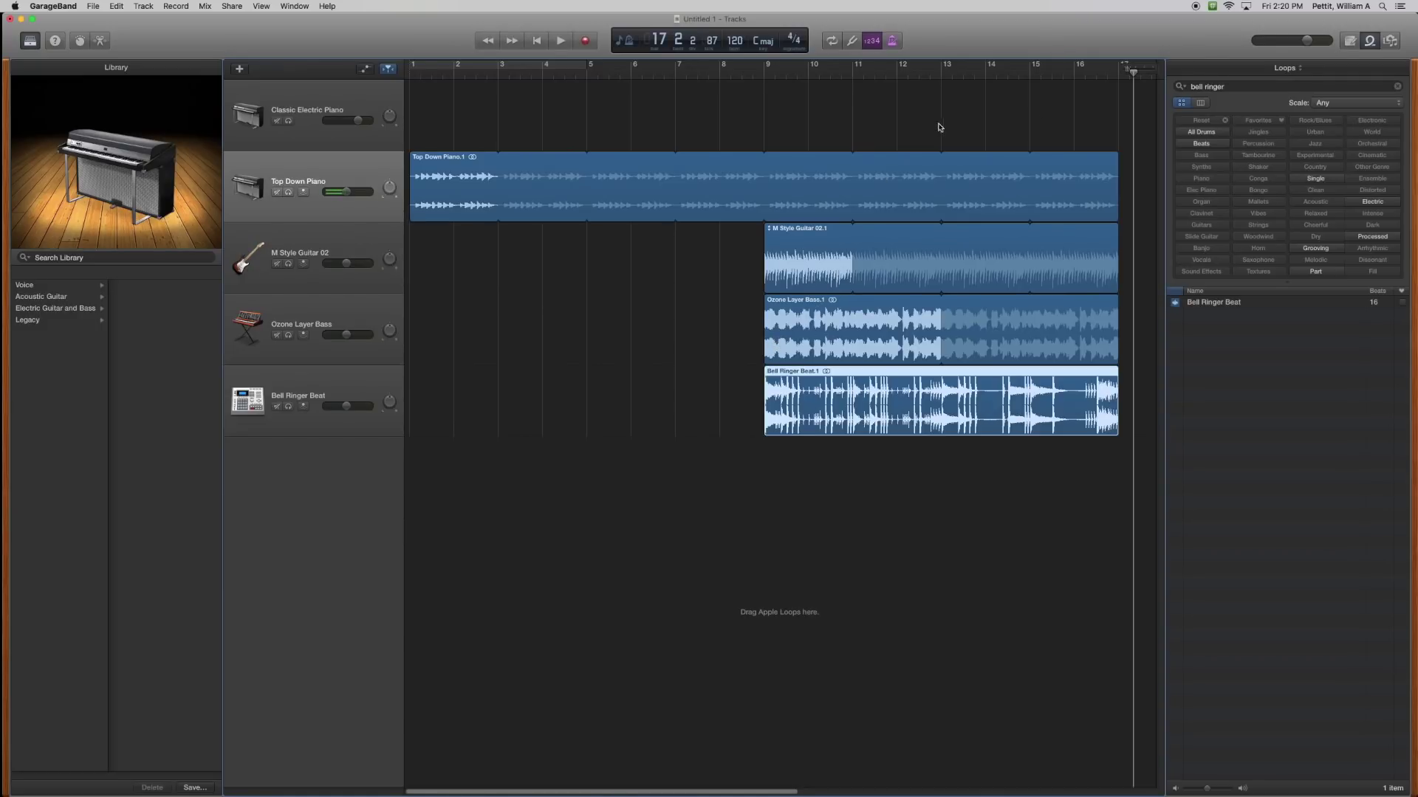
Step: Search the loops for "passages" and add Passages Delay Guitar on a new track at bar 5
{"action": "left_click", "coordinate": [1234, 86]}
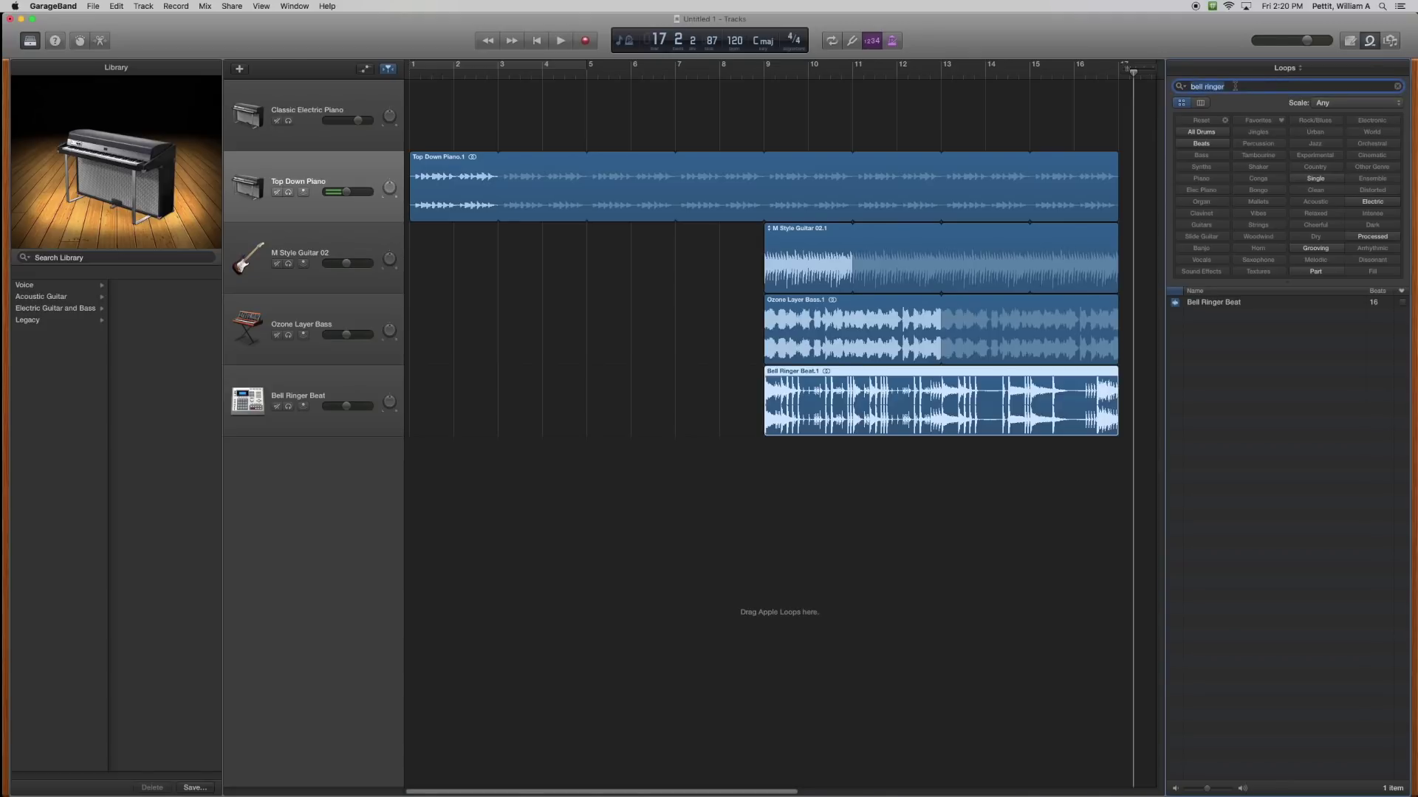
{"action": "type", "text": "passa"}
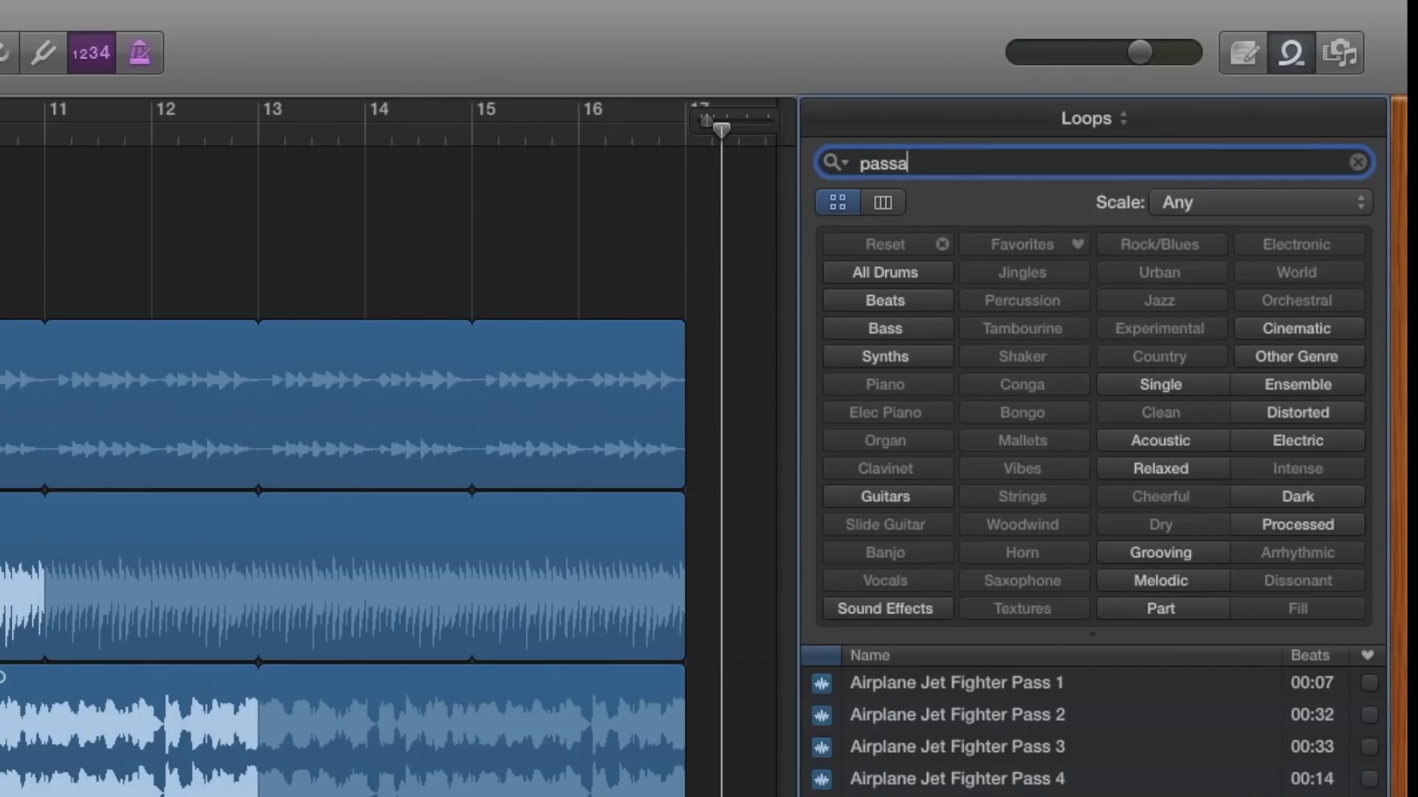
{"action": "type", "text": "ges"}
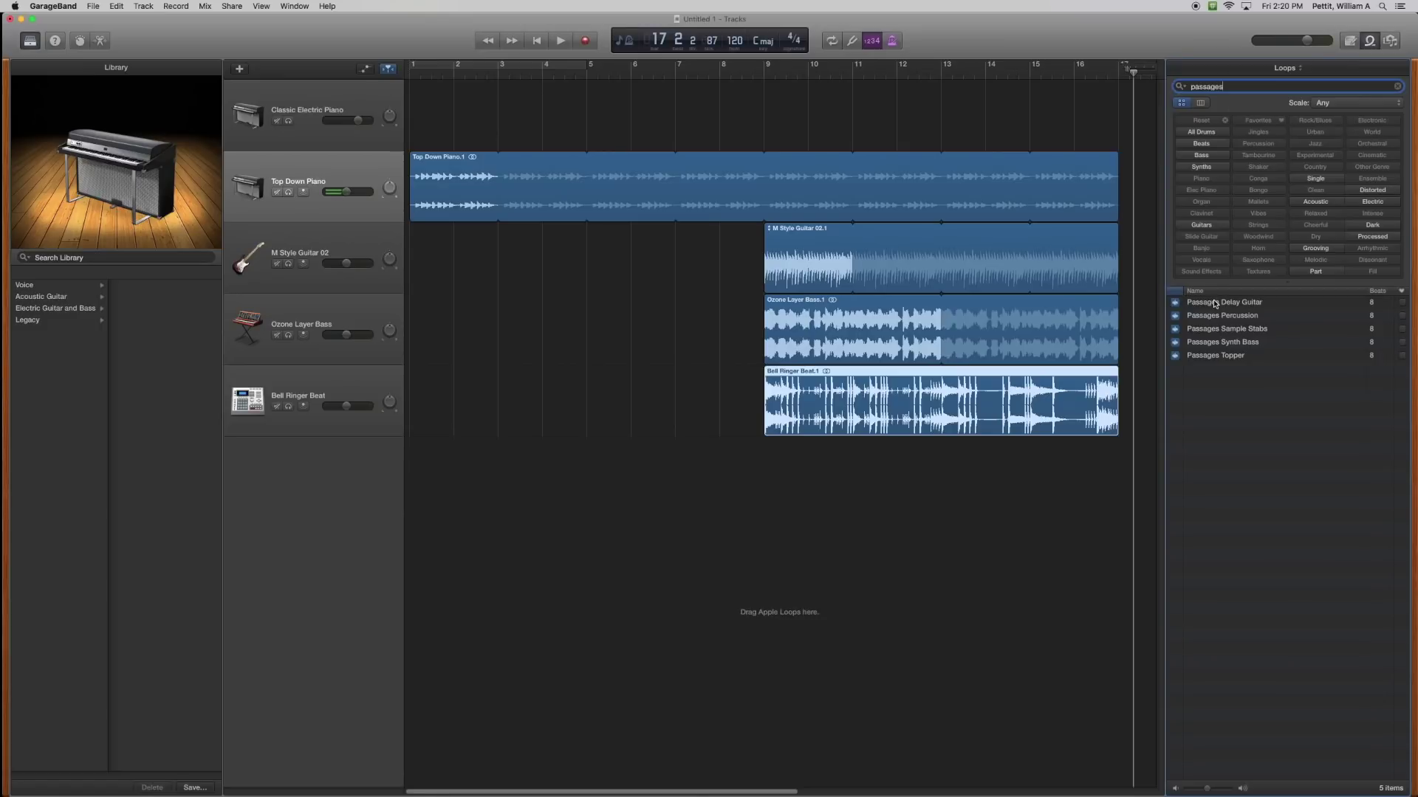
{"action": "left_click", "coordinate": [1215, 303]}
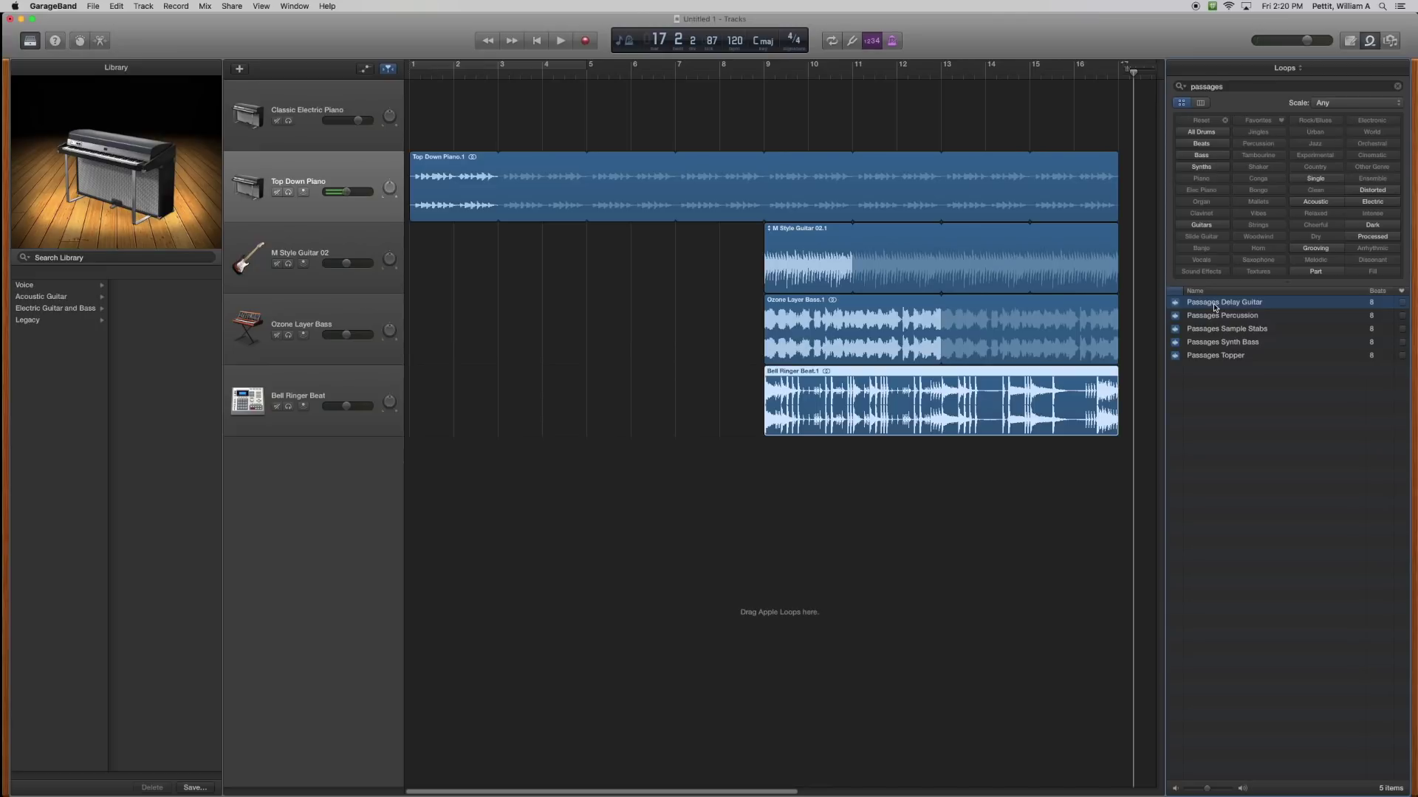
{"action": "left_click_drag", "start_coordinate": [1216, 307], "coordinate": [589, 490]}
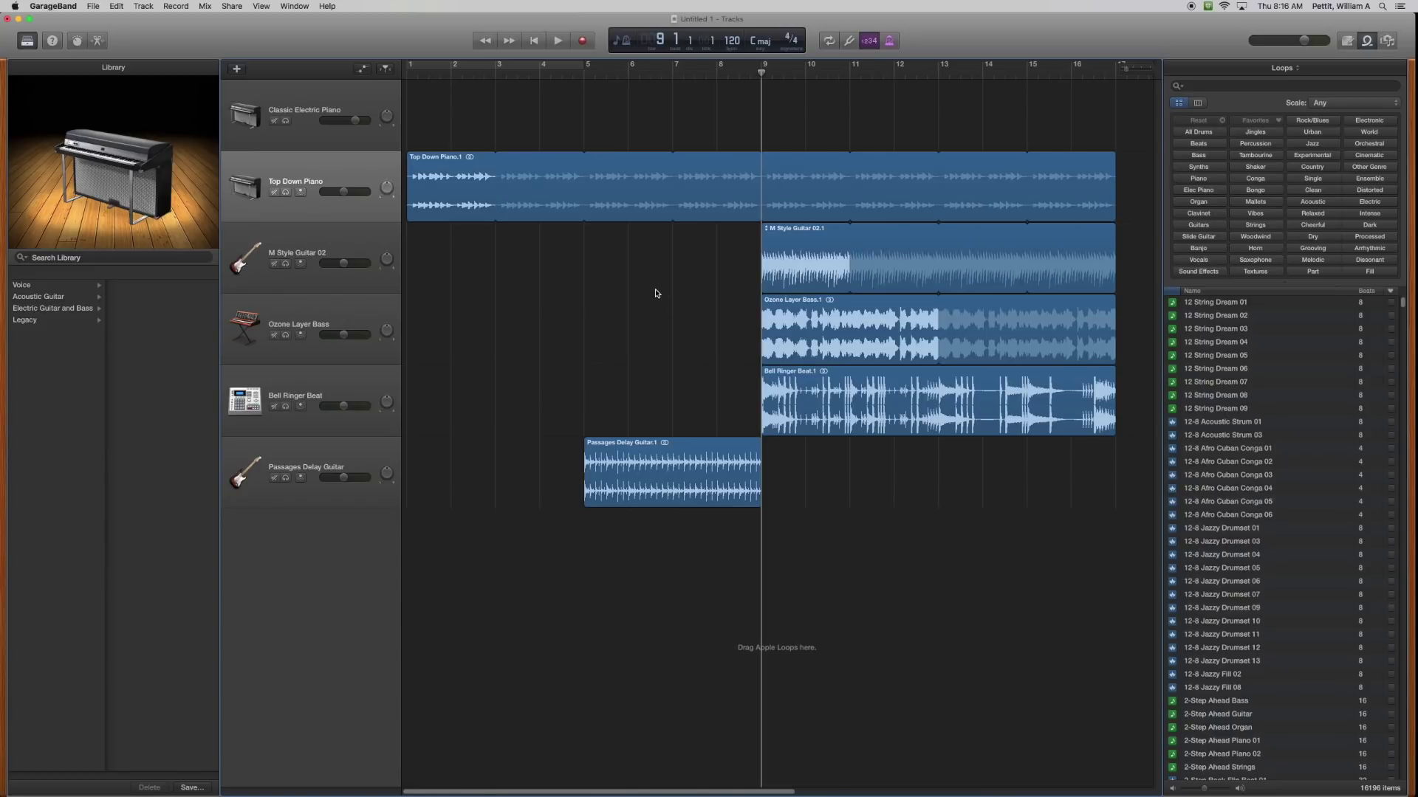
Step: Copy the Passages Delay Guitar region and paste it on the same track at bar 17
{"action": "scroll", "coordinate": [656, 293], "scroll_direction": "right", "scroll_amount": 1}
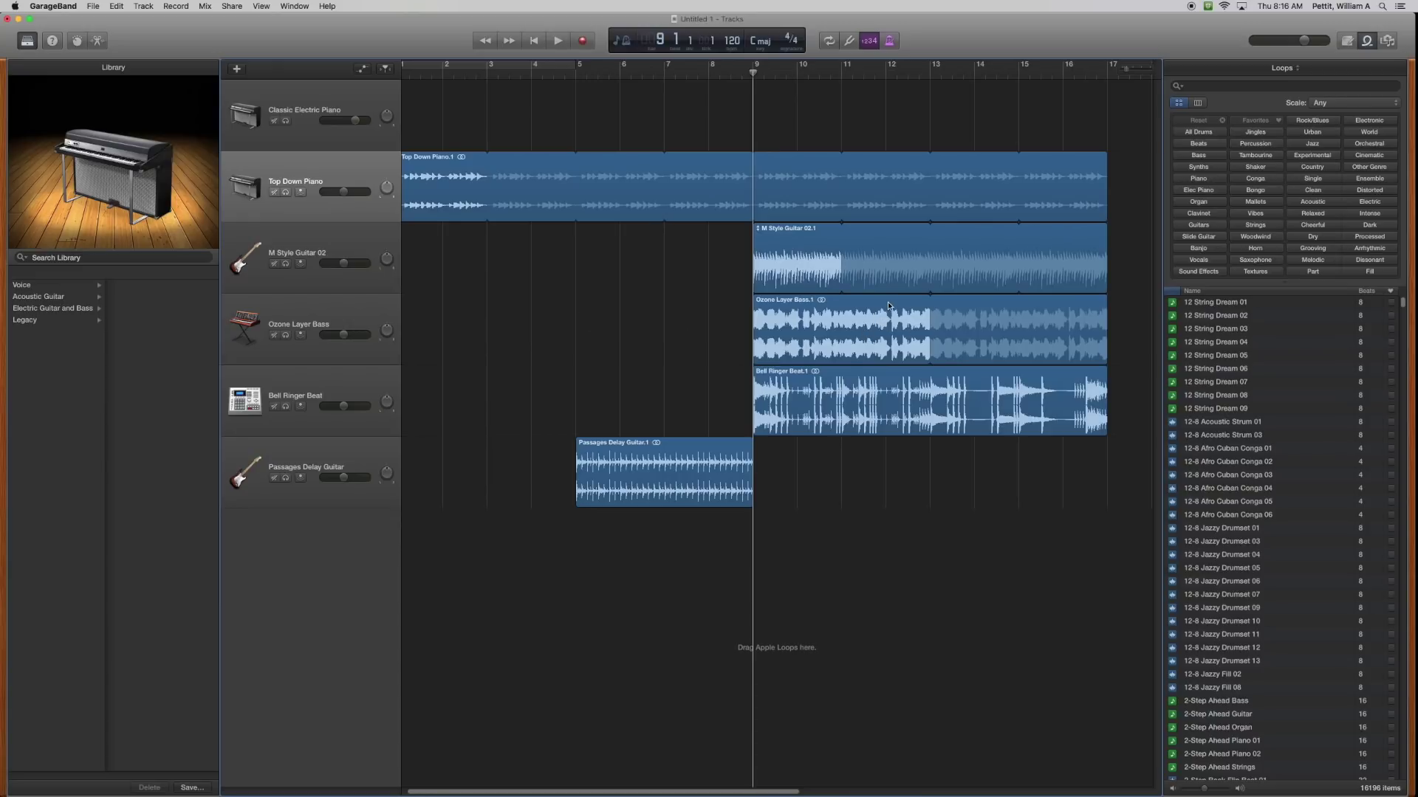
{"action": "left_click", "coordinate": [636, 450]}
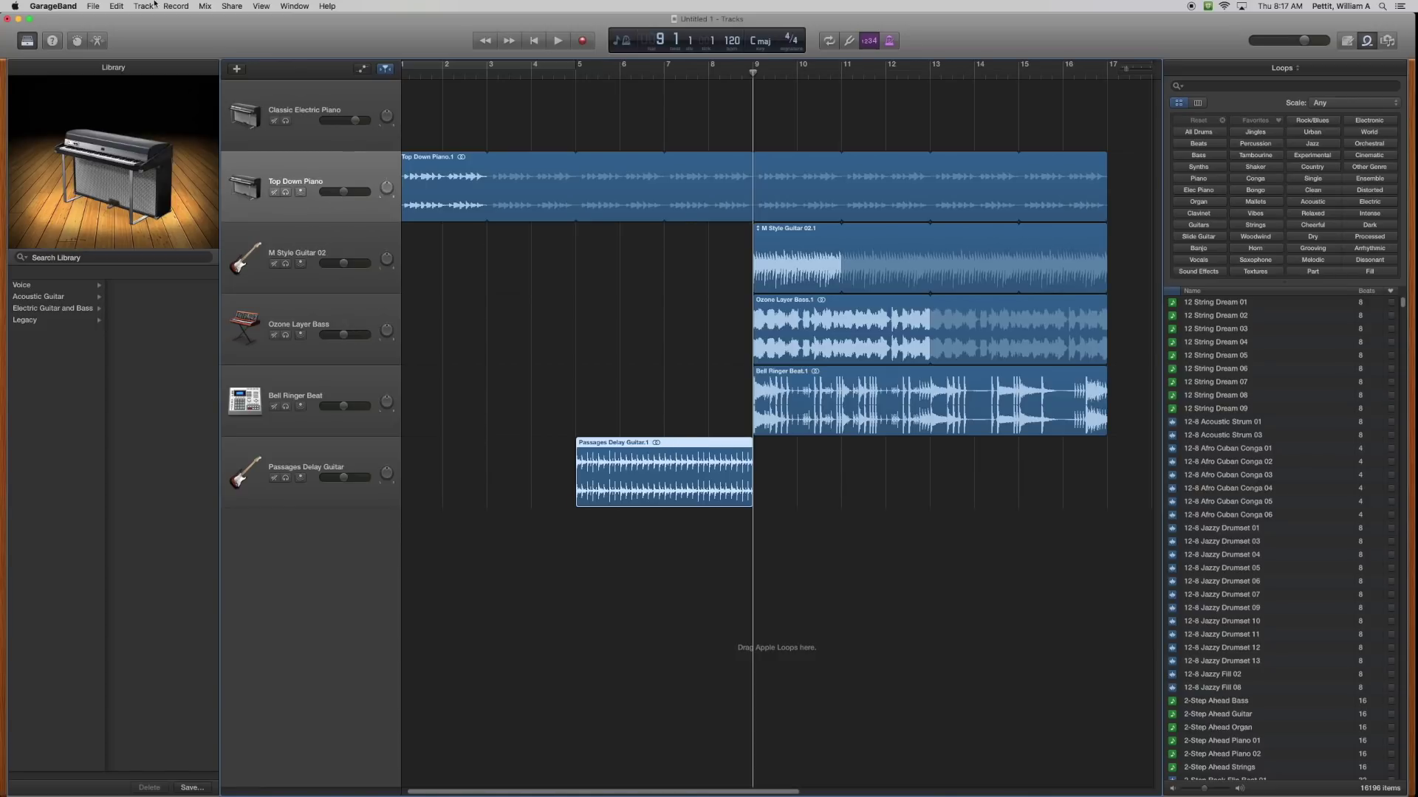
{"action": "left_click", "coordinate": [123, 6]}
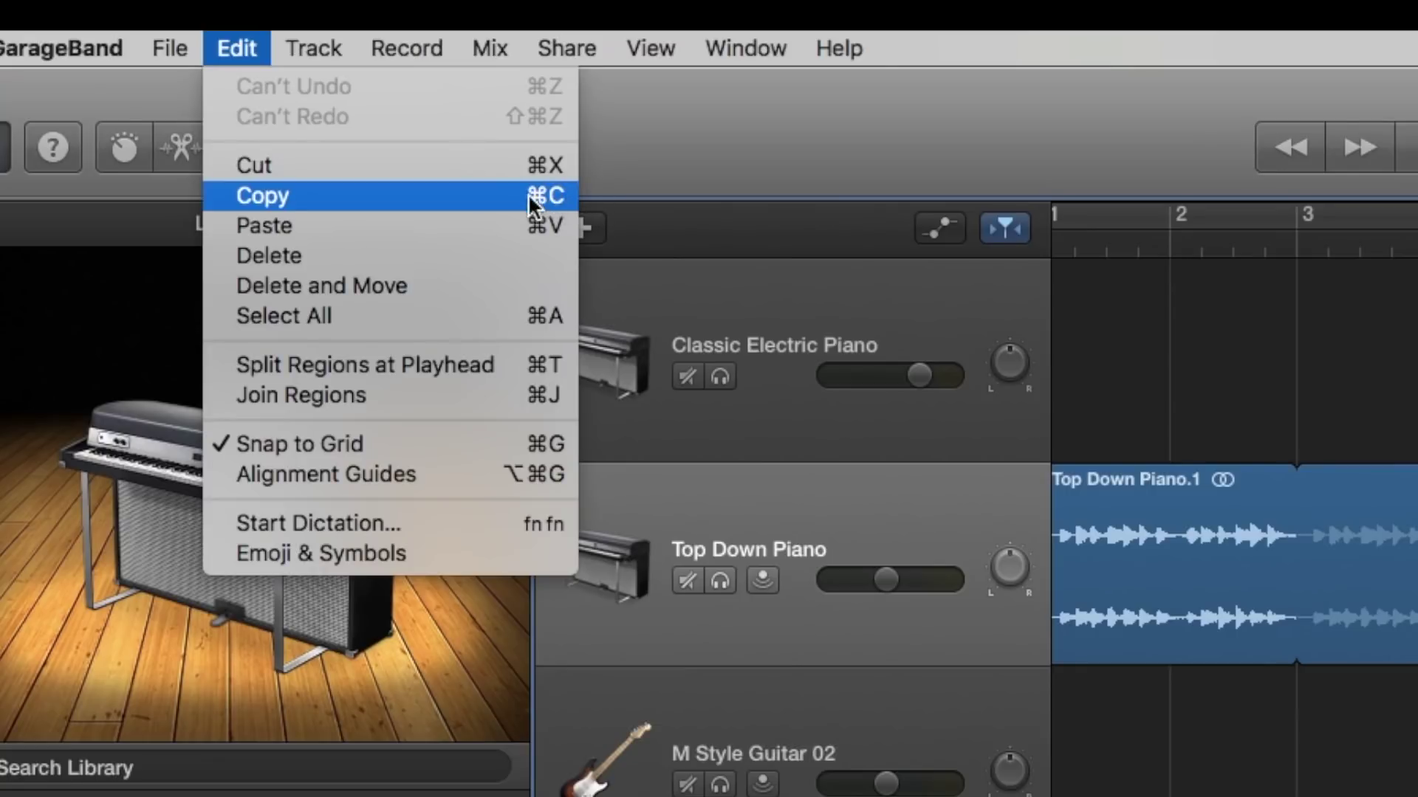
{"action": "left_click", "coordinate": [552, 195]}
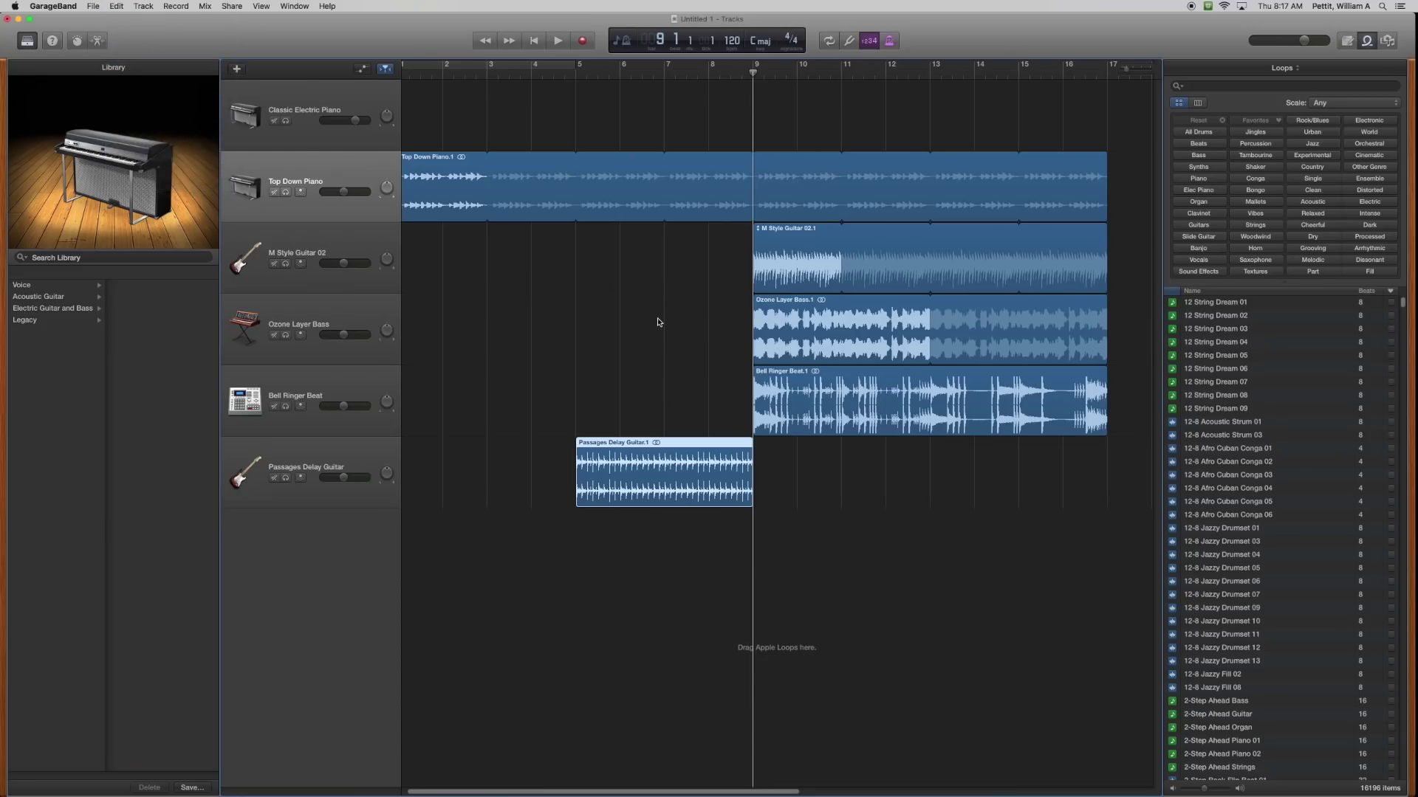
{"action": "left_click", "coordinate": [365, 459]}
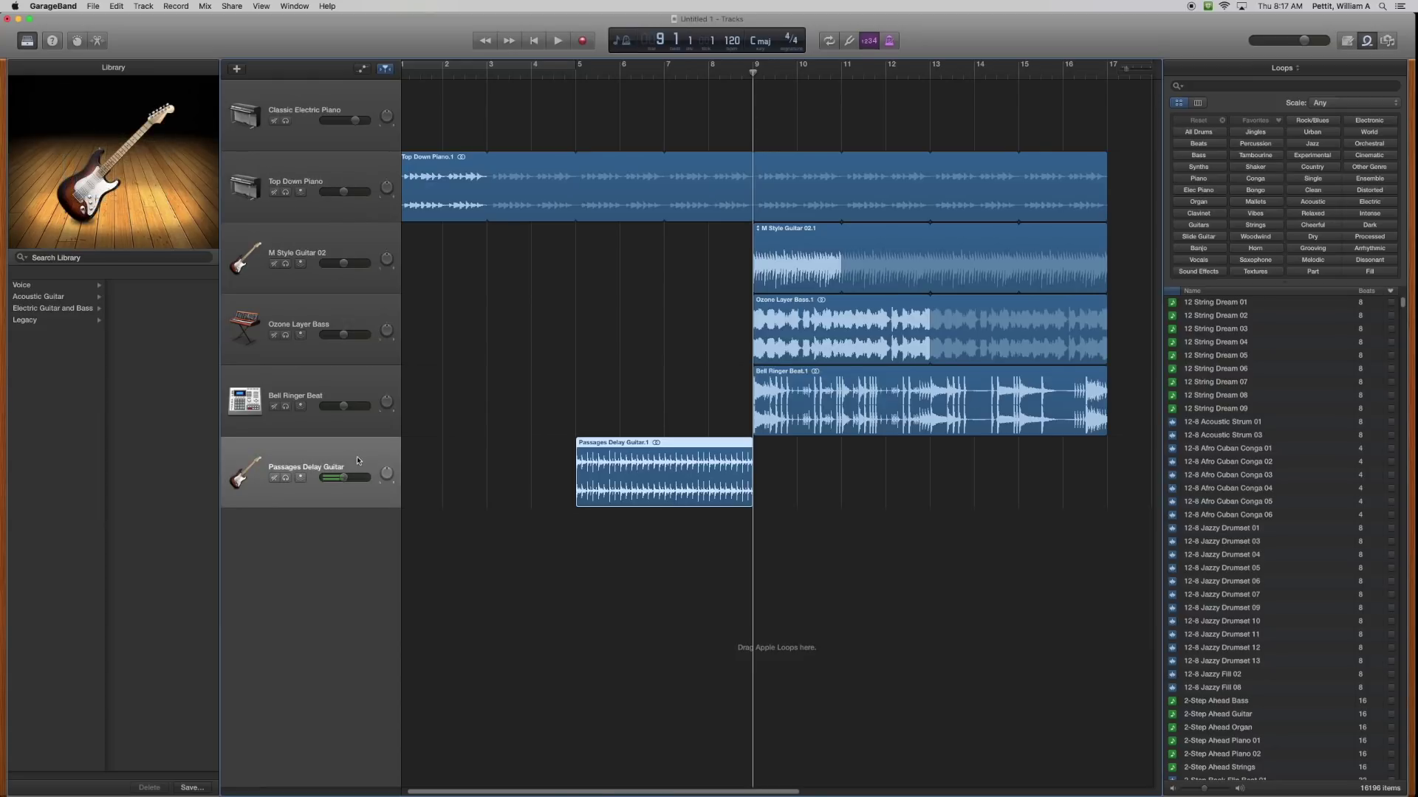
{"action": "left_click", "coordinate": [1113, 72]}
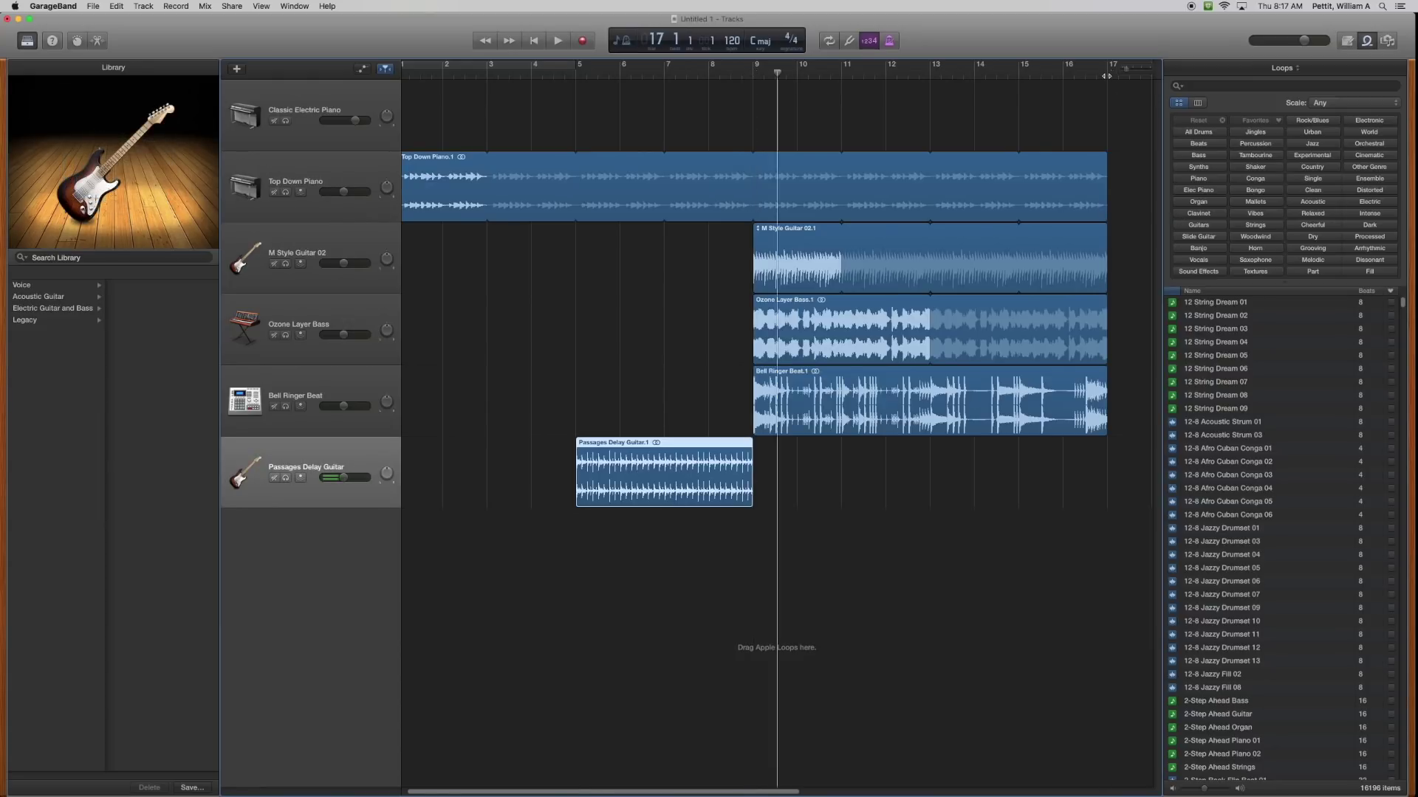
{"action": "left_click", "coordinate": [117, 6]}
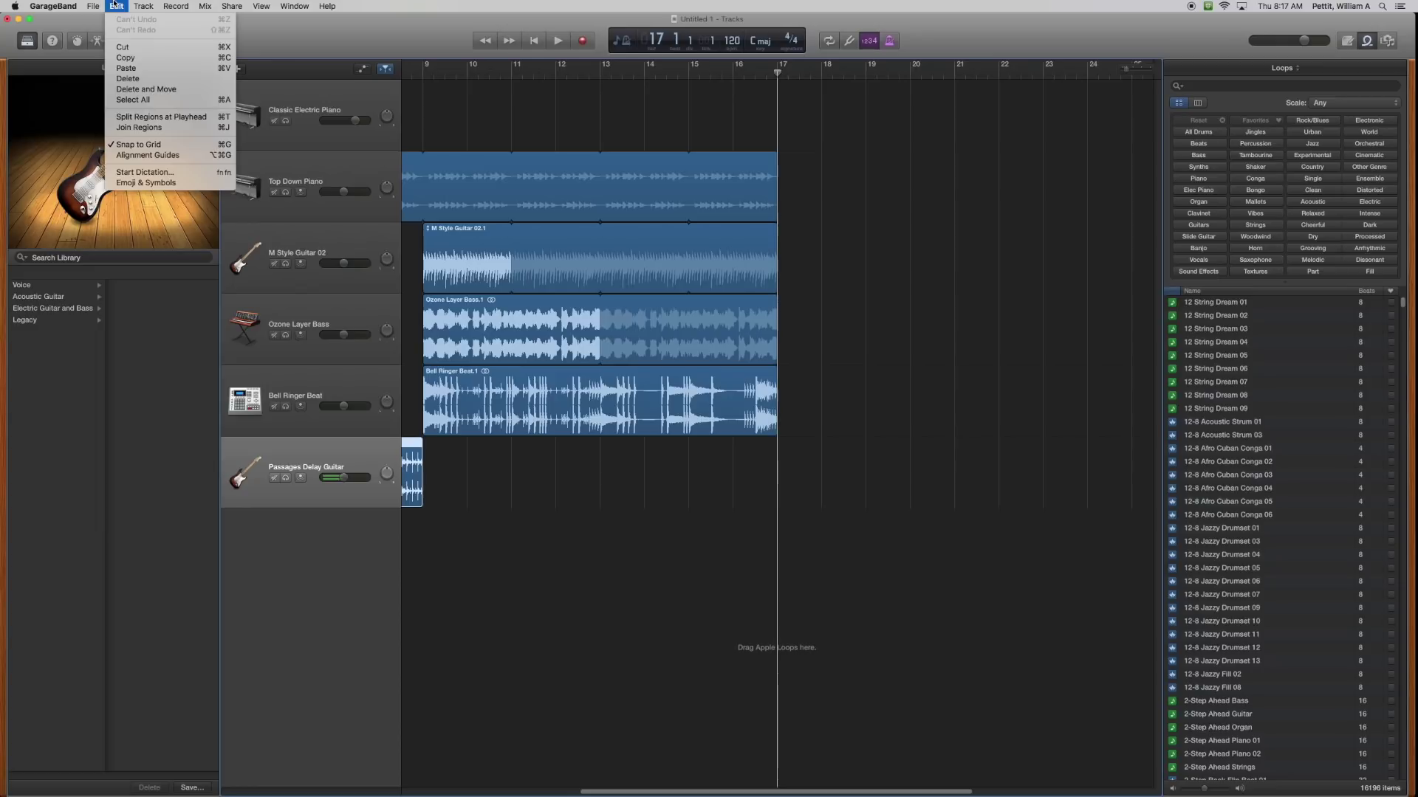
{"action": "left_click", "coordinate": [233, 70]}
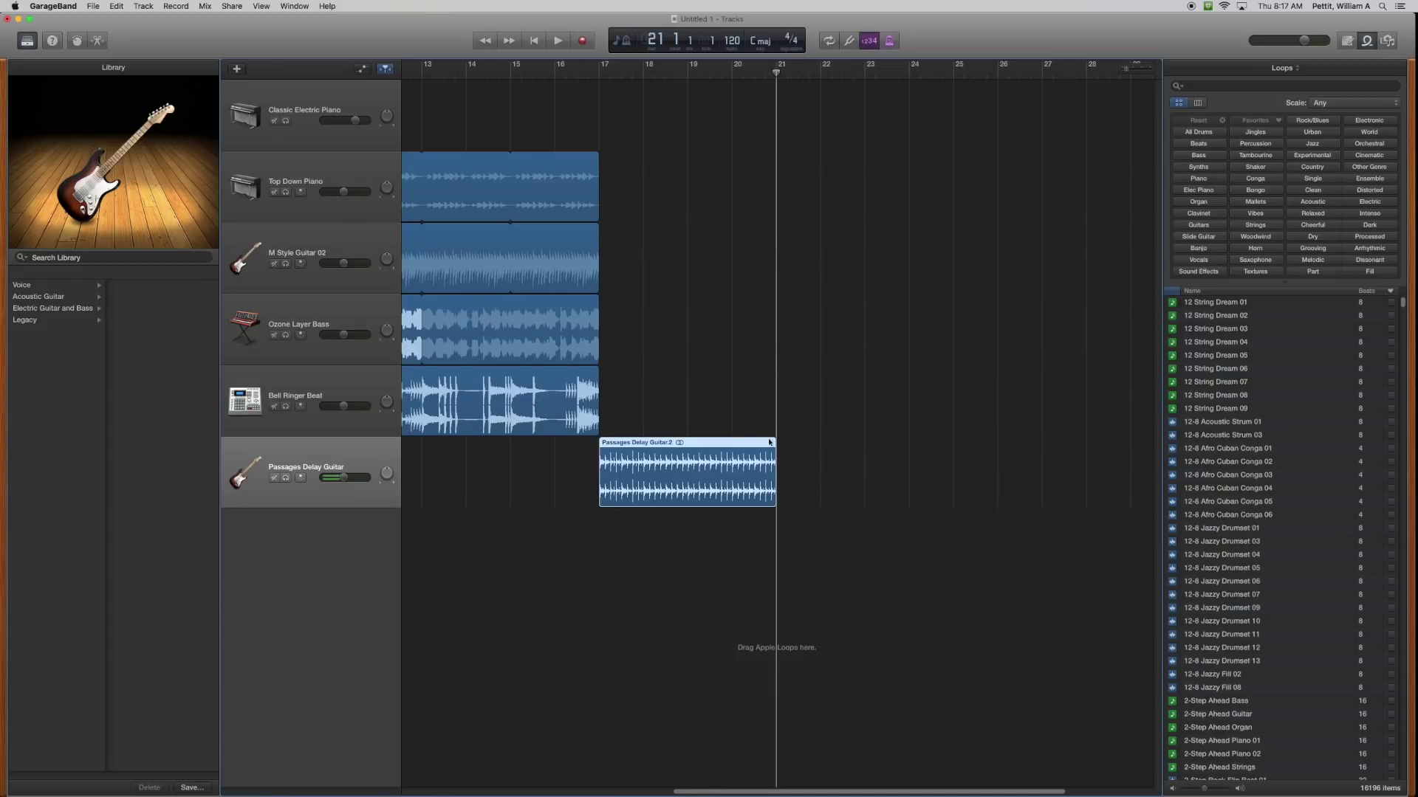
Step: Loop the pasted Passages Delay Guitar region until beat 4 of bar 24 and place the playhead at its end
{"action": "left_click_drag", "start_coordinate": [768, 441], "coordinate": [955, 451]}
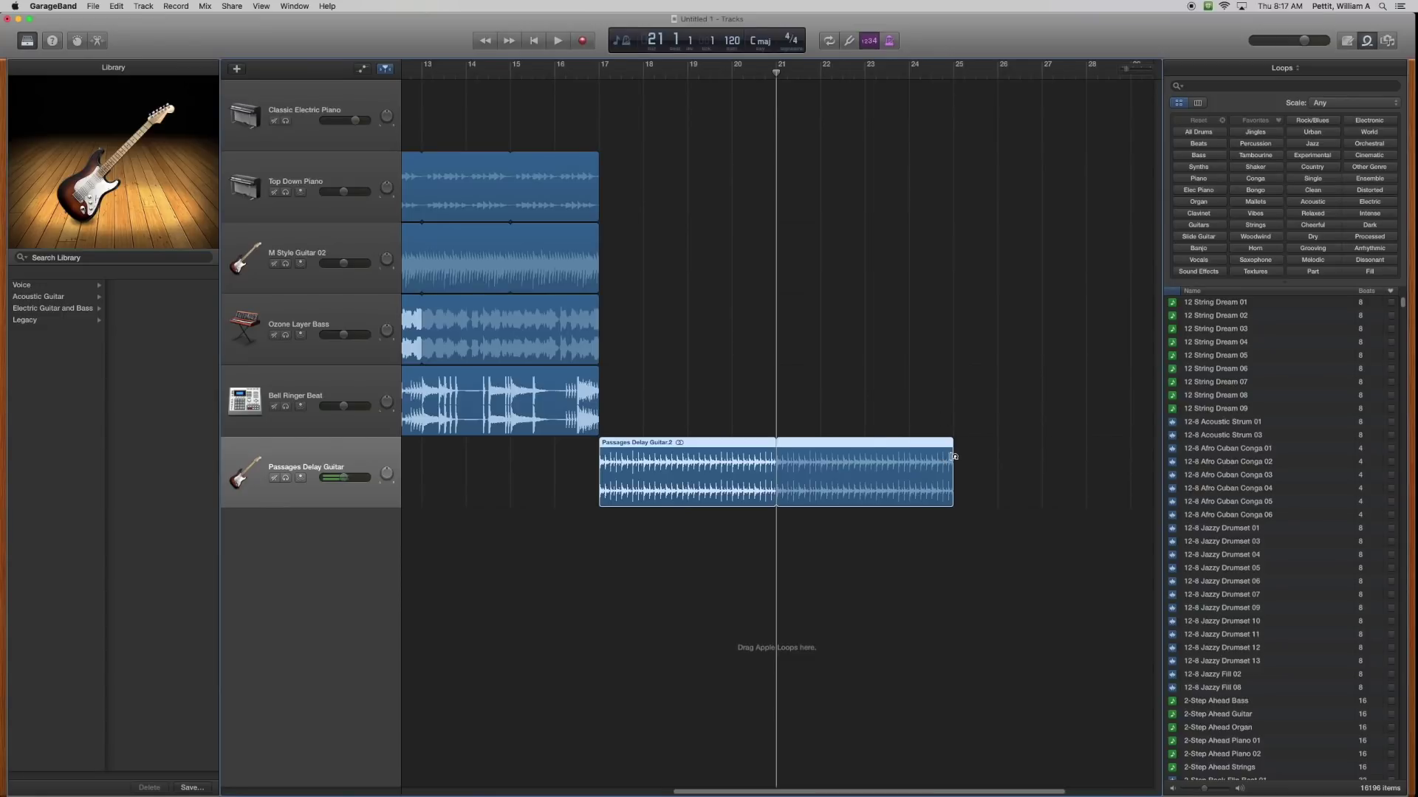
{"action": "left_click_drag", "start_coordinate": [953, 456], "coordinate": [947, 458]}
{"action": "left_click_drag", "start_coordinate": [945, 458], "coordinate": [938, 459]}
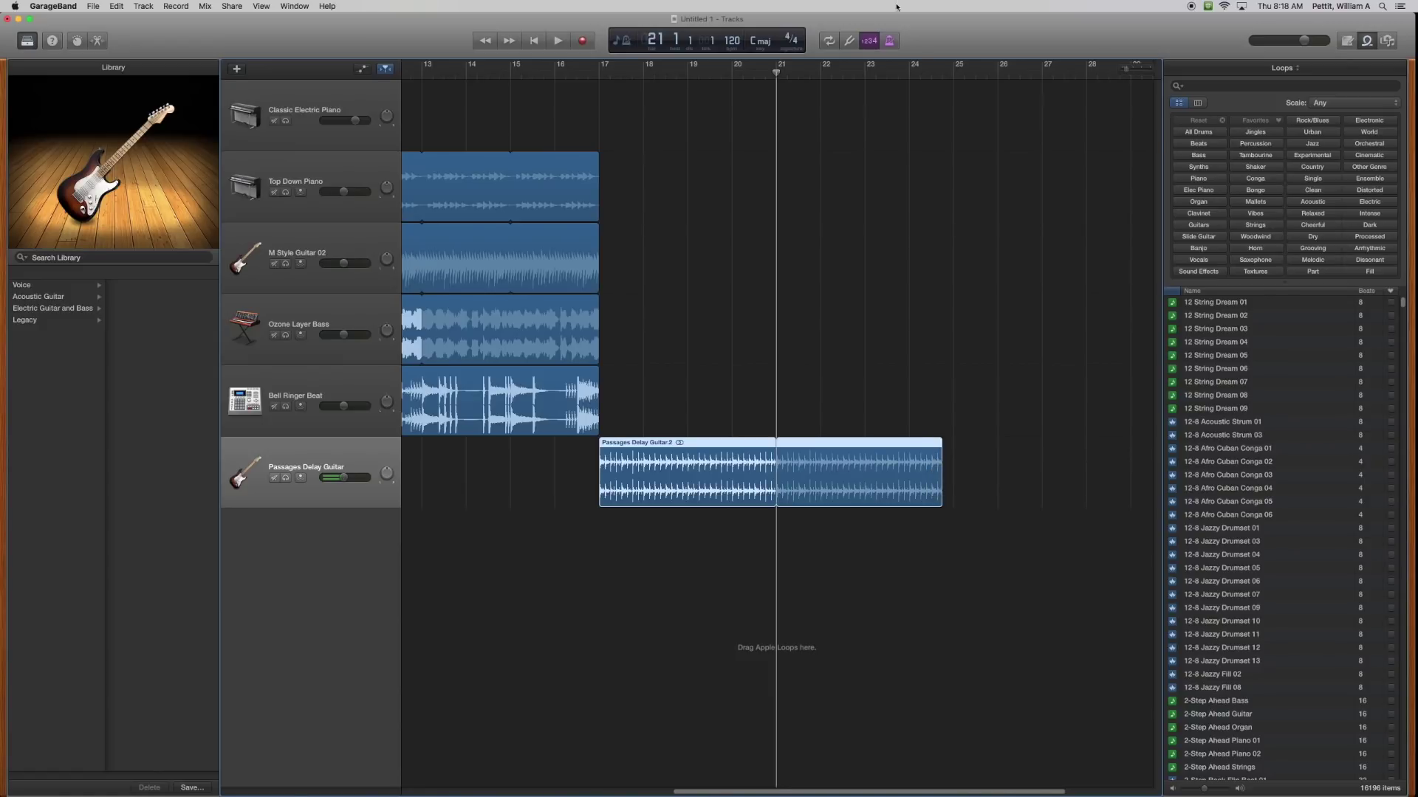
{"action": "left_click", "coordinate": [942, 74]}
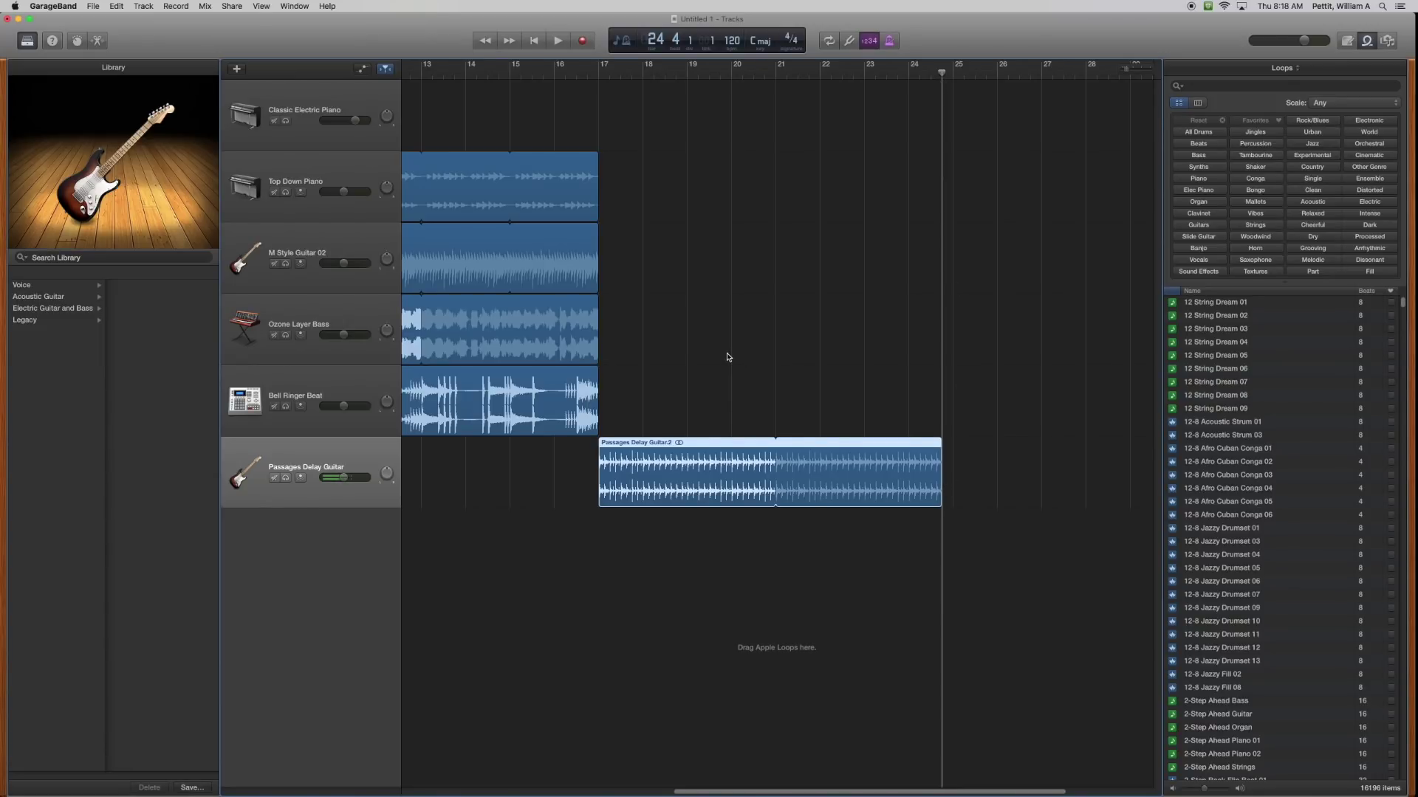
Step: Copy the Top Down Piano region and paste it on the same track at bar 21
{"action": "scroll", "coordinate": [727, 358], "scroll_direction": "left", "scroll_amount": 10}
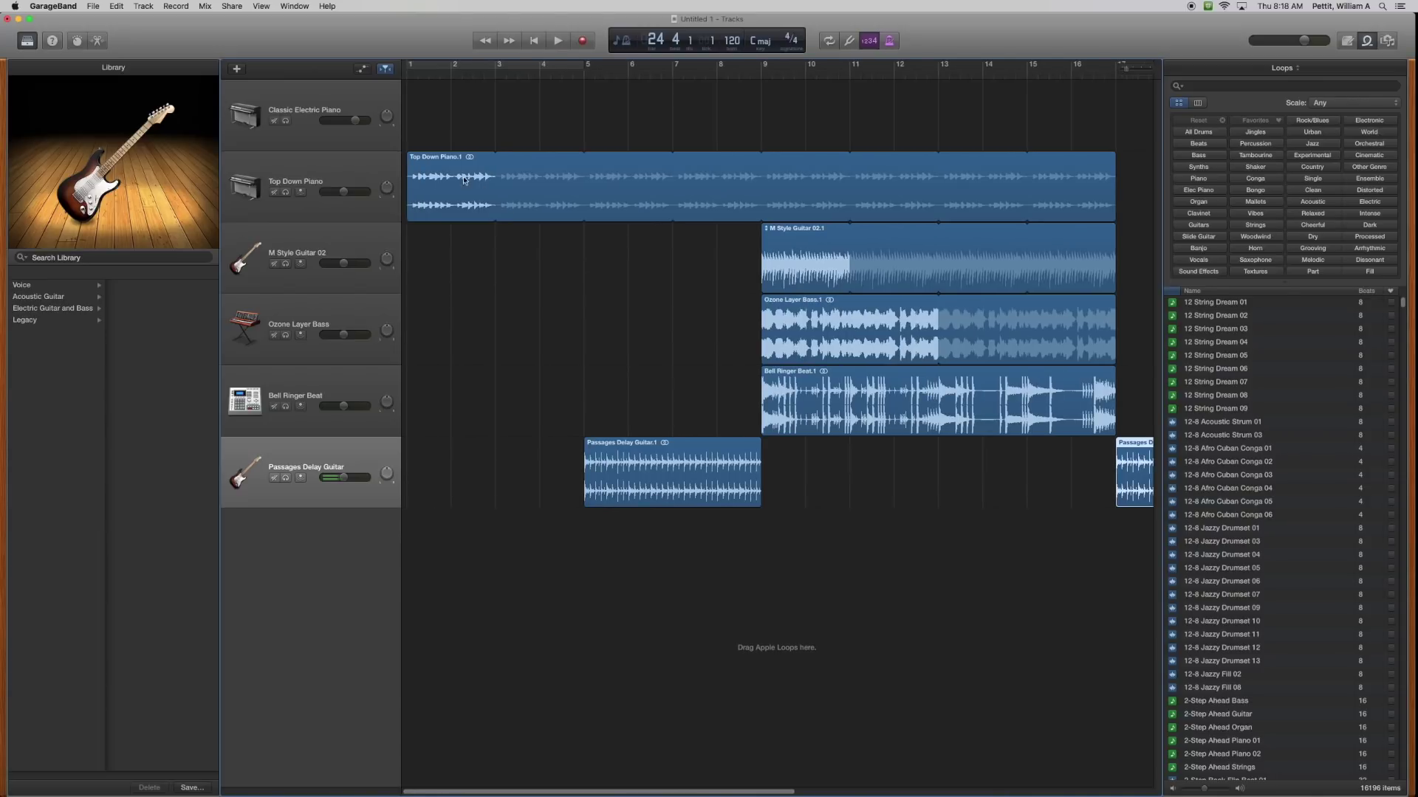
{"action": "left_click", "coordinate": [444, 164]}
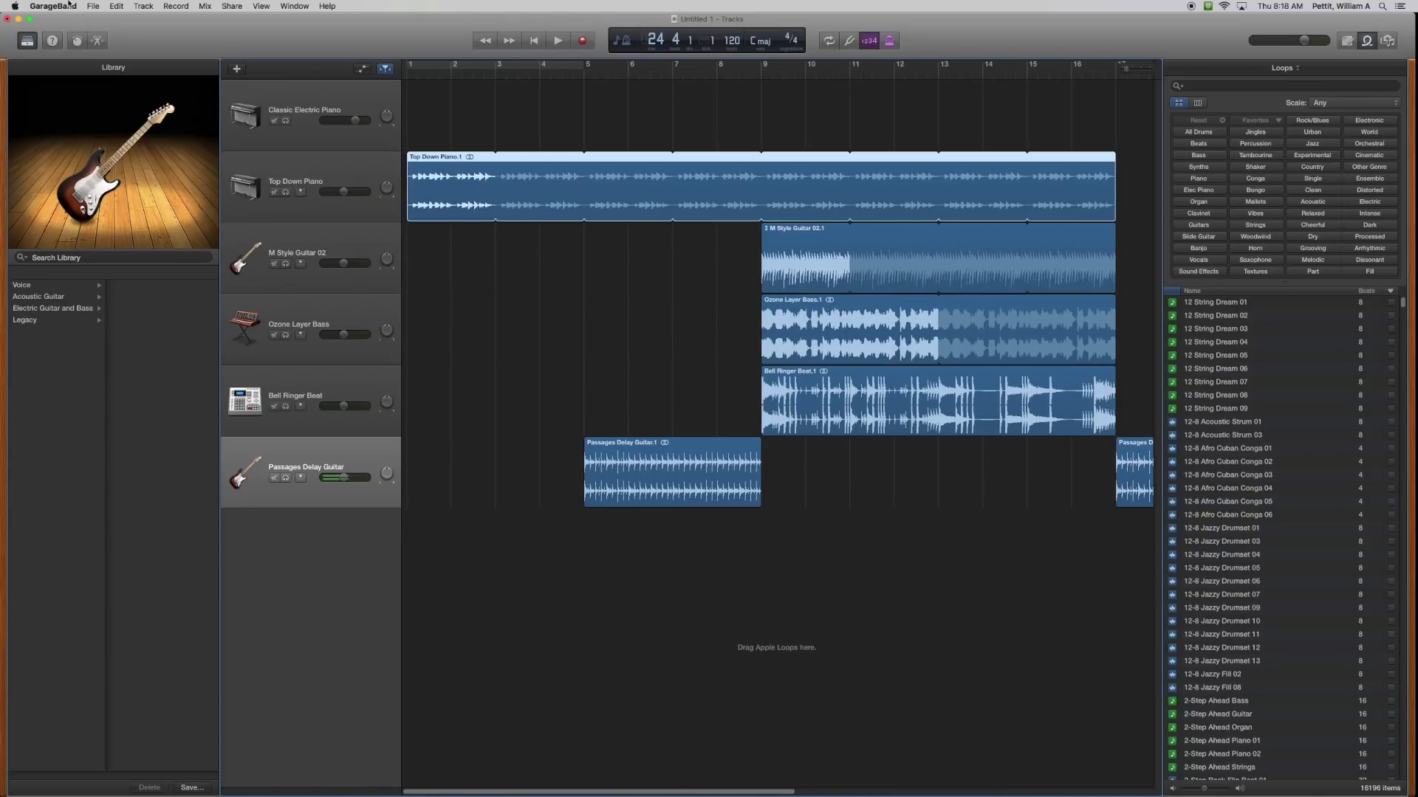
{"action": "left_click", "coordinate": [116, 6]}
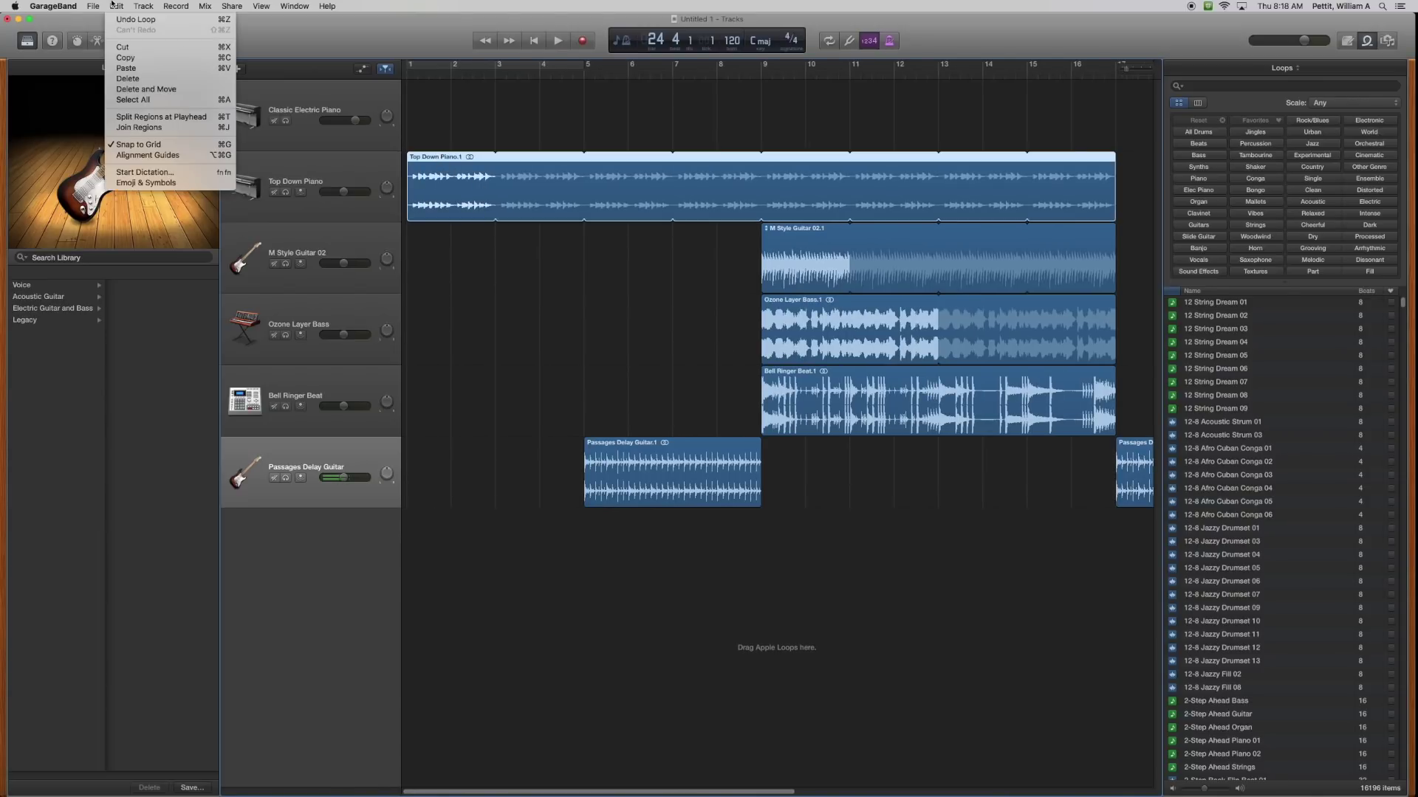
{"action": "left_click", "coordinate": [229, 61]}
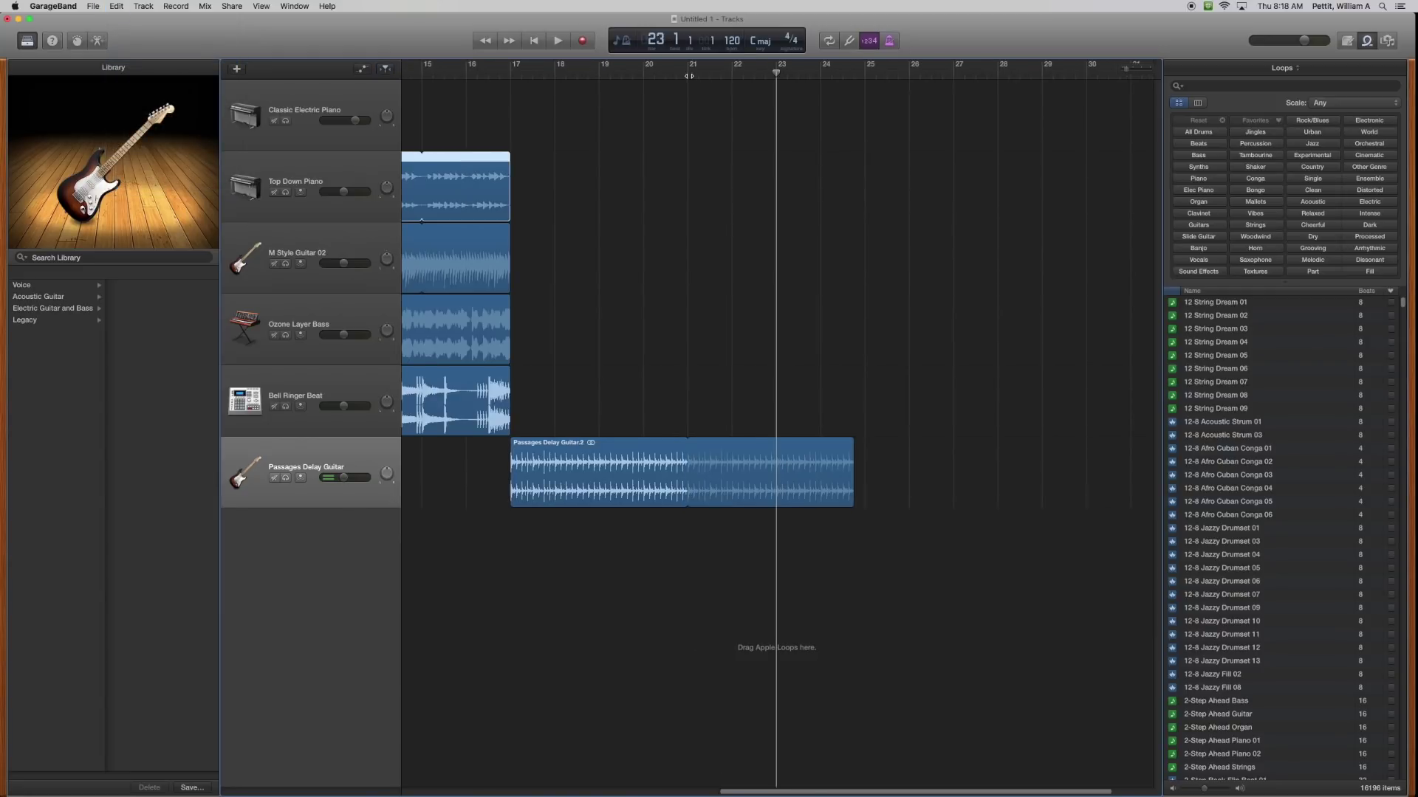
{"action": "left_click", "coordinate": [688, 74]}
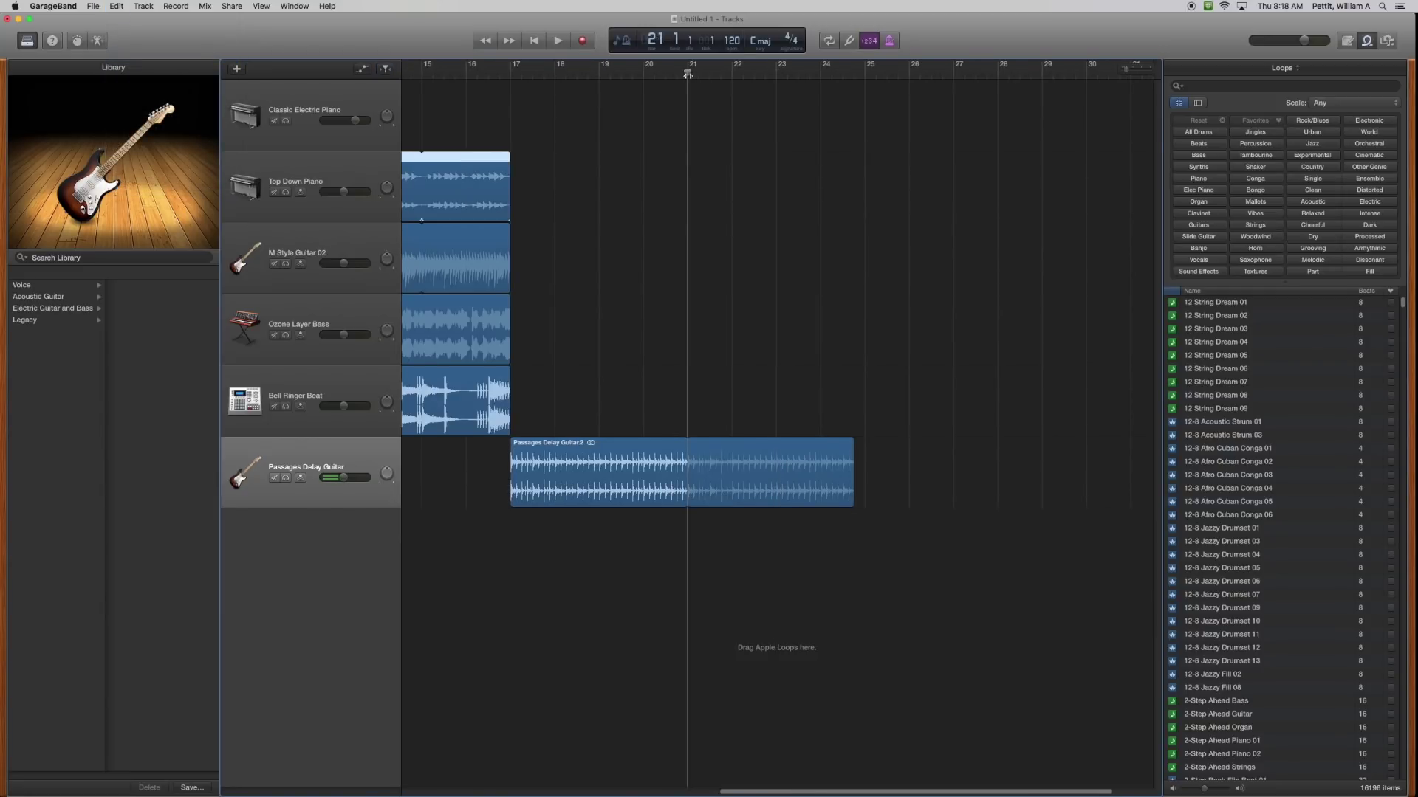
{"action": "left_click", "coordinate": [354, 172]}
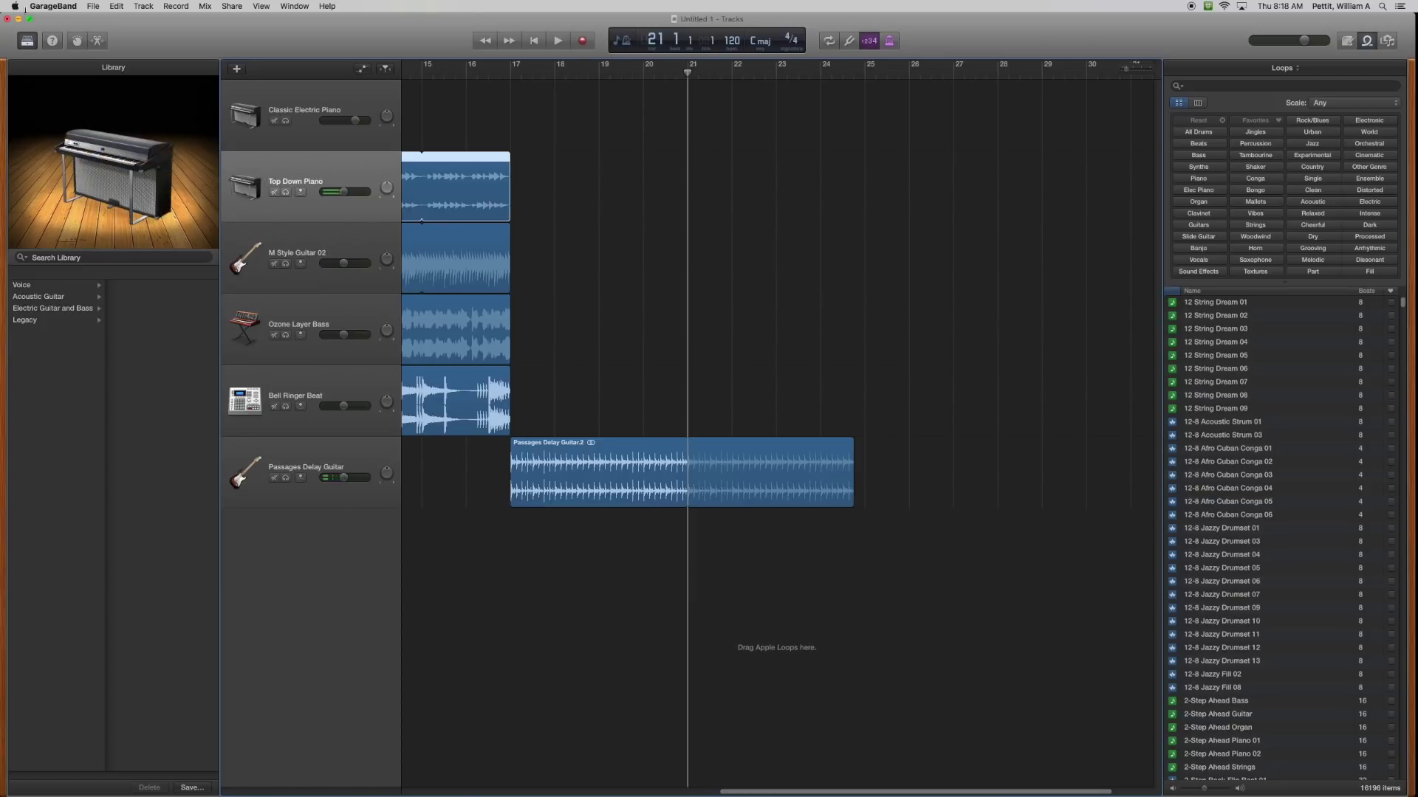
{"action": "left_click", "coordinate": [99, 6]}
{"action": "mouse_move", "coordinate": [116, 7]}
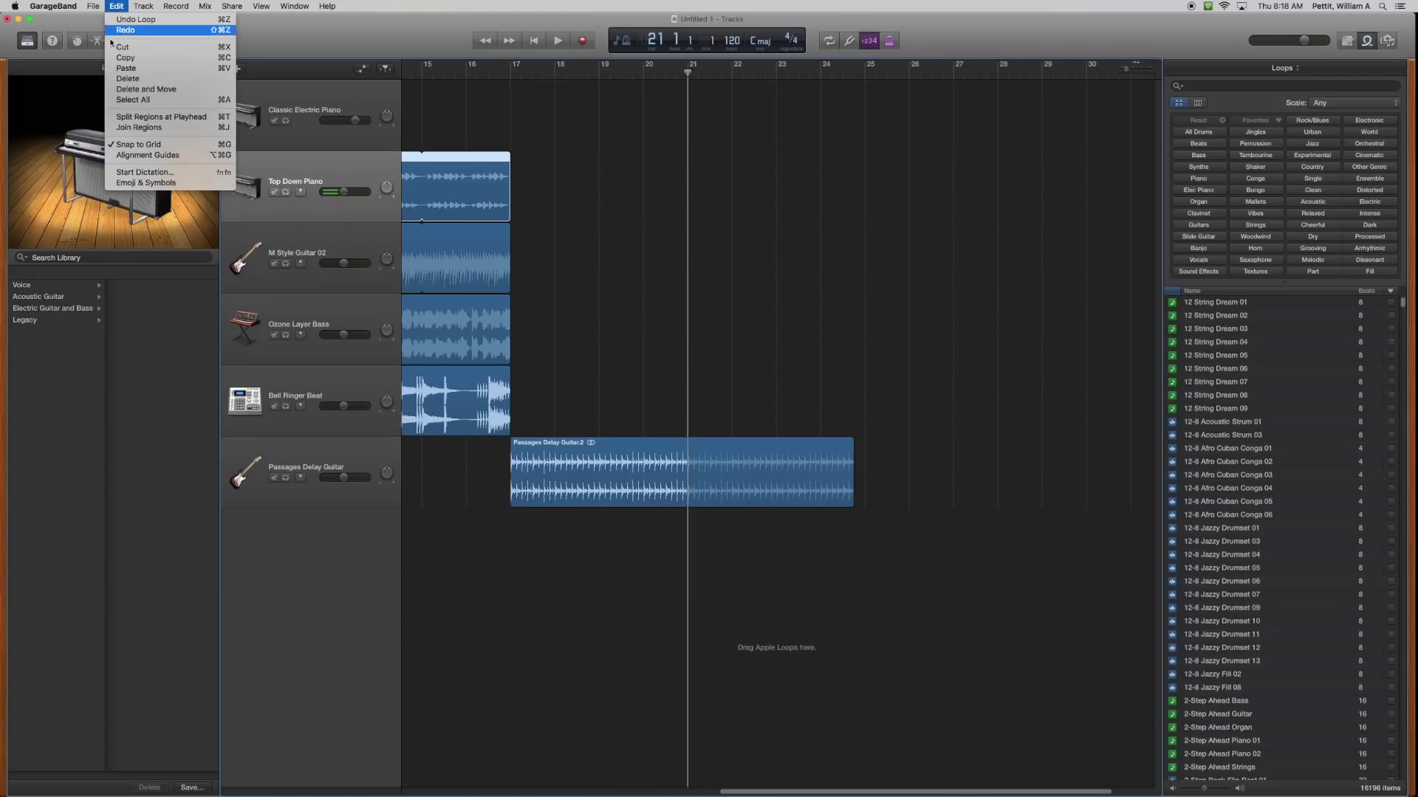
{"action": "left_click", "coordinate": [121, 69]}
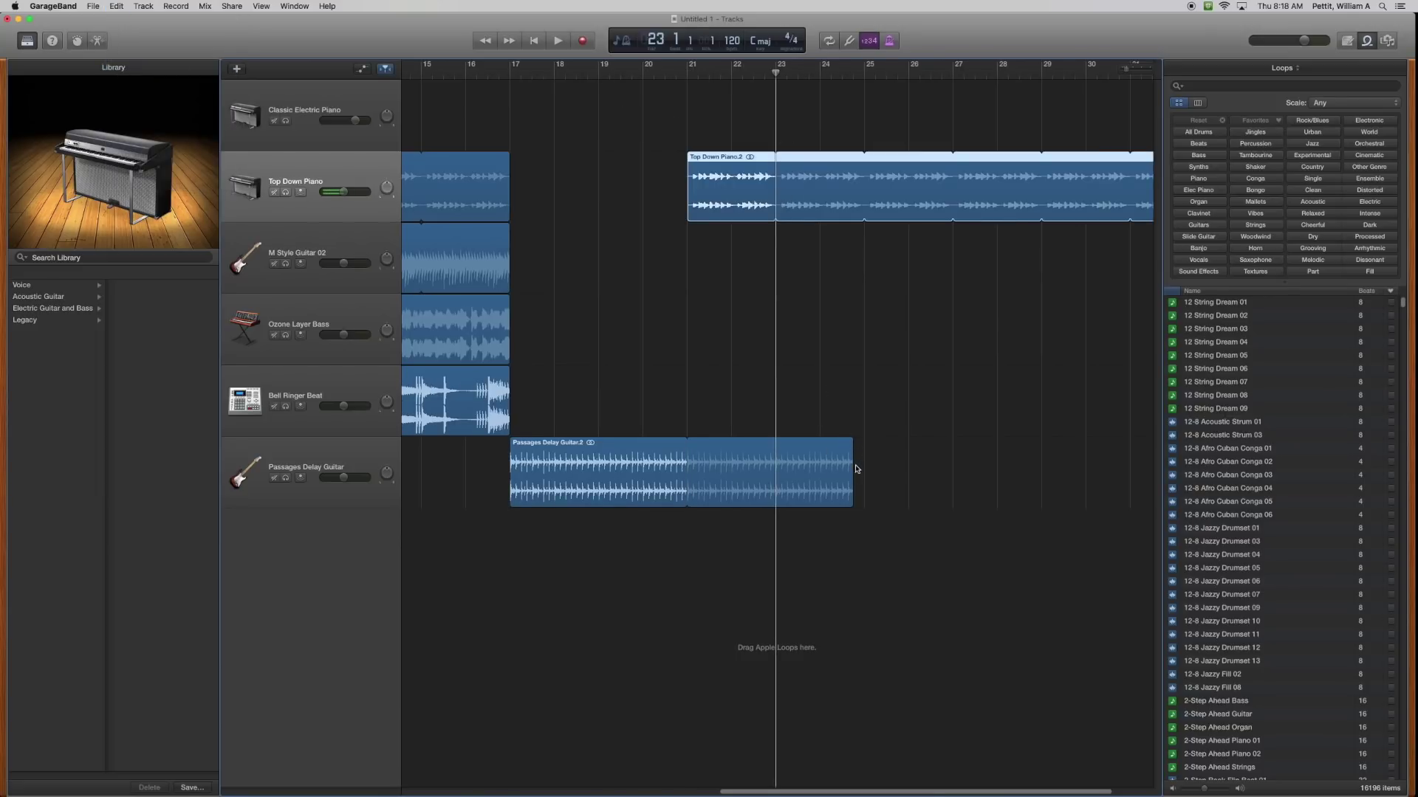
Step: Shorten the pasted Top Down Piano region to end at beat 4 of bar 24, level with the guitar region
{"action": "left_click", "coordinate": [854, 75]}
{"action": "scroll", "coordinate": [854, 77], "scroll_direction": "right", "scroll_amount": 3}
{"action": "left_click_drag", "start_coordinate": [1142, 166], "coordinate": [777, 174]}
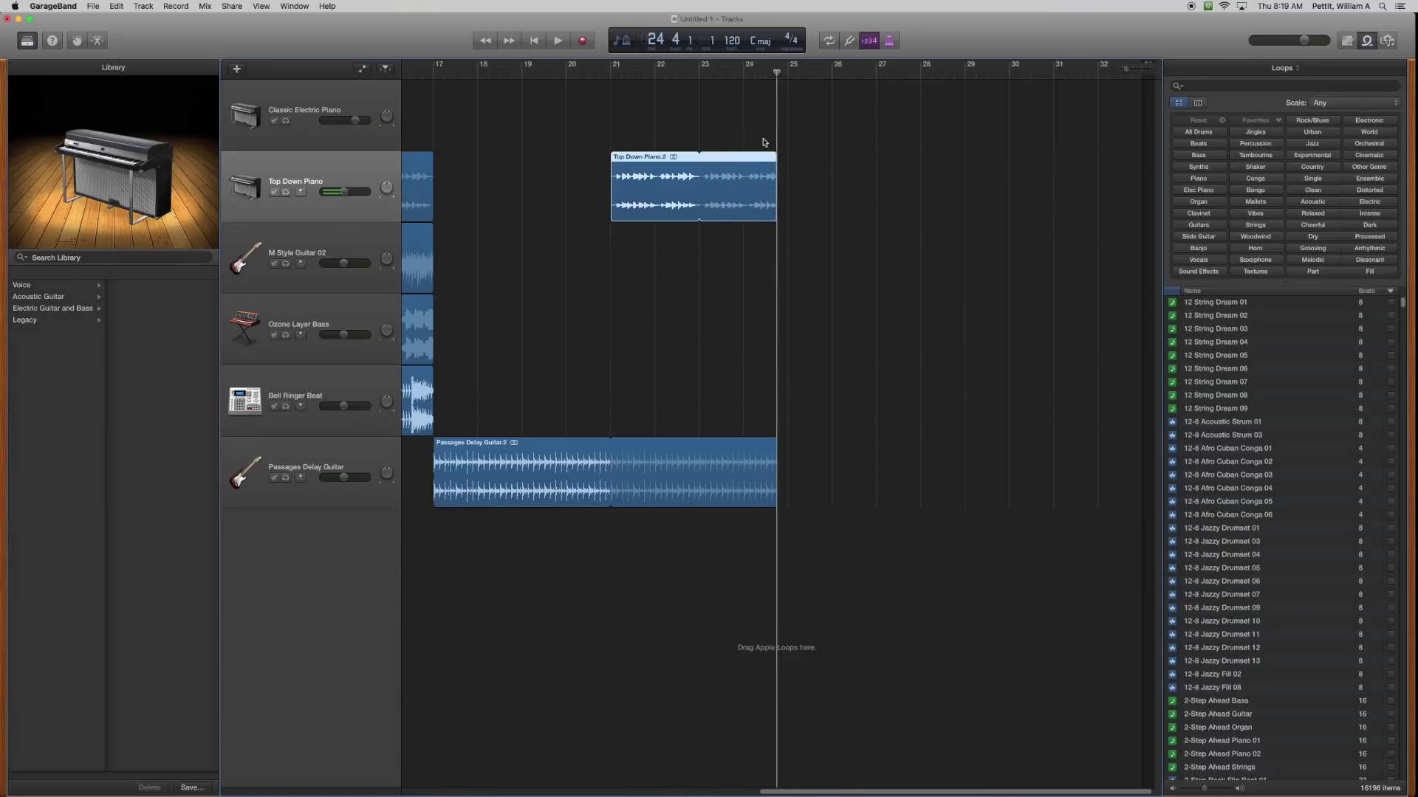
Step: Play the song's ending from bar 23, stop after the last regions, and return the playhead to bar 23
{"action": "left_click", "coordinate": [702, 74]}
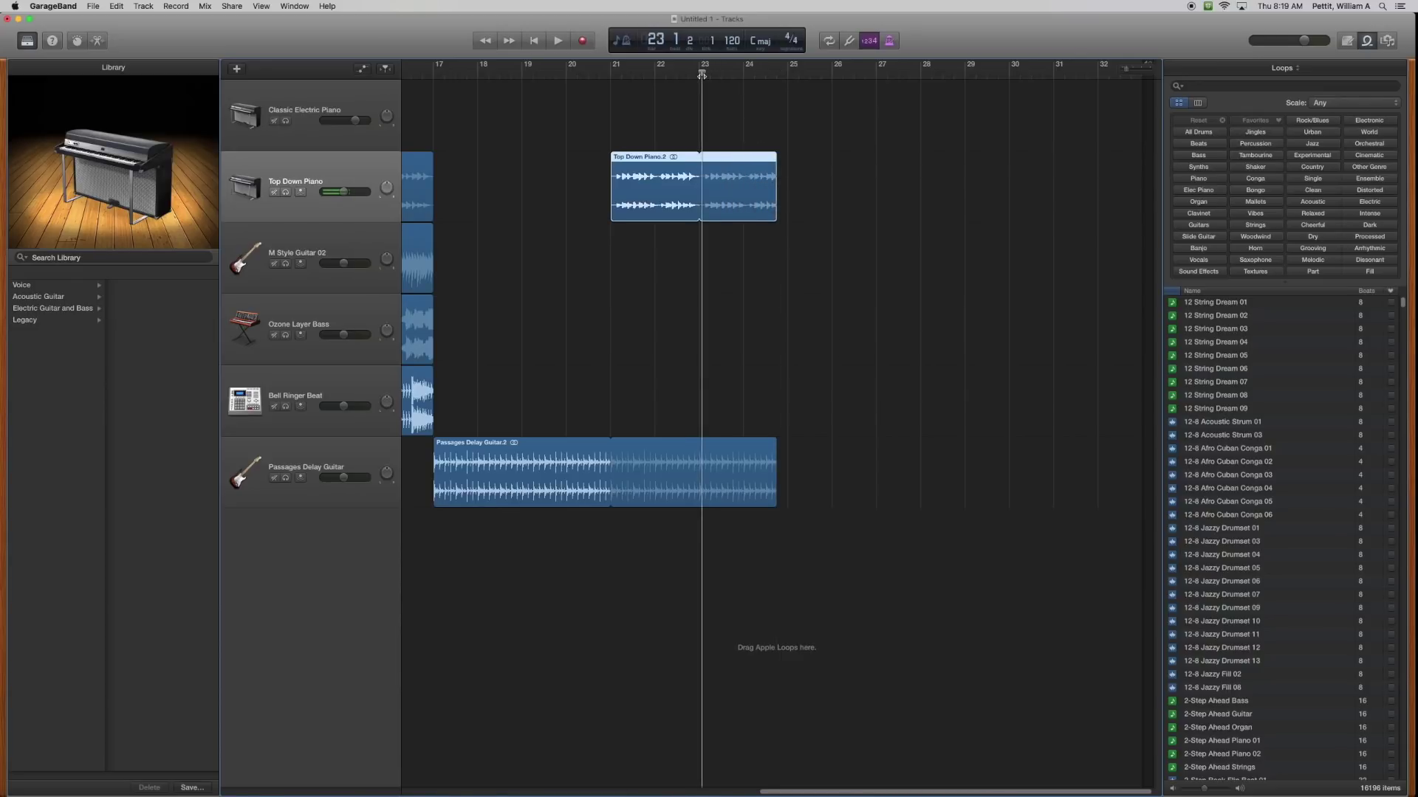
{"action": "key", "text": "space"}
{"action": "scroll", "coordinate": [702, 74], "scroll_direction": "left", "scroll_amount": 1}
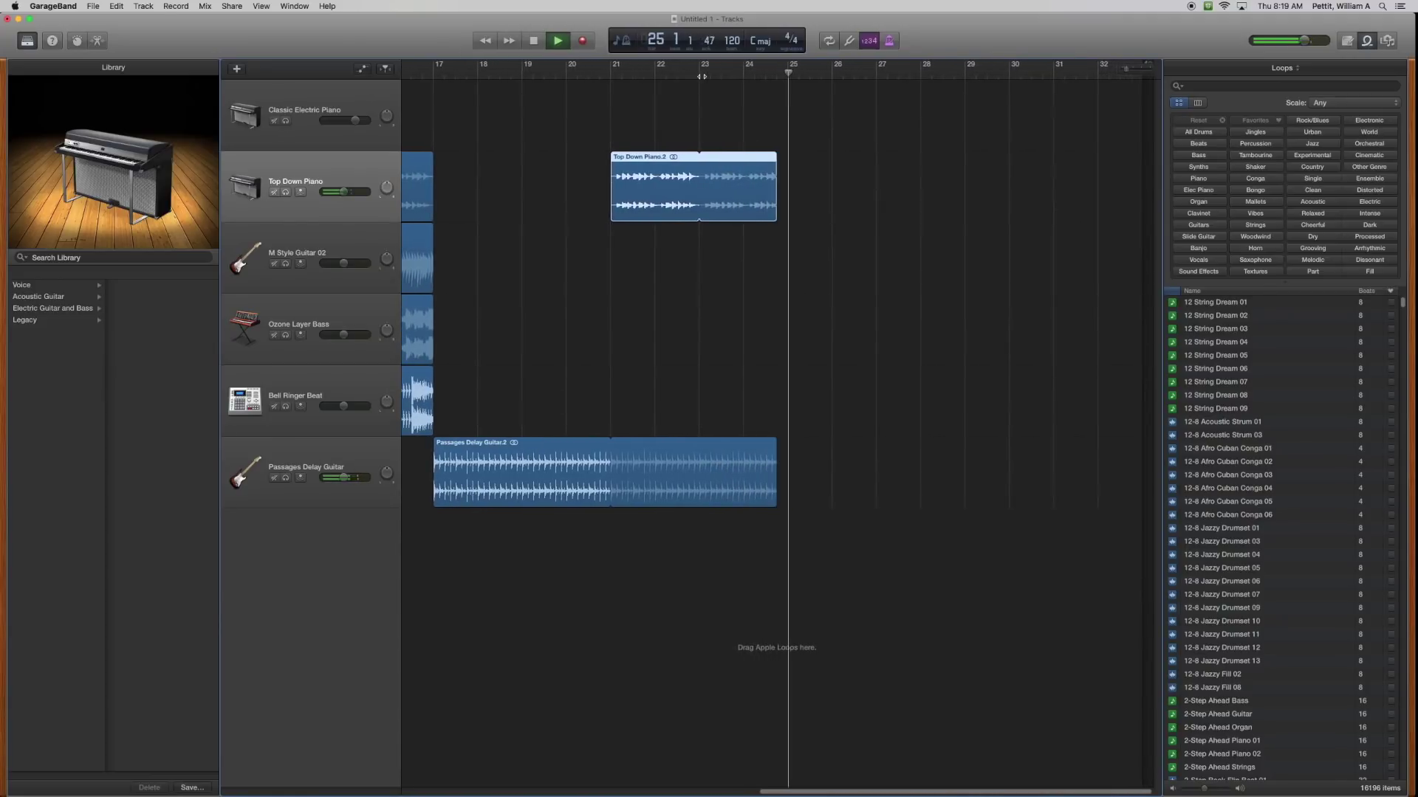
{"action": "key", "text": "space"}
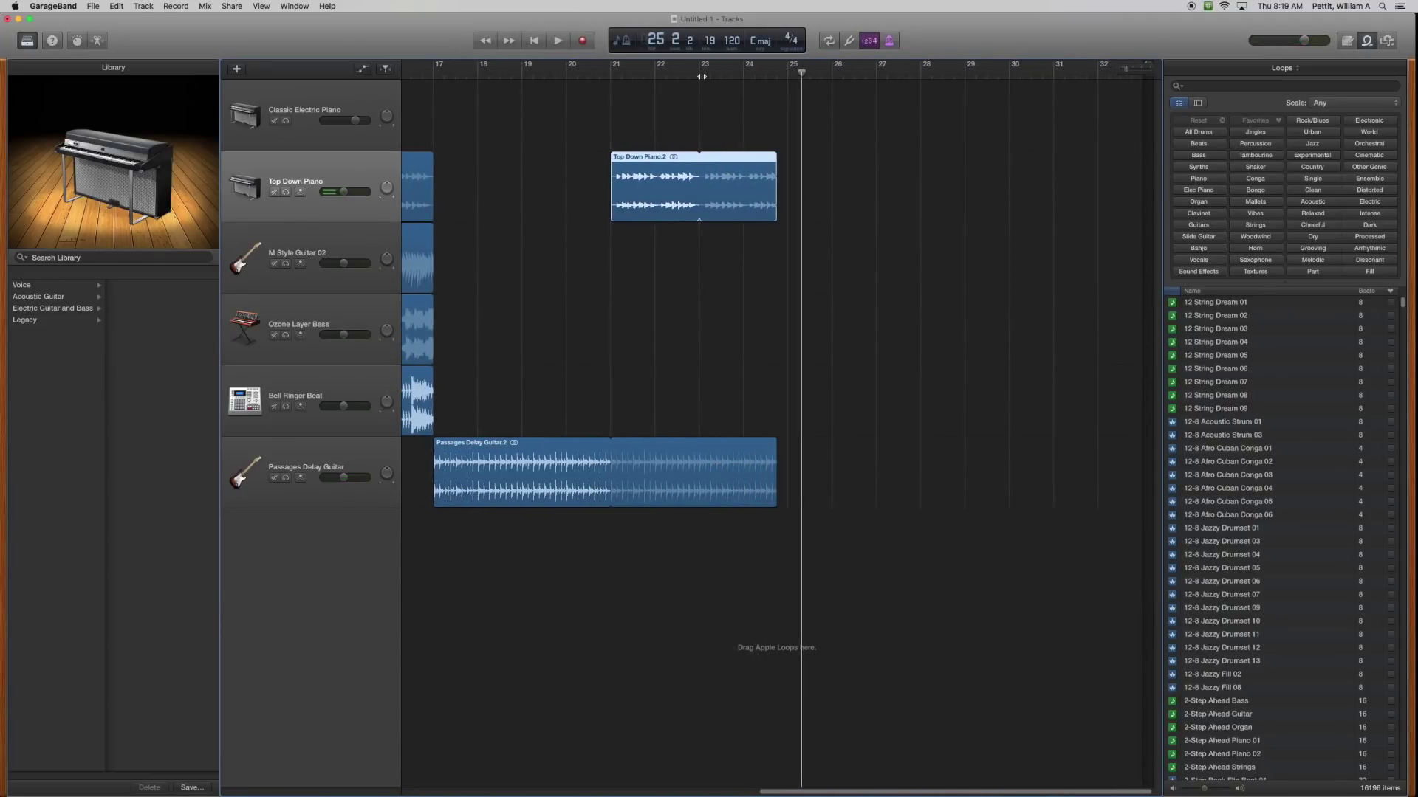
{"action": "left_click_drag", "start_coordinate": [747, 73], "coordinate": [714, 105]}
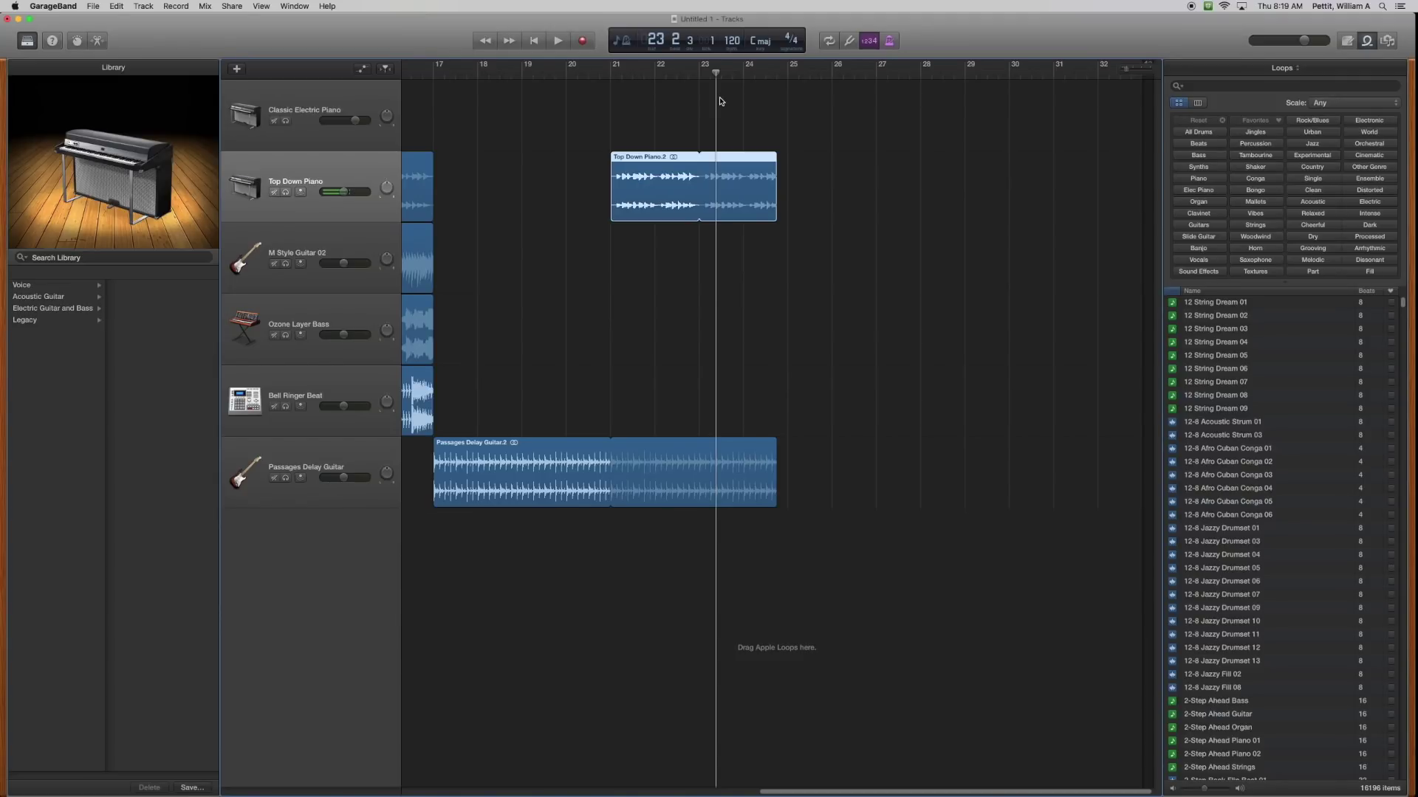
Step: Search the loops for "pop egypt" and add Pop Egyptian Sky Beat 01 on a new track at bar 24
{"action": "left_click", "coordinate": [1269, 87]}
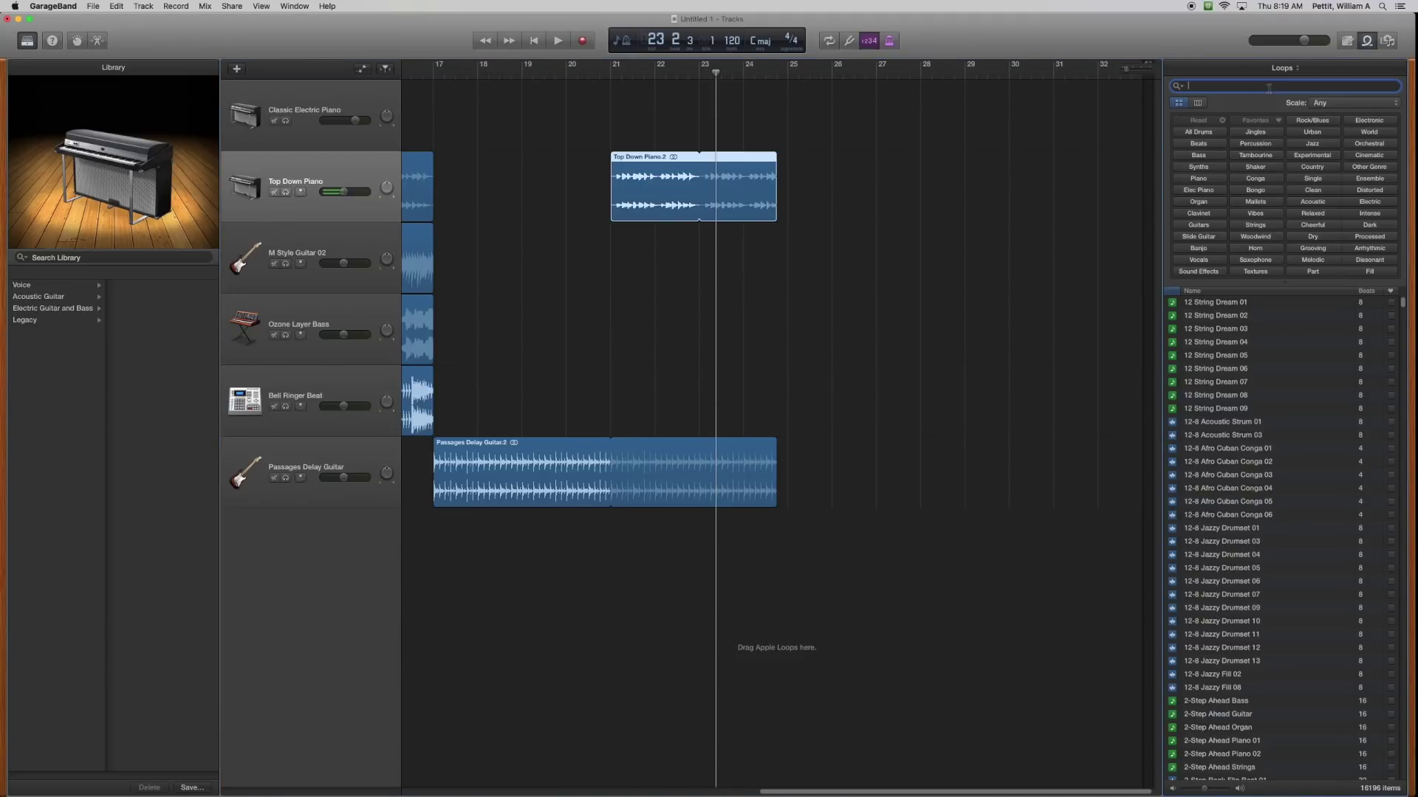
{"action": "type", "text": "pop"}
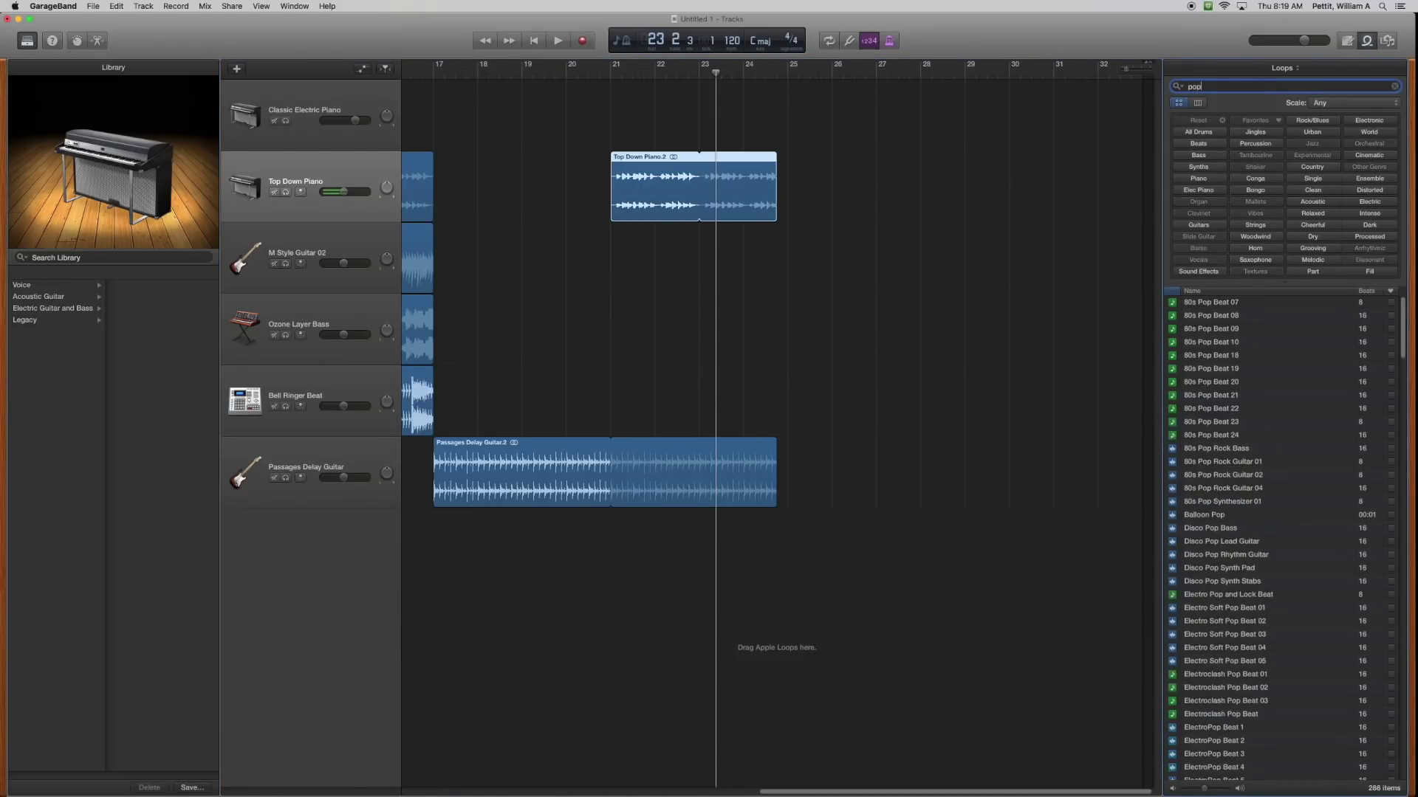
{"action": "type", "text": " egypt"}
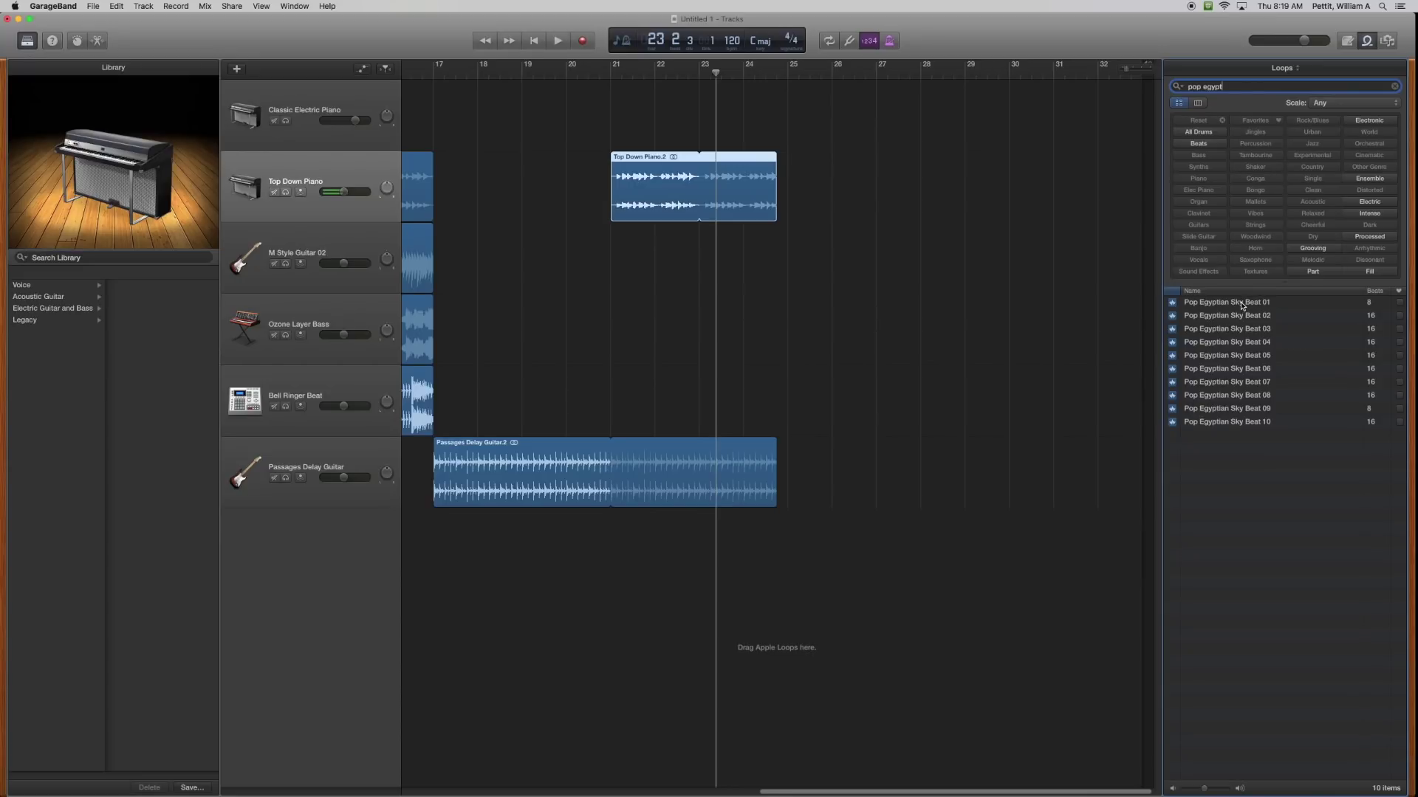
{"action": "left_click_drag", "start_coordinate": [1235, 304], "coordinate": [746, 546]}
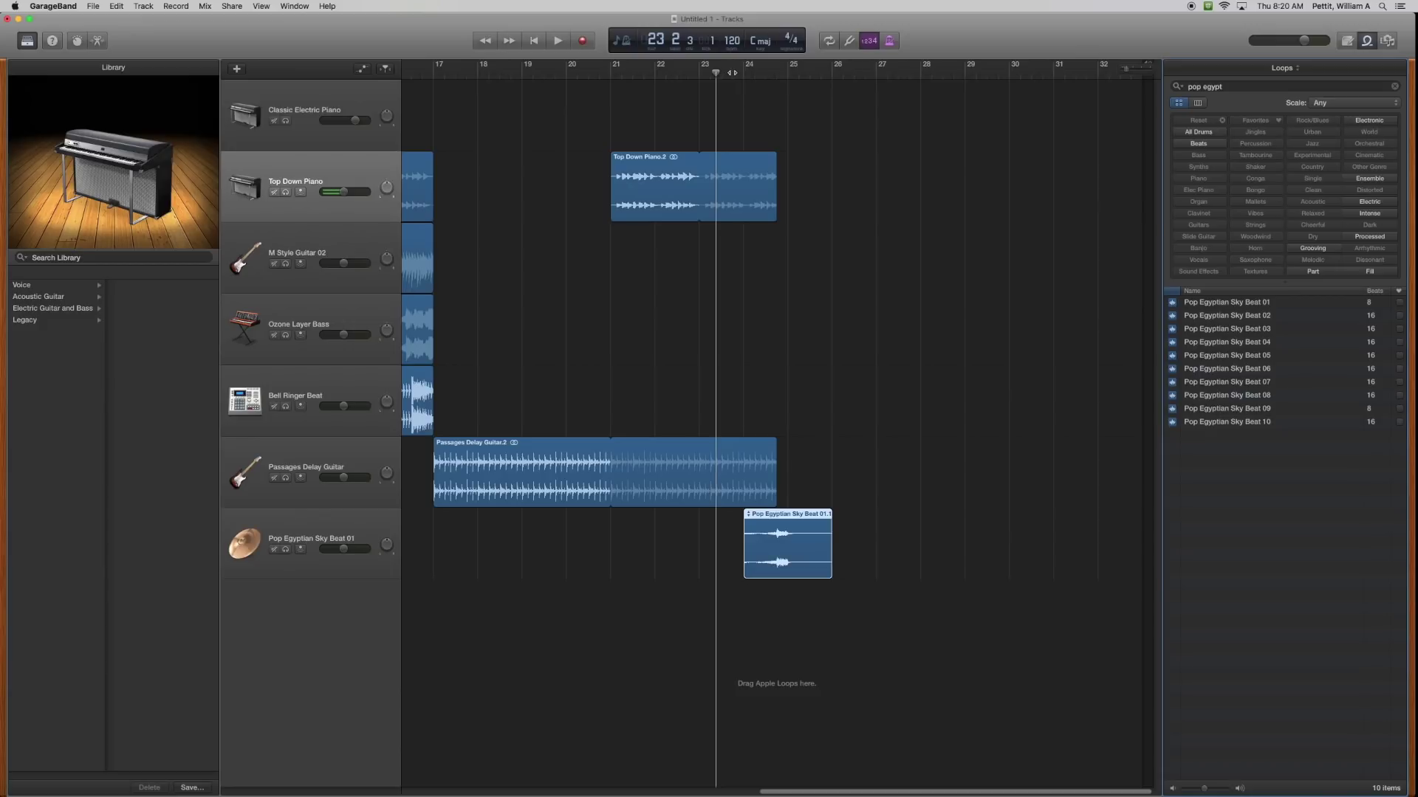
Step: Place the playhead at beat 4 of bar 23 and move the Pop Egyptian Sky Beat 01 region to start there
{"action": "left_click", "coordinate": [733, 72]}
{"action": "left_click", "coordinate": [774, 516]}
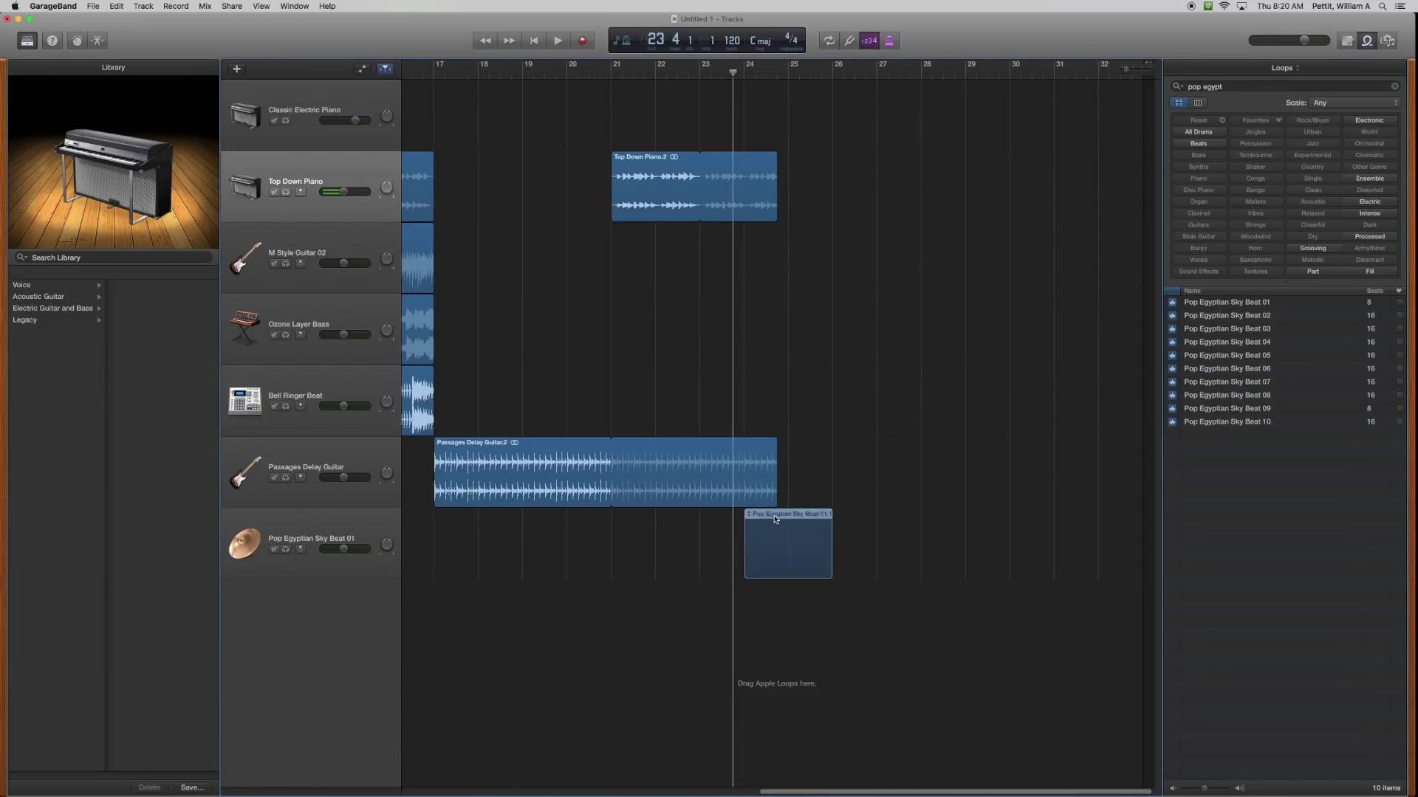
{"action": "left_click_drag", "start_coordinate": [774, 516], "coordinate": [763, 516]}
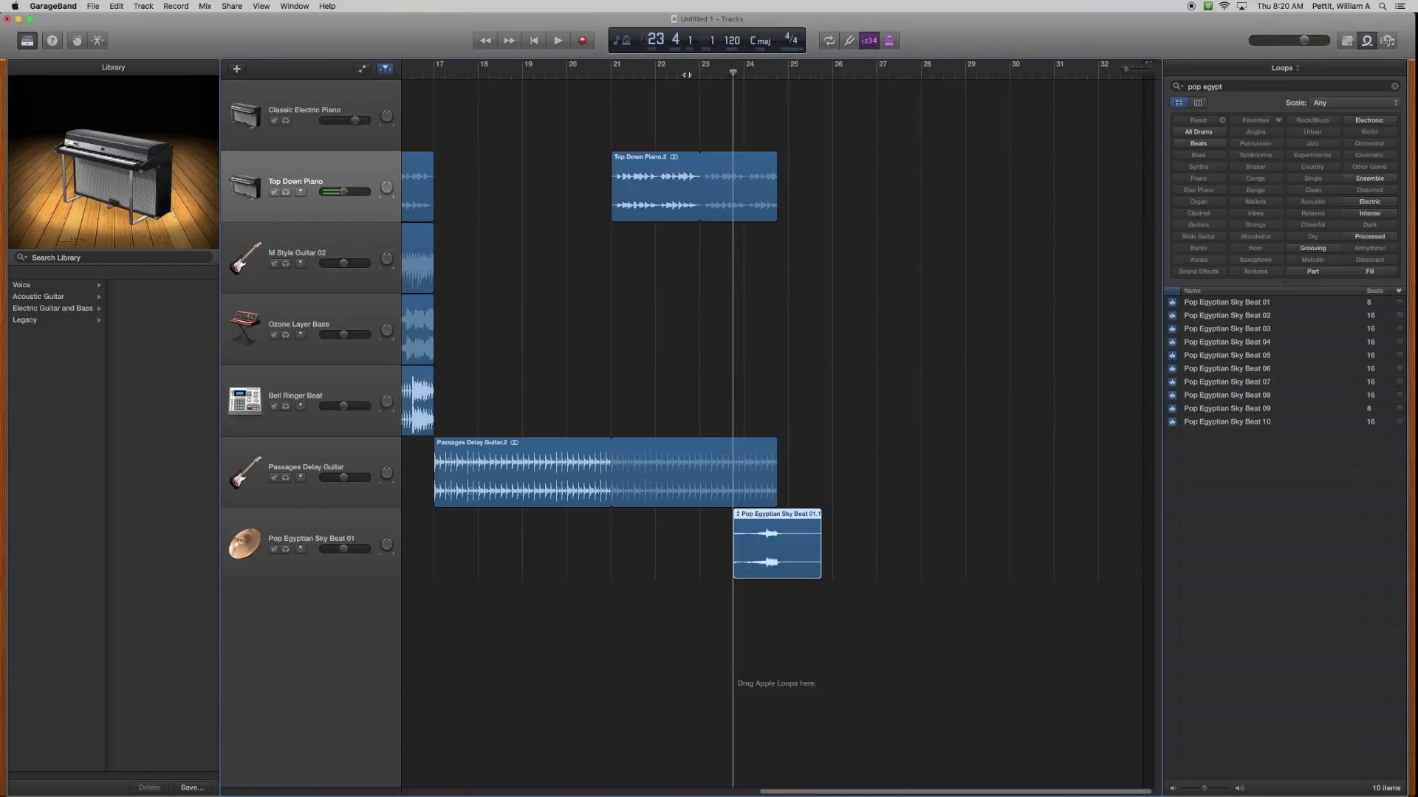
Step: Play the cymbal ending, and add the 2-Step Thump Beat FX 21 loop on a new track at bar 23
{"action": "left_click", "coordinate": [557, 41]}
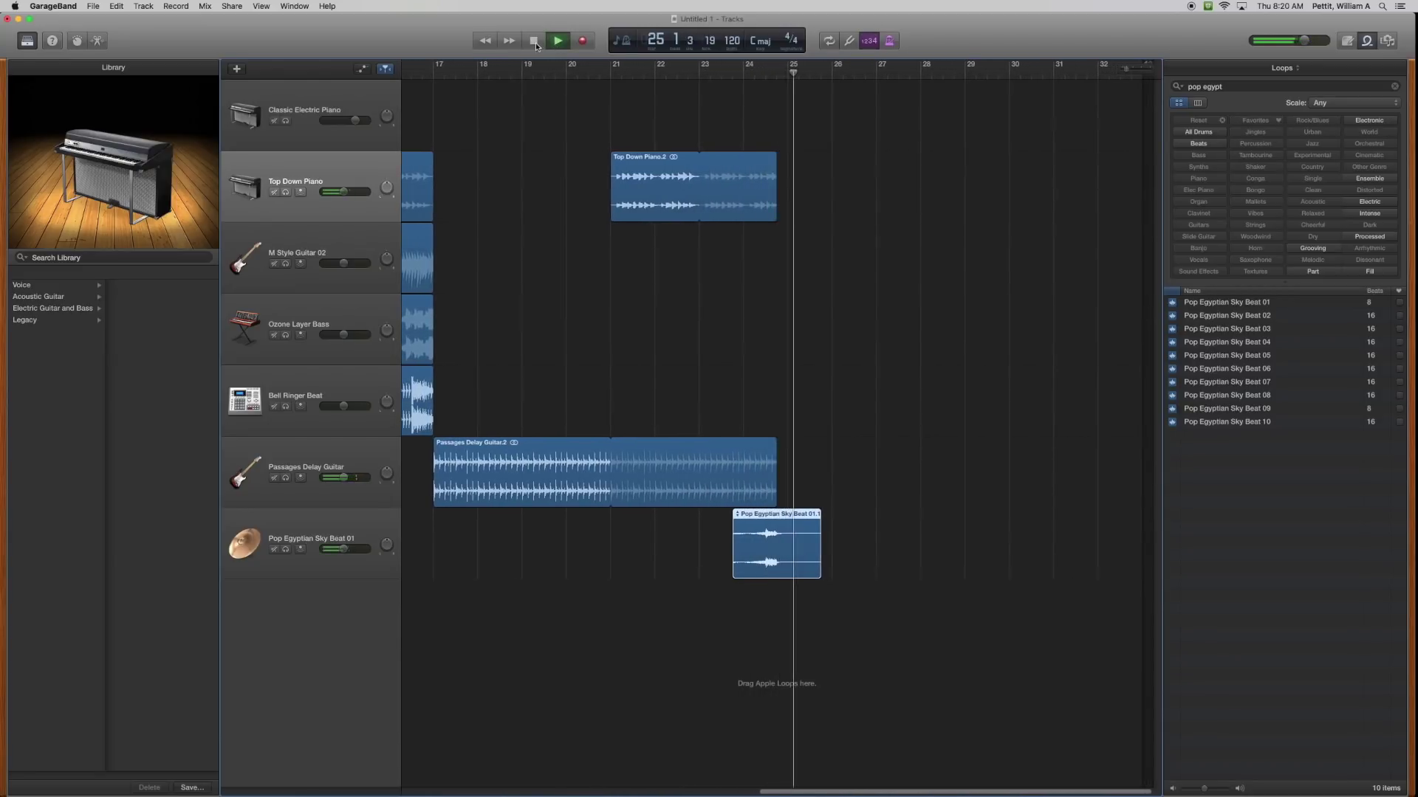
{"action": "left_click", "coordinate": [535, 42]}
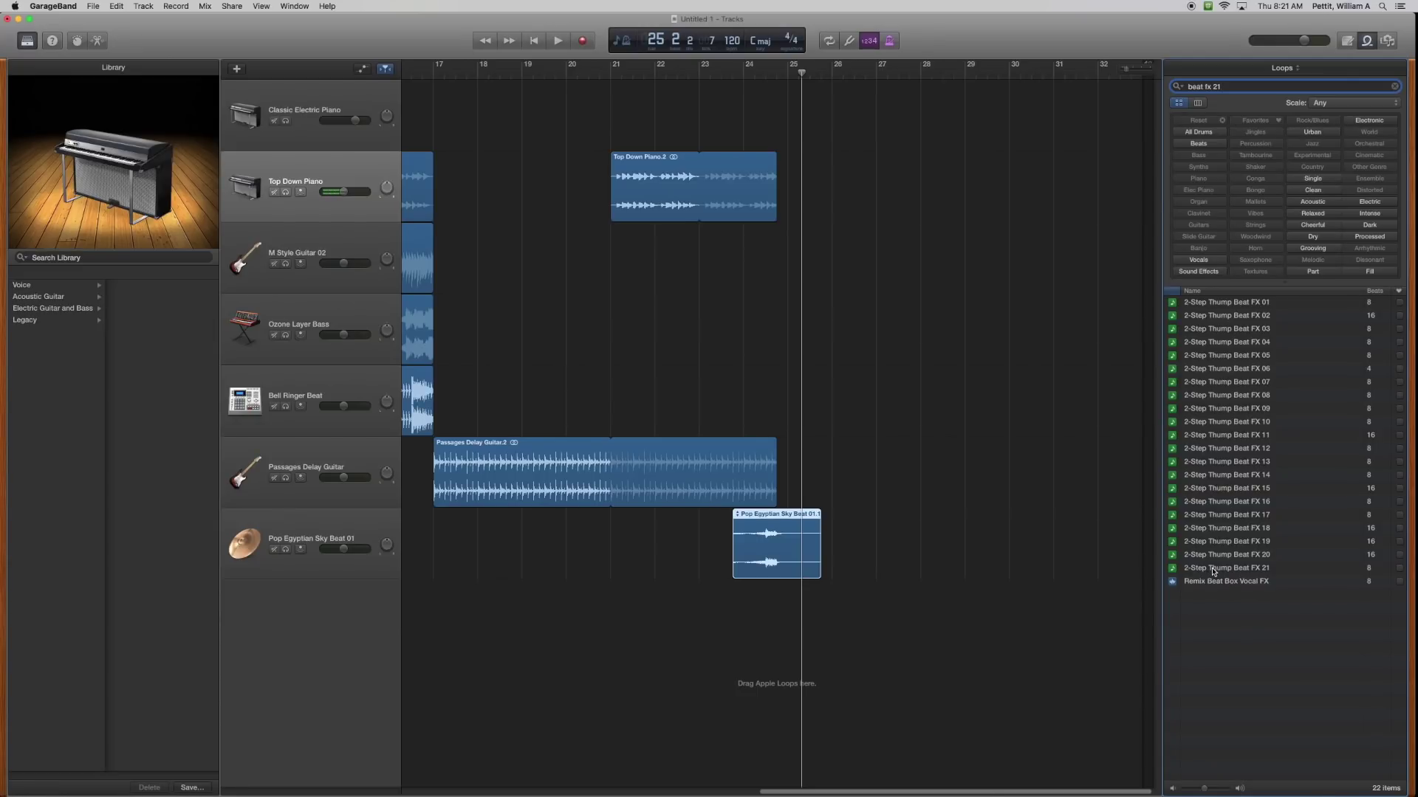
{"action": "left_click_drag", "start_coordinate": [1213, 571], "coordinate": [695, 639]}
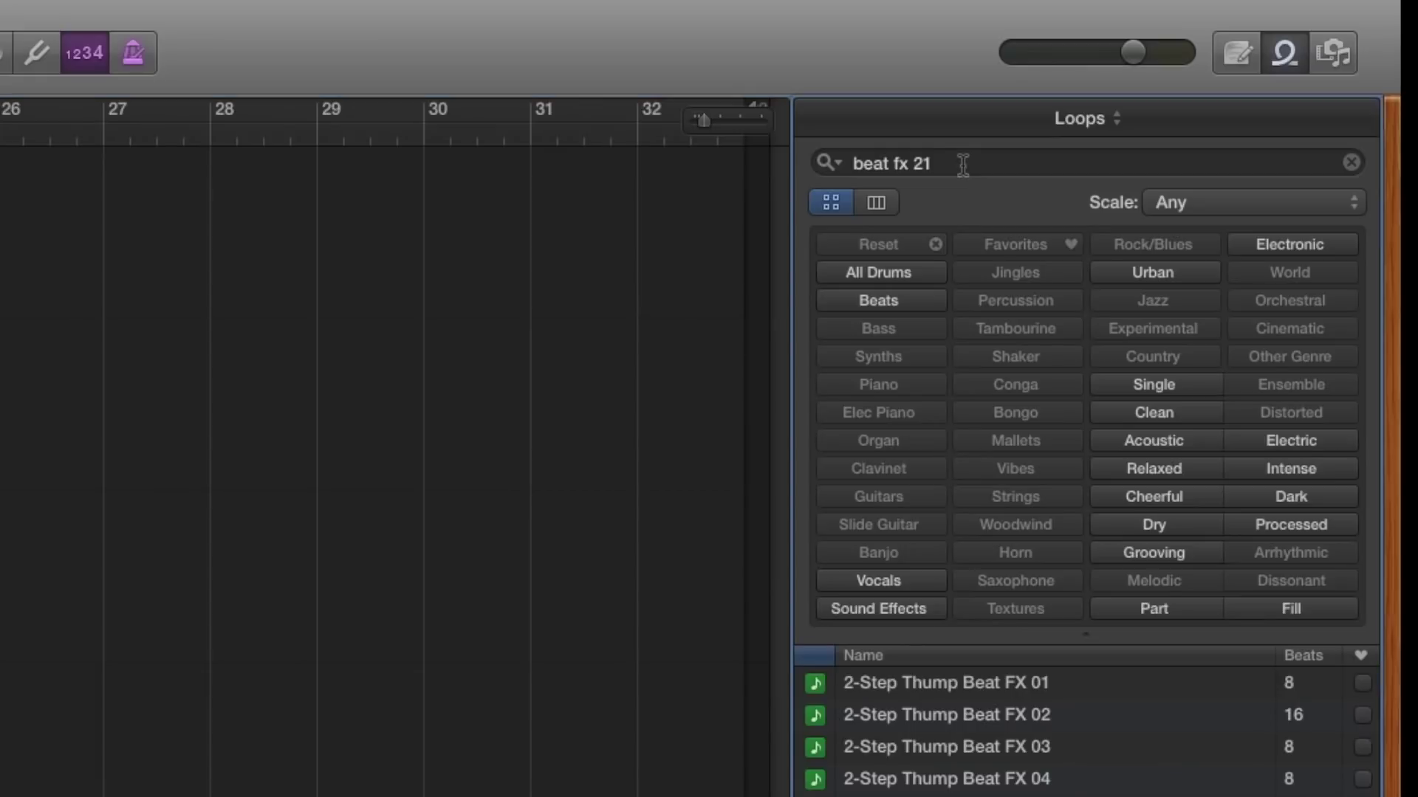
Step: Search the loops for "rising synth", preview Rising Synth Effects 30, and add it on a new track at bar 22
{"action": "triple_click", "coordinate": [1234, 87]}
{"action": "type", "text": "ri"}
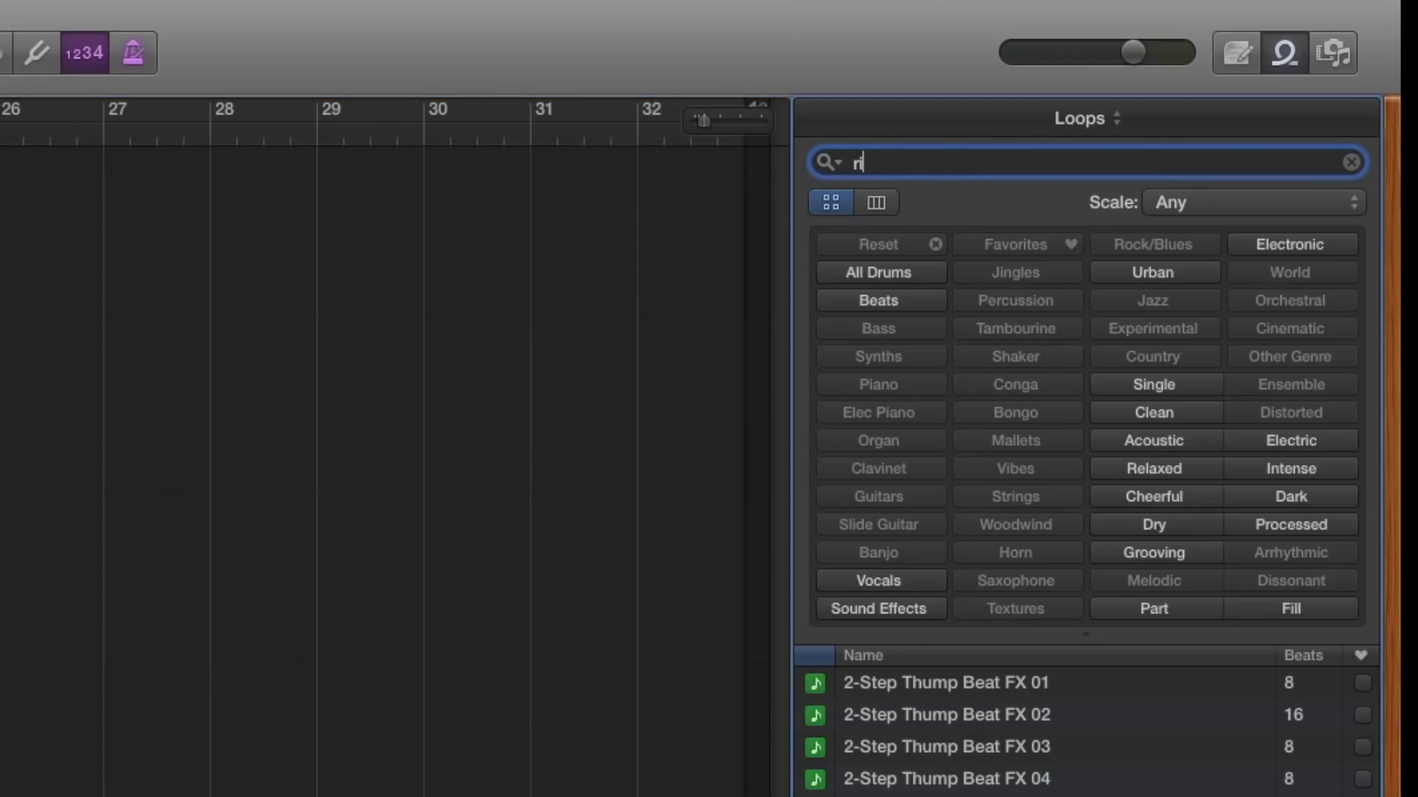
{"action": "type", "text": "sing synt"}
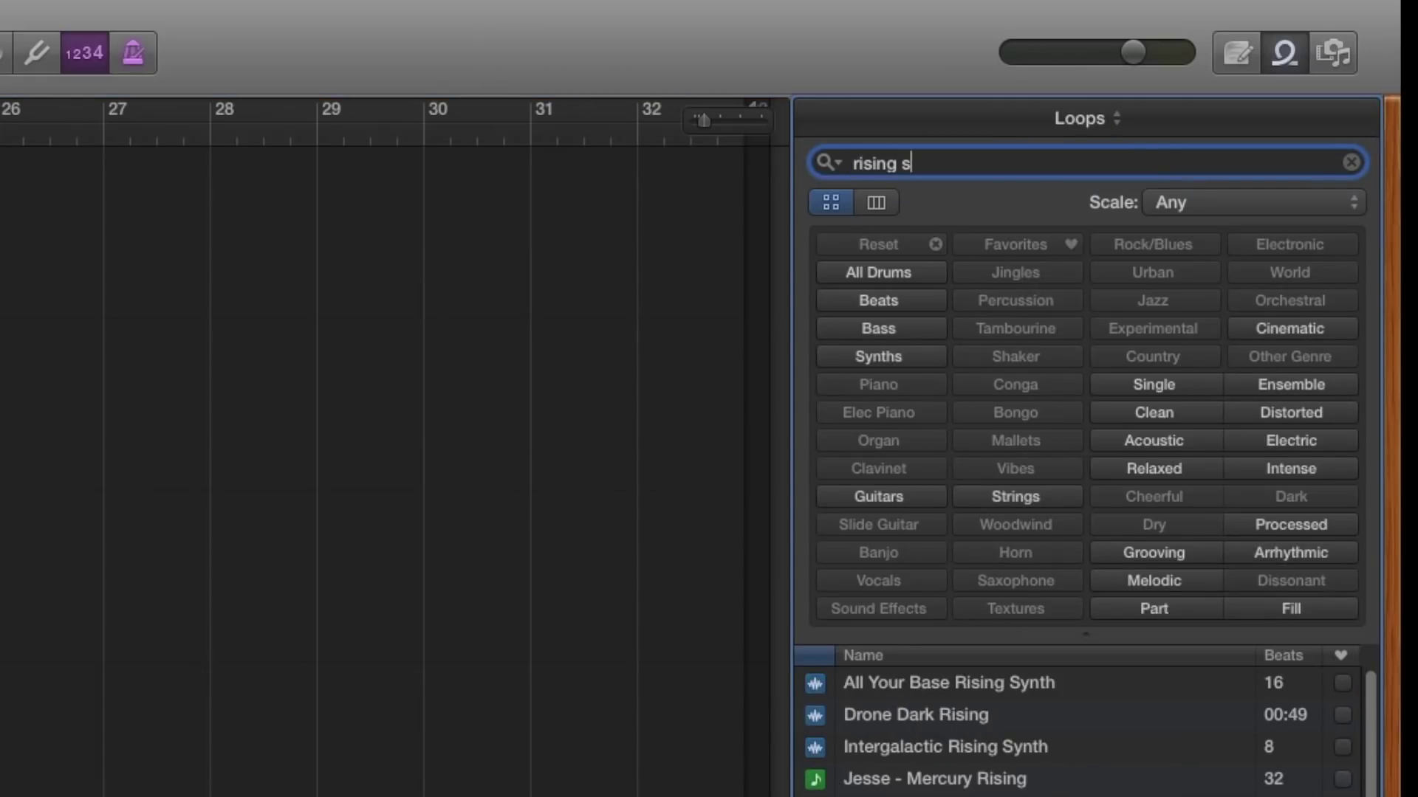
{"action": "type", "text": "h"}
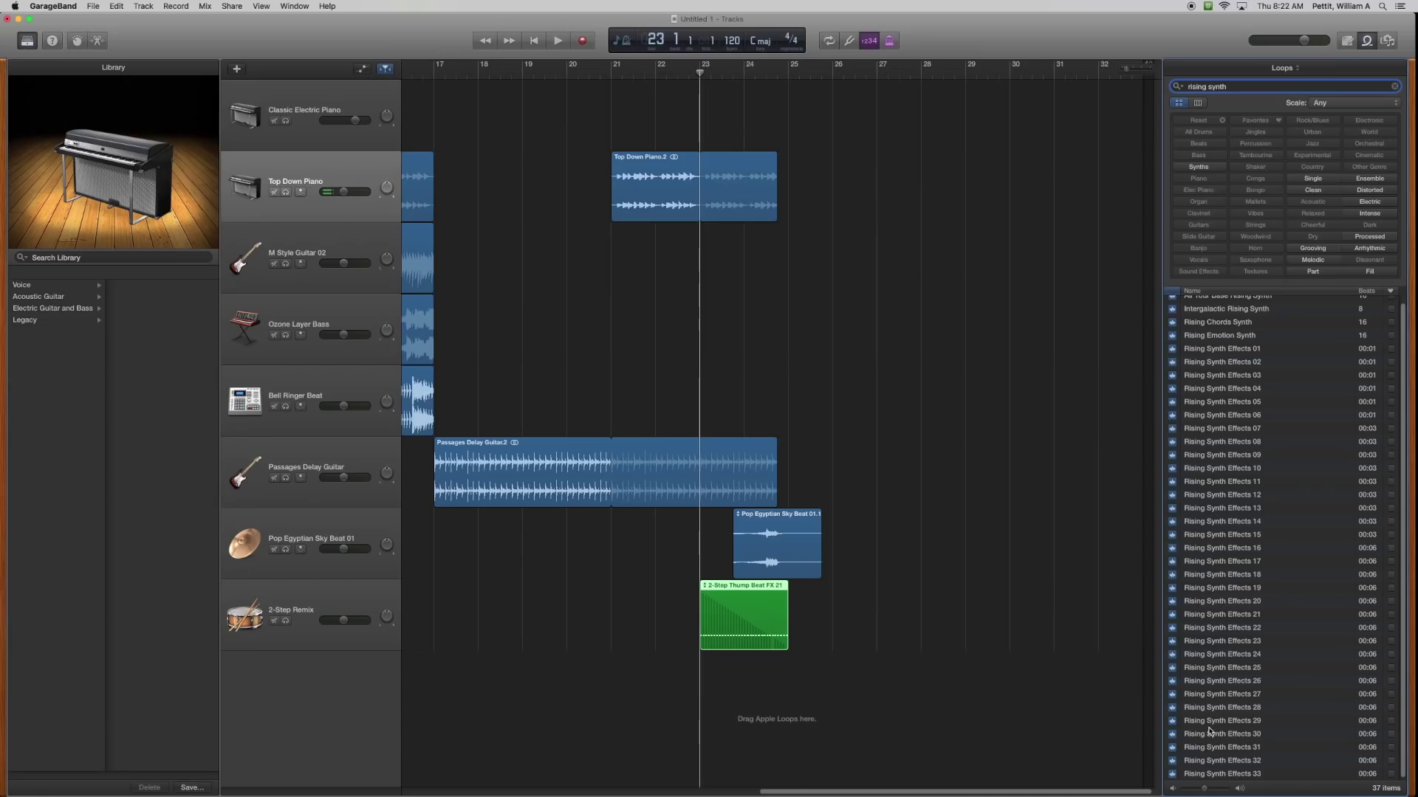
{"action": "left_click", "coordinate": [1208, 734]}
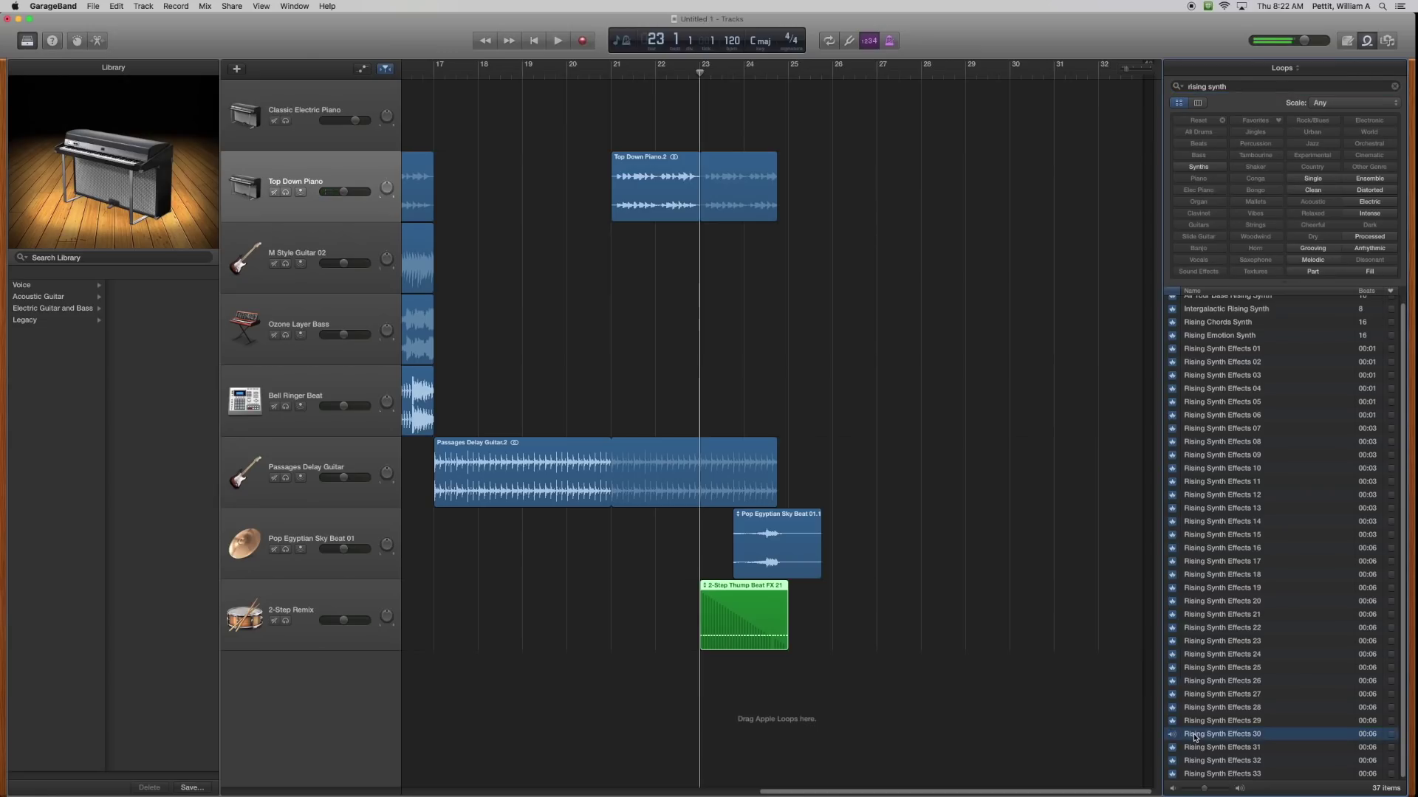
{"action": "key", "text": "space"}
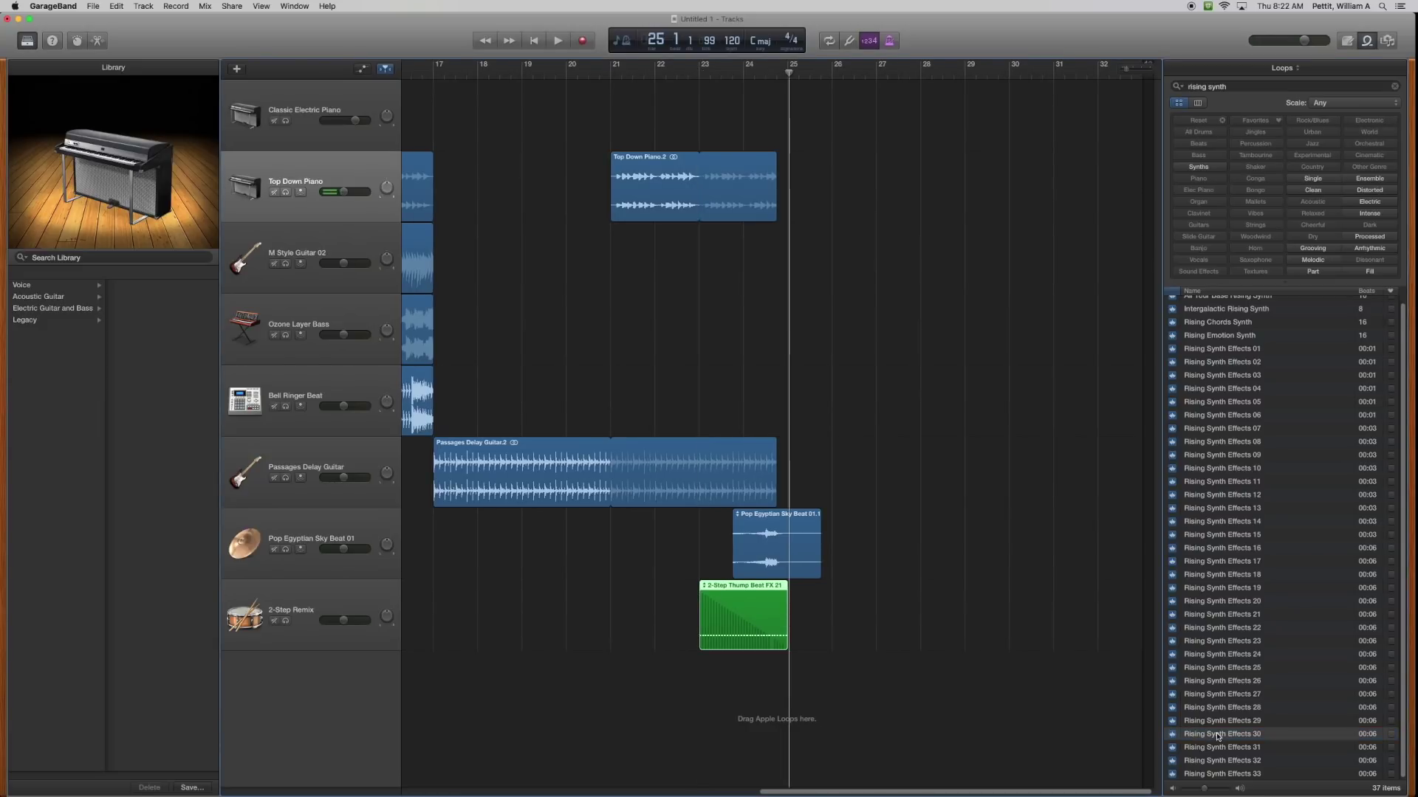
{"action": "left_click_drag", "start_coordinate": [1217, 737], "coordinate": [650, 670]}
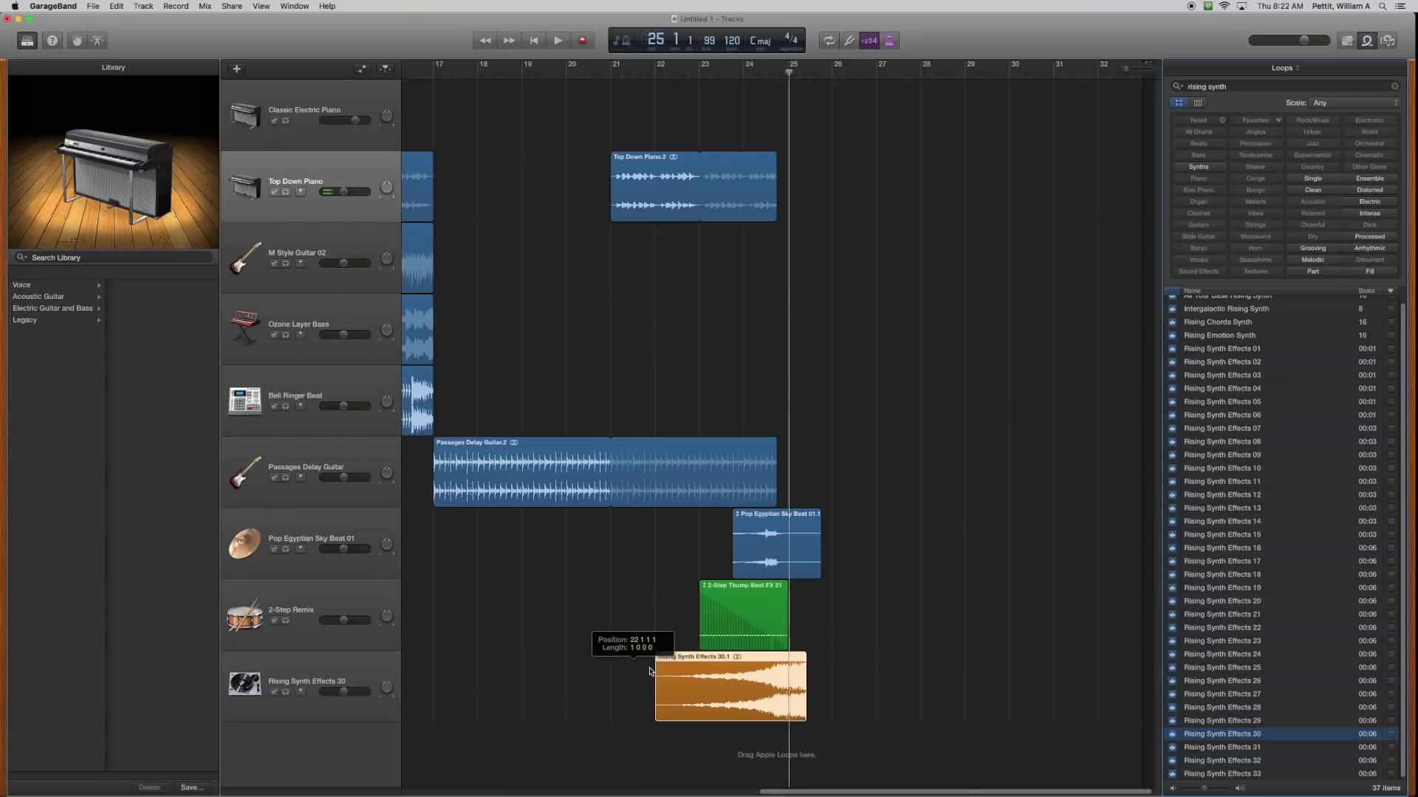
Step: Place the playhead at beat 3 of bar 21 and move the Rising Synth Effects 30 region to start there
{"action": "left_click", "coordinate": [645, 73]}
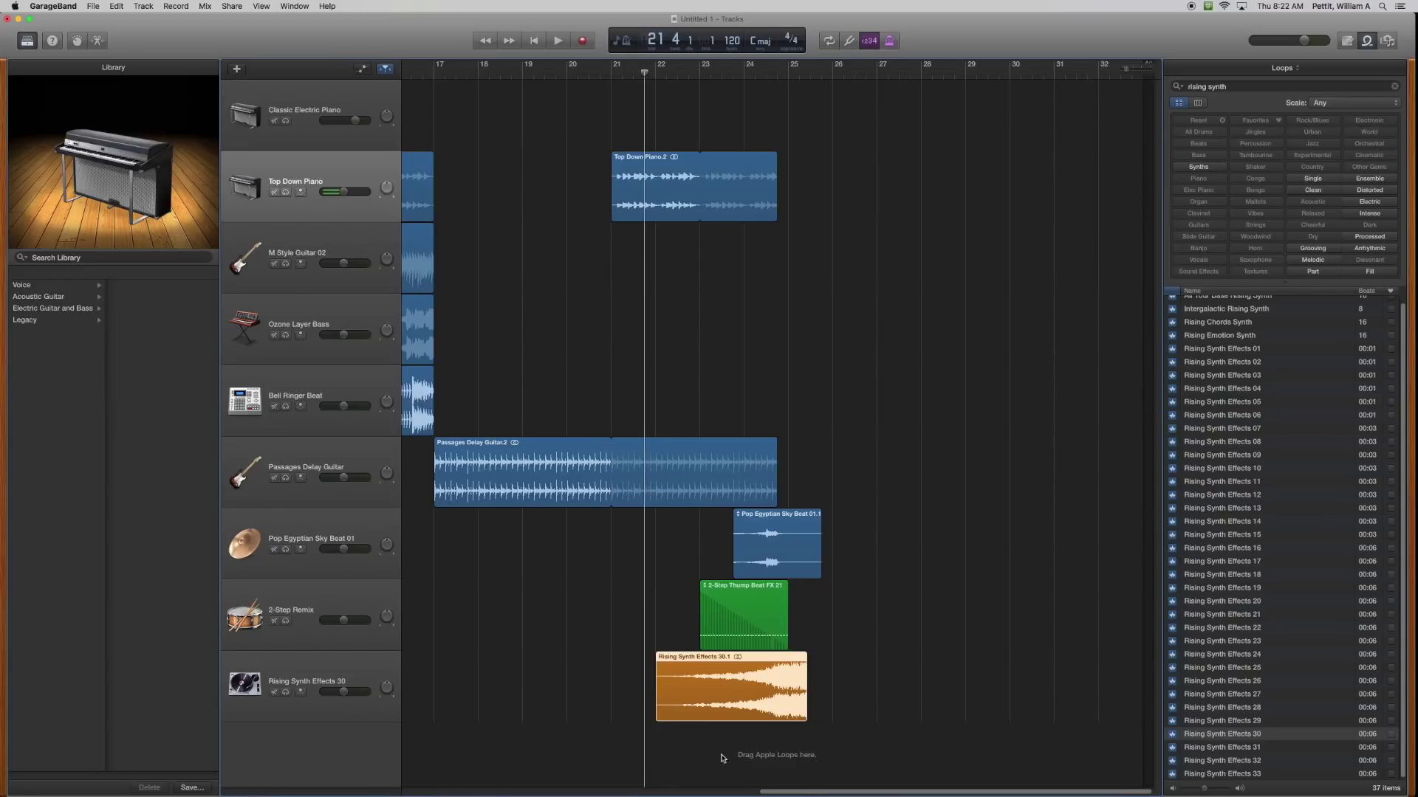
{"action": "left_click", "coordinate": [633, 73]}
{"action": "left_click_drag", "start_coordinate": [695, 651], "coordinate": [673, 652]}
Step: Play the song from just before bar 21 through the last regions to hear the added effects
{"action": "left_click", "coordinate": [601, 74]}
{"action": "key", "text": "space"}
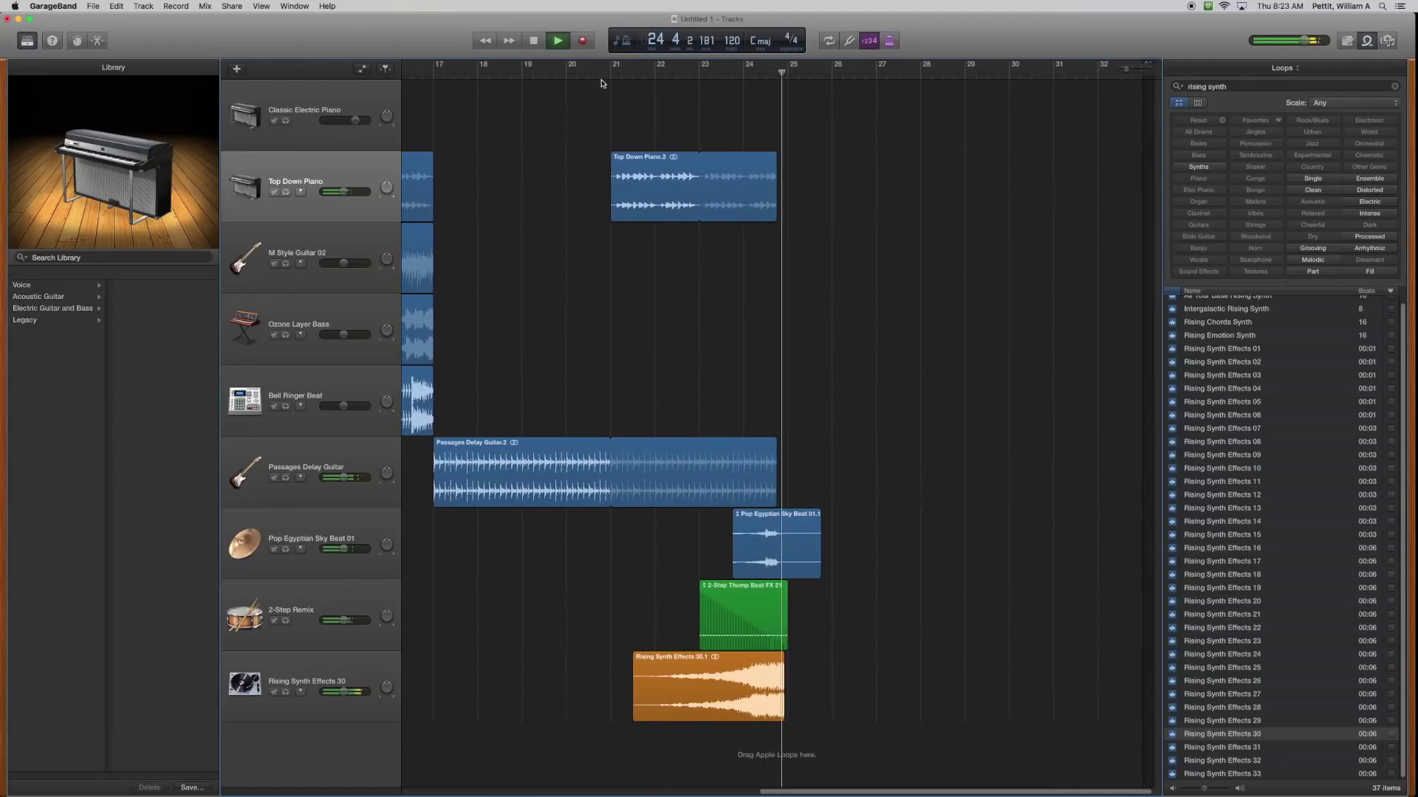
{"action": "key", "text": "space"}
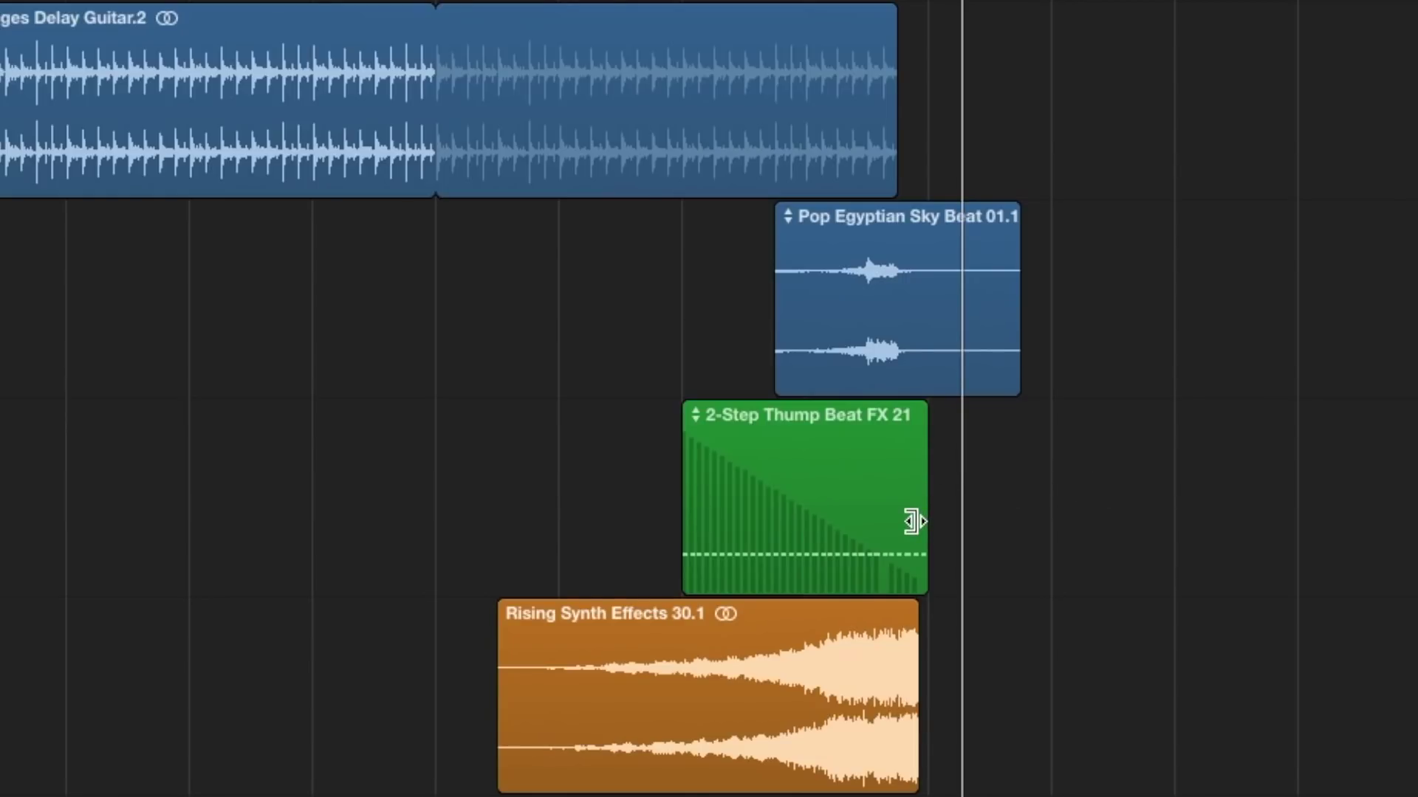
Step: Shorten the 2-Step Thump Beat FX 21 and Rising Synth Effects 30 regions to end level with the guitar region, and play the ending
{"action": "left_click_drag", "start_coordinate": [914, 522], "coordinate": [880, 522]}
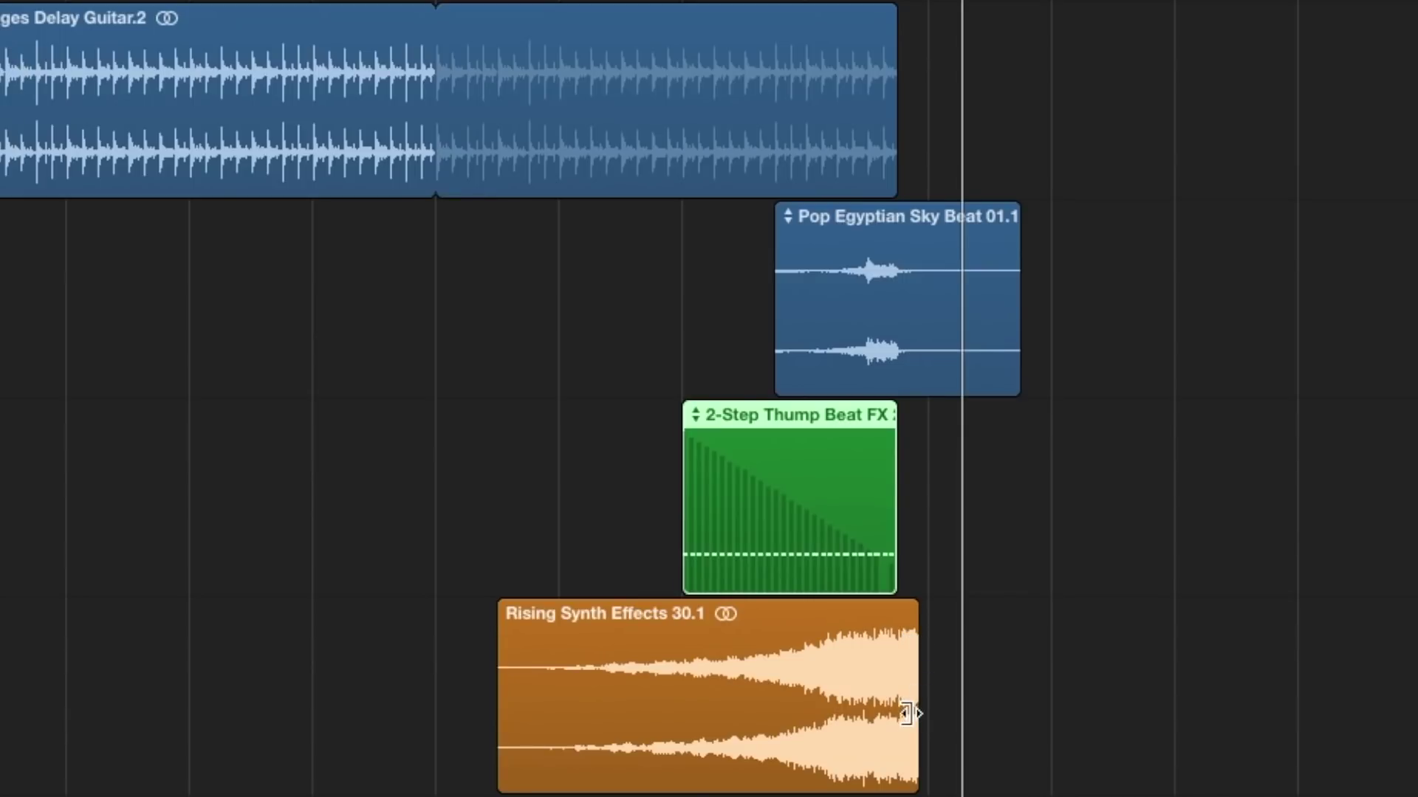
{"action": "left_click_drag", "start_coordinate": [909, 714], "coordinate": [897, 702]}
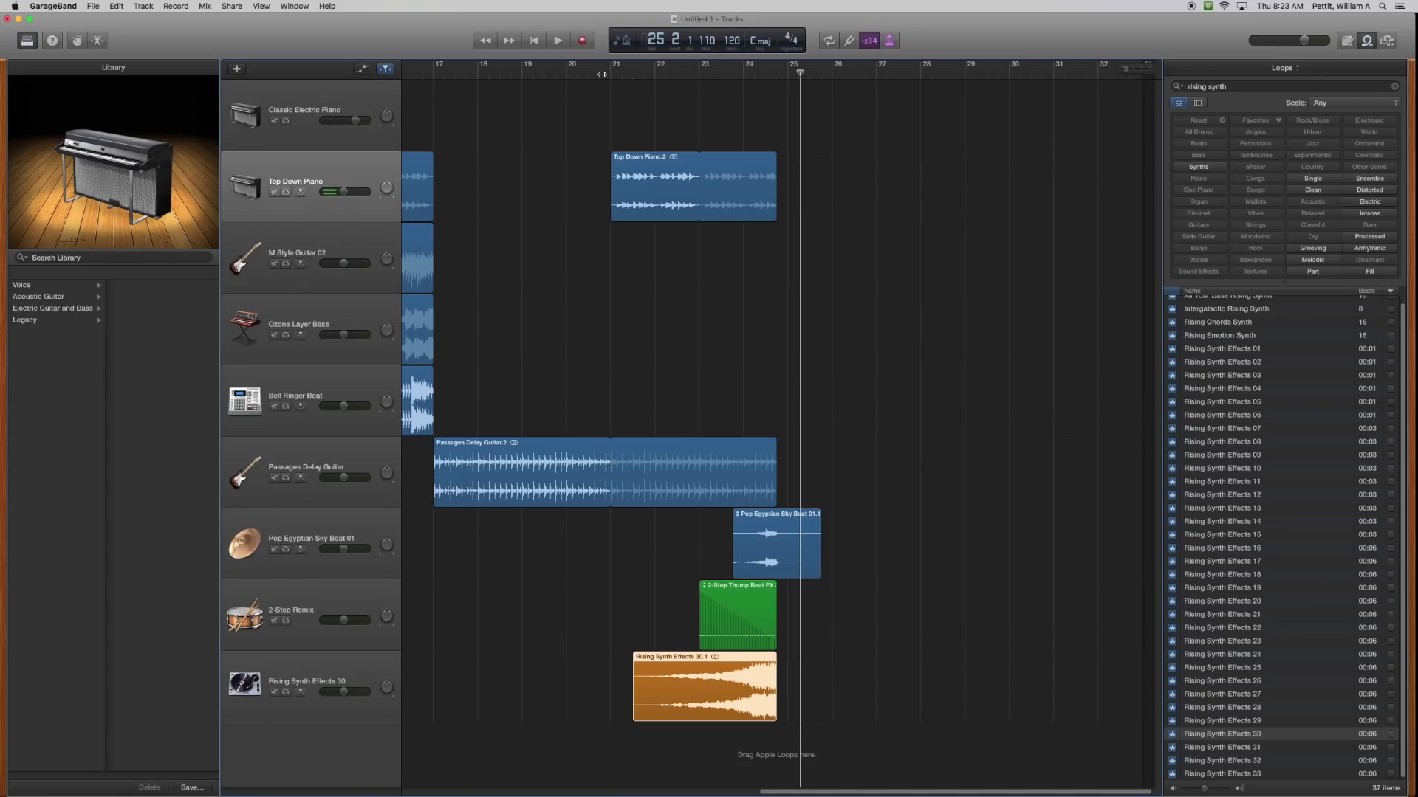
{"action": "left_click", "coordinate": [601, 68]}
{"action": "left_click", "coordinate": [556, 41]}
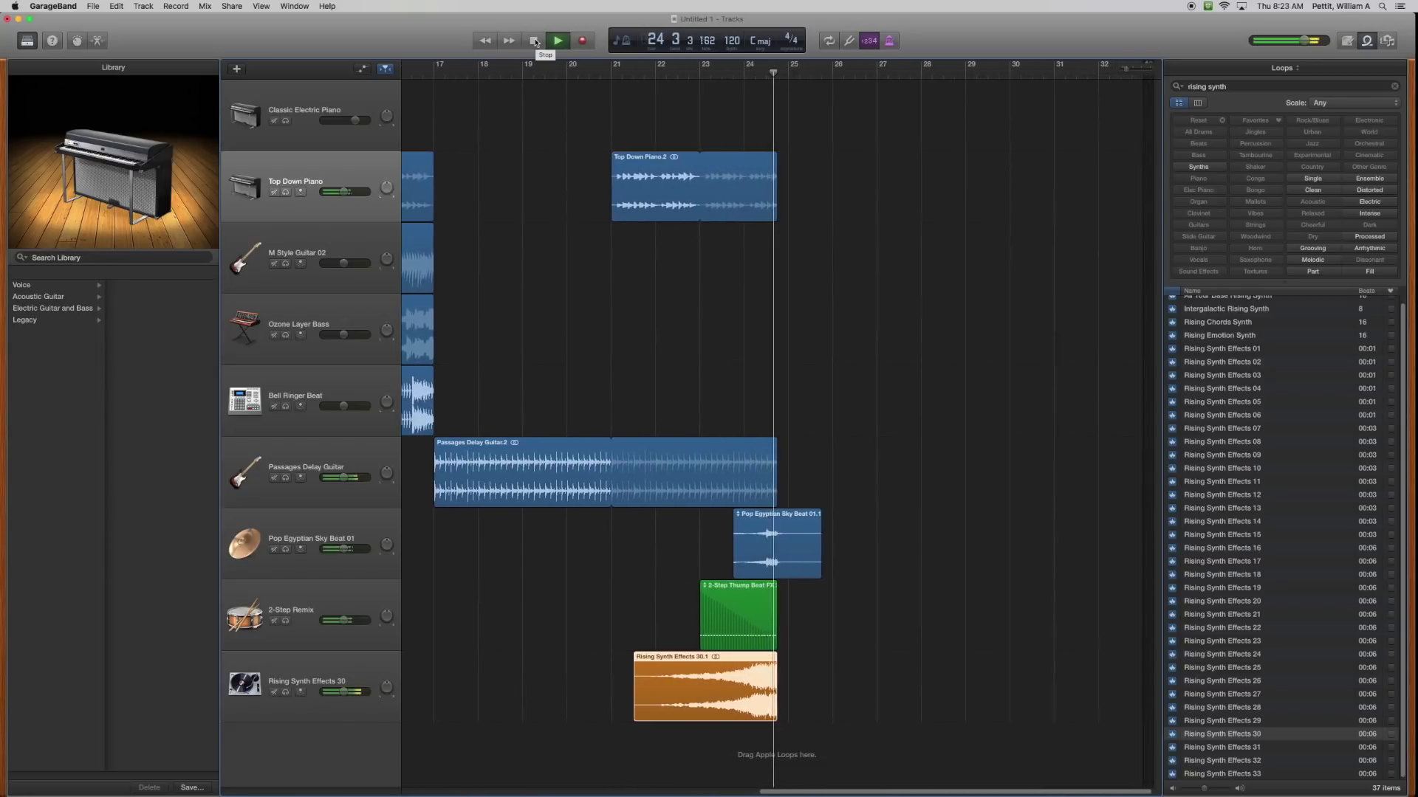
{"action": "left_click", "coordinate": [536, 41]}
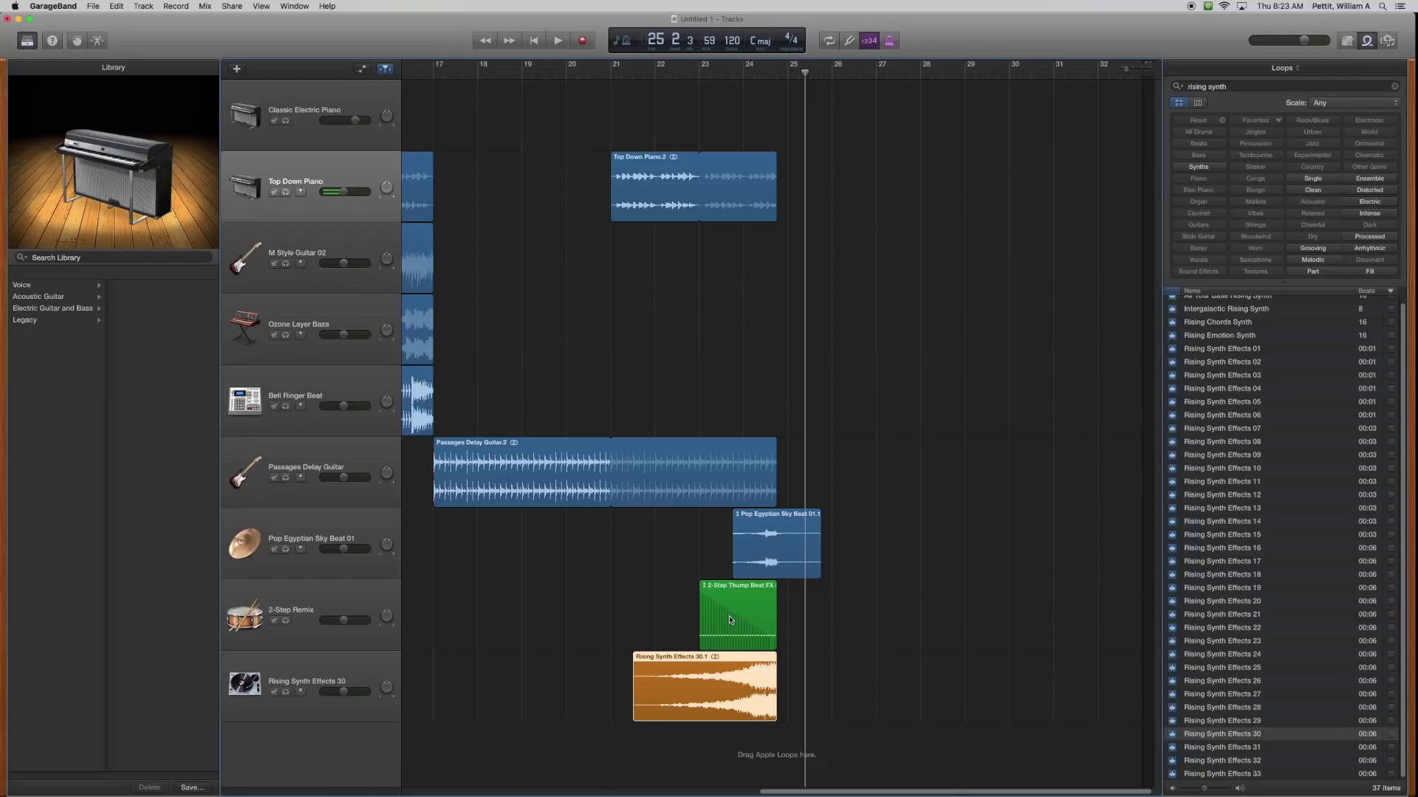
Step: Show automation and draw a volume rise on the 2-Step Remix track from the start to the end of its region
{"action": "left_click", "coordinate": [745, 604]}
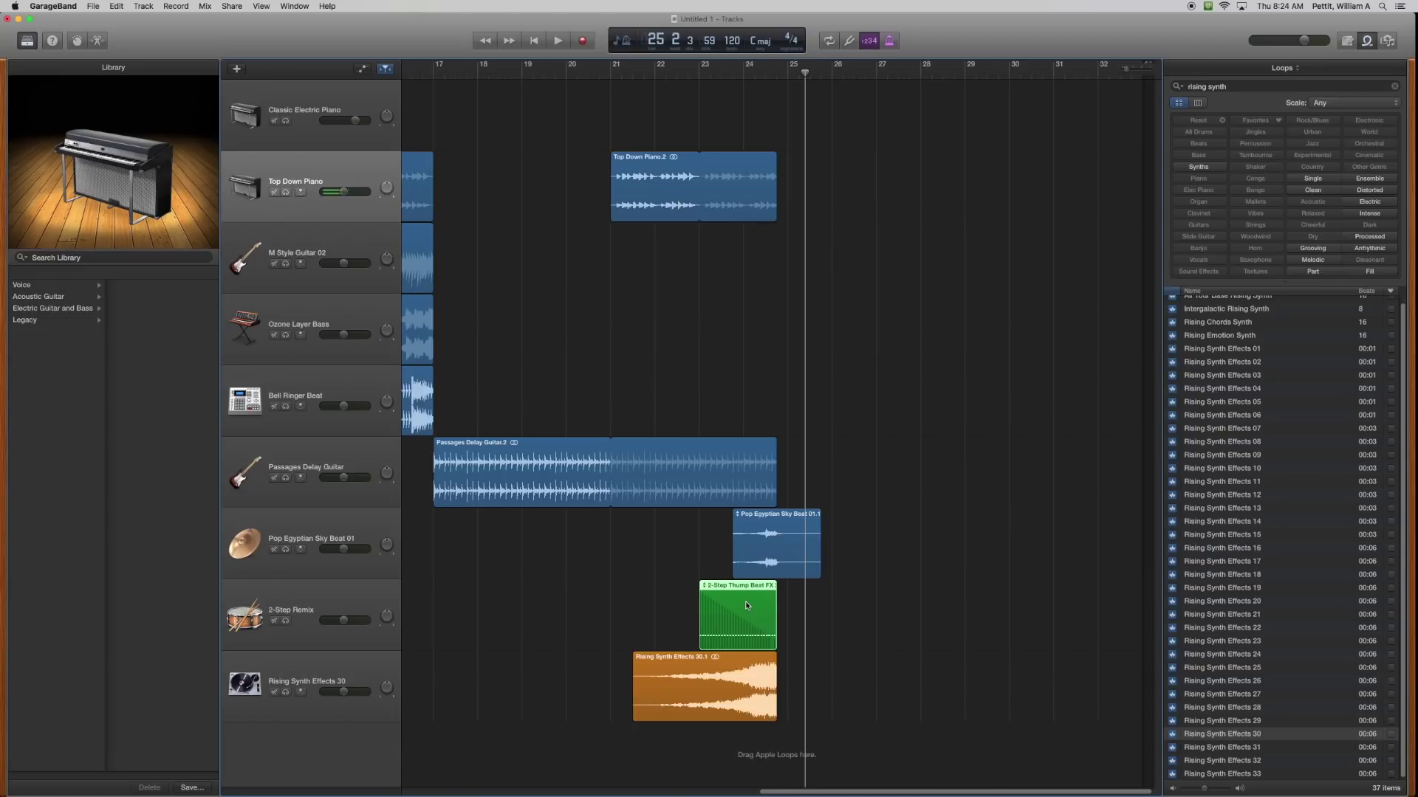
{"action": "key", "text": "a"}
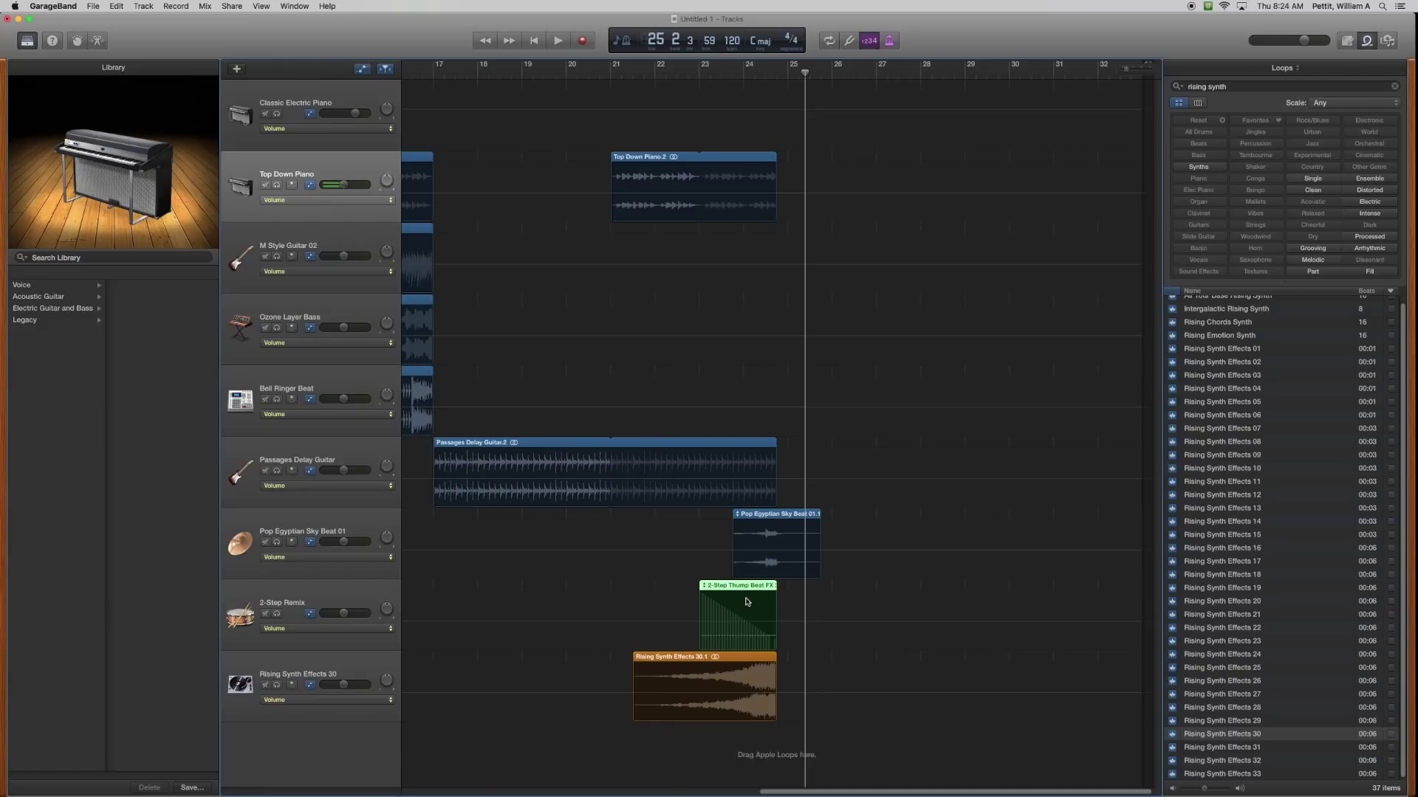
{"action": "left_click", "coordinate": [700, 626]}
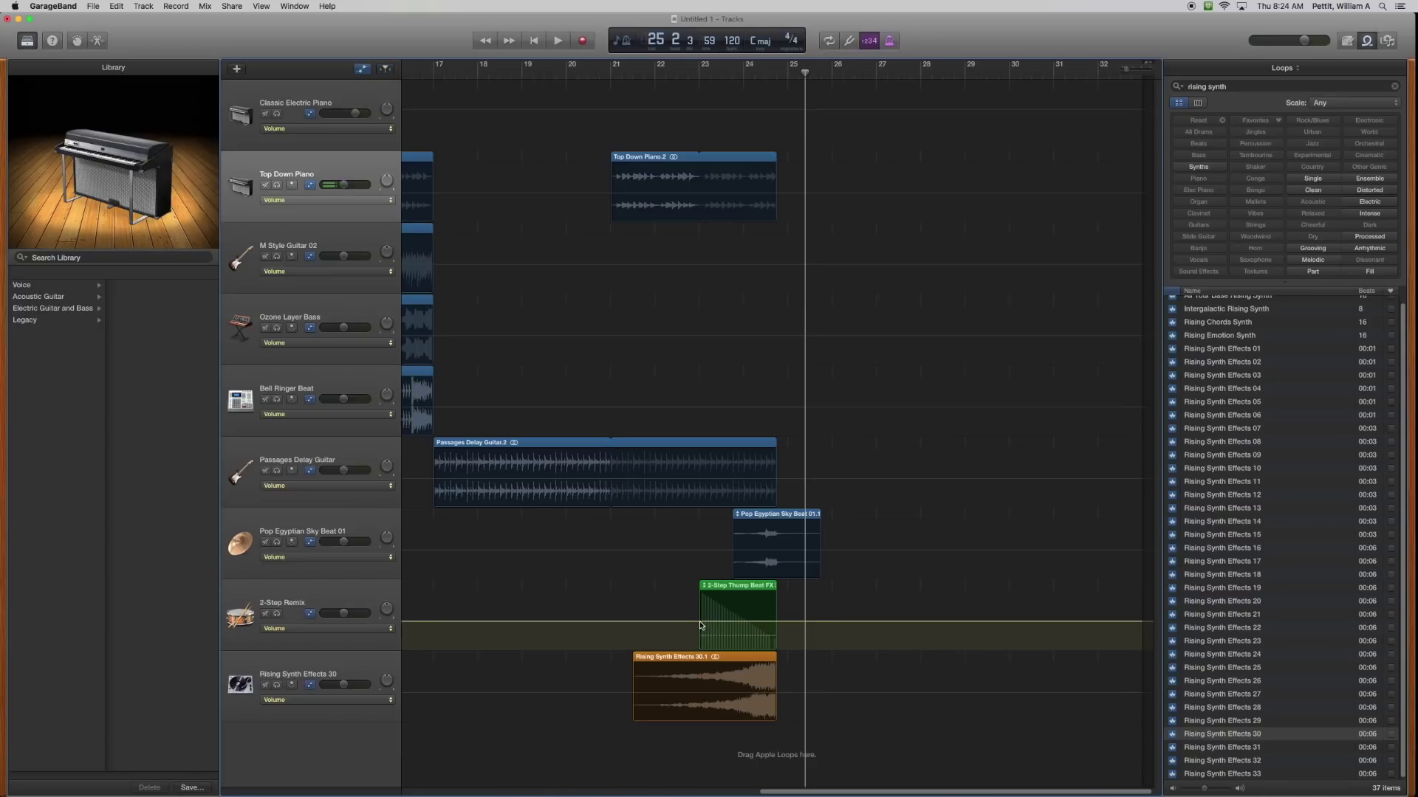
{"action": "left_click", "coordinate": [701, 623]}
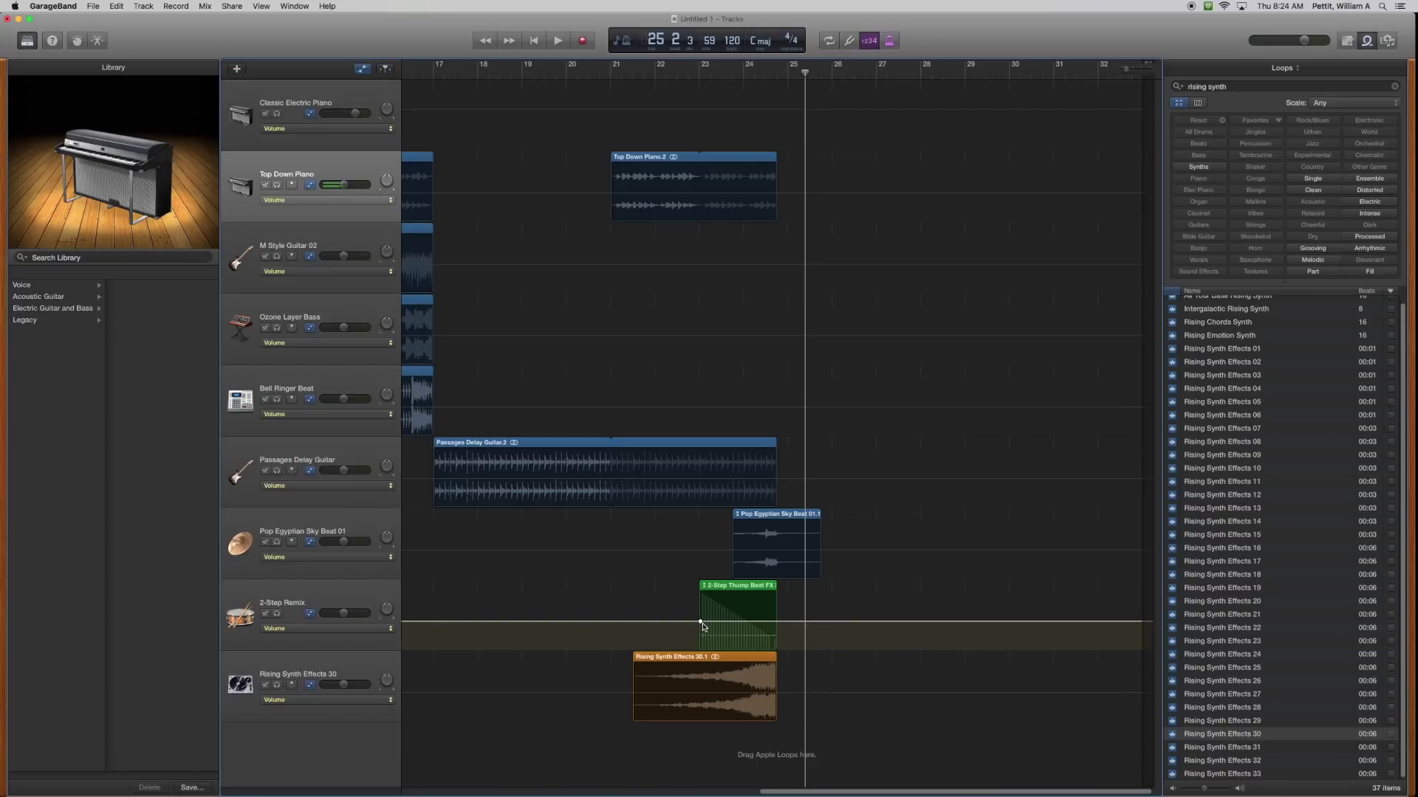
{"action": "left_click", "coordinate": [775, 622]}
{"action": "left_click_drag", "start_coordinate": [775, 621], "coordinate": [701, 626]}
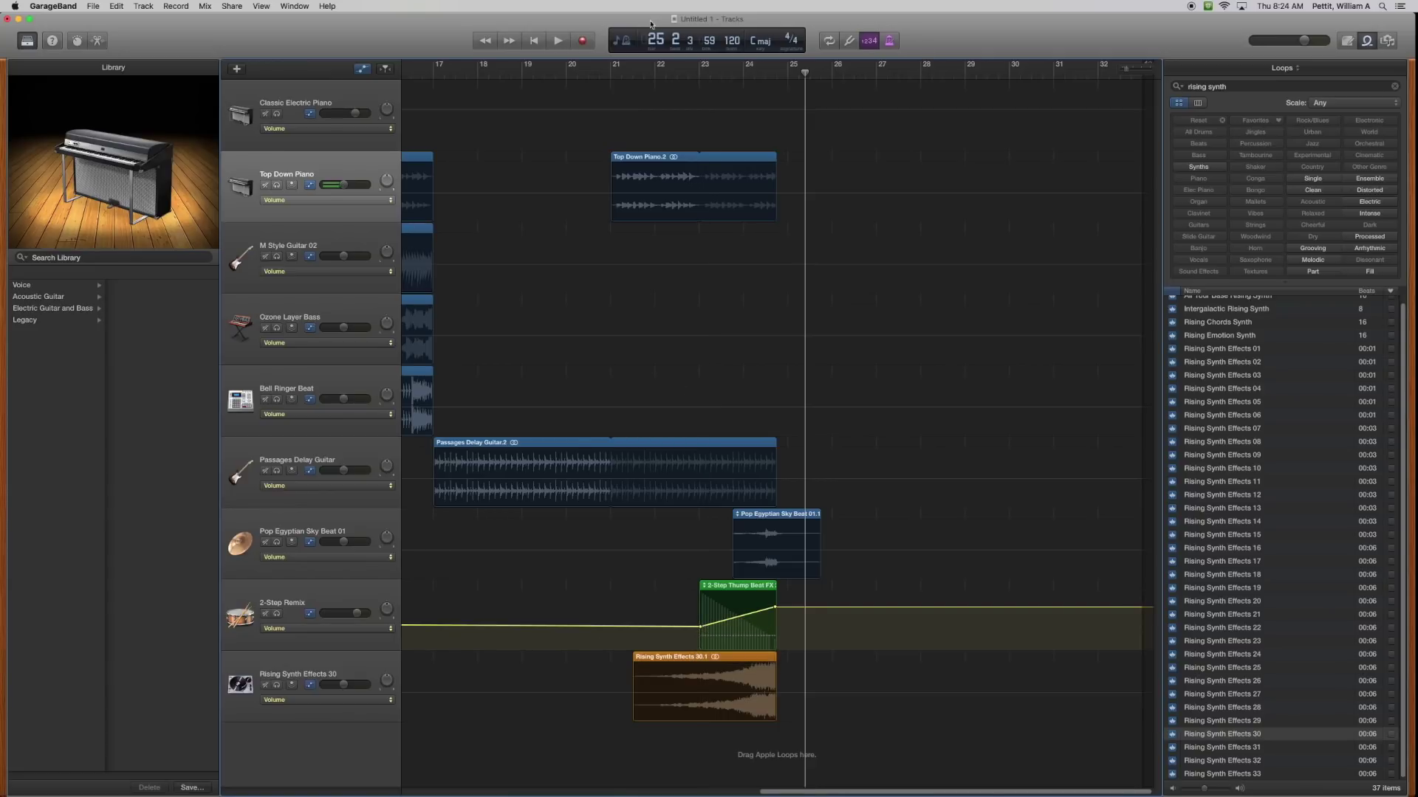
Step: Play the ending from just before bar 23 to check the 2-Step Remix volume rise
{"action": "left_click", "coordinate": [690, 74]}
{"action": "left_click", "coordinate": [561, 42]}
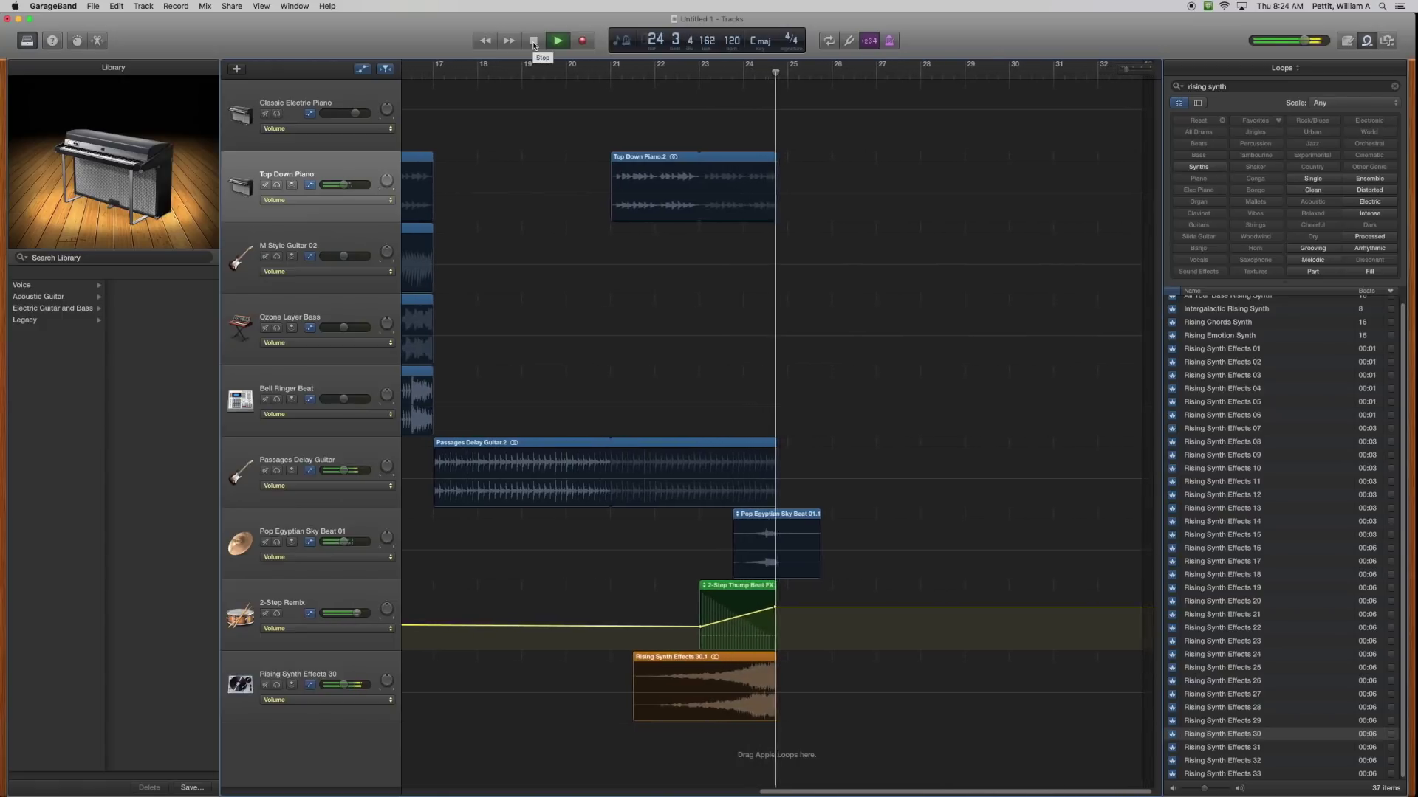
{"action": "left_click", "coordinate": [534, 41]}
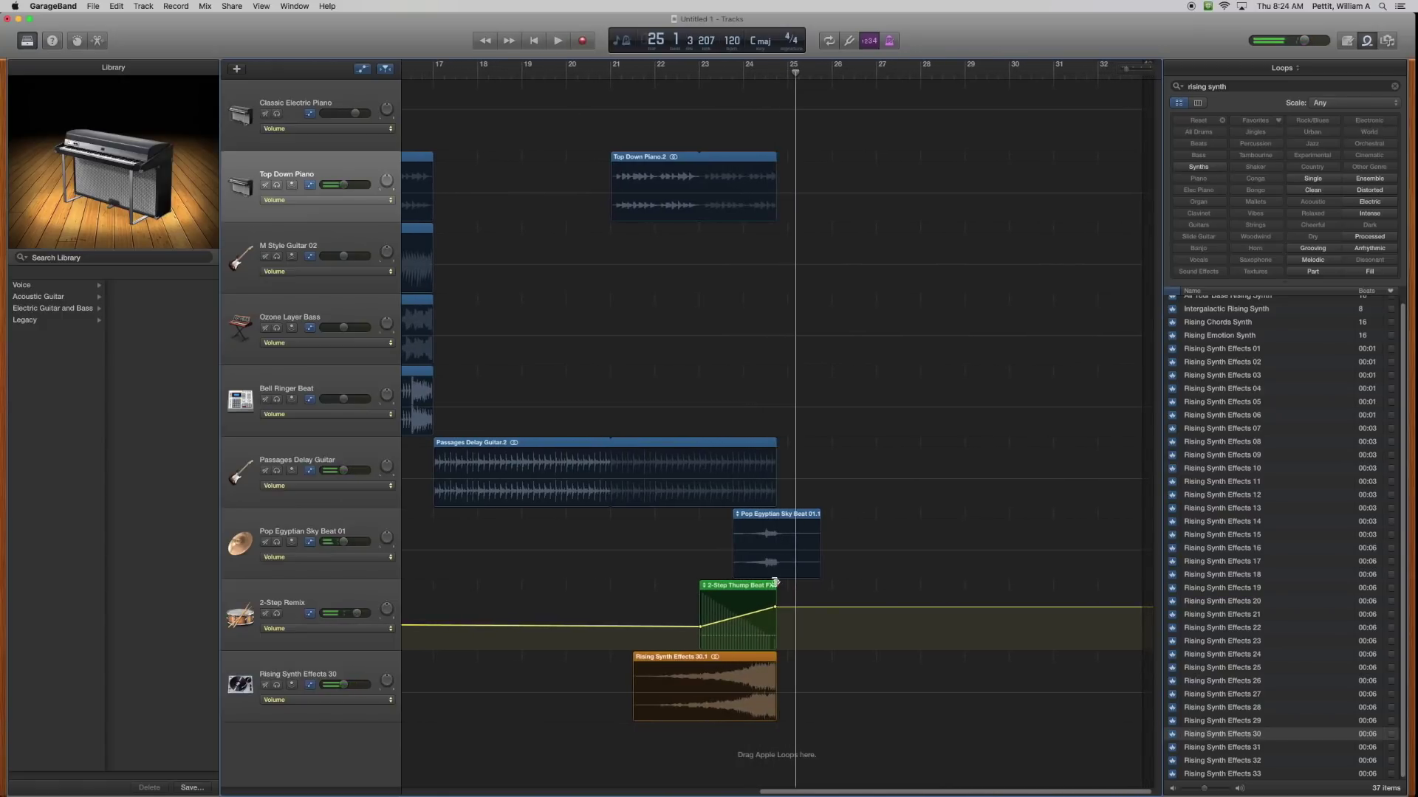
Step: Raise the Pop Egyptian Sky Beat 01 track's volume automation to about -3 dB, and play the ending from beat 3 of bar 22
{"action": "left_click", "coordinate": [770, 547]}
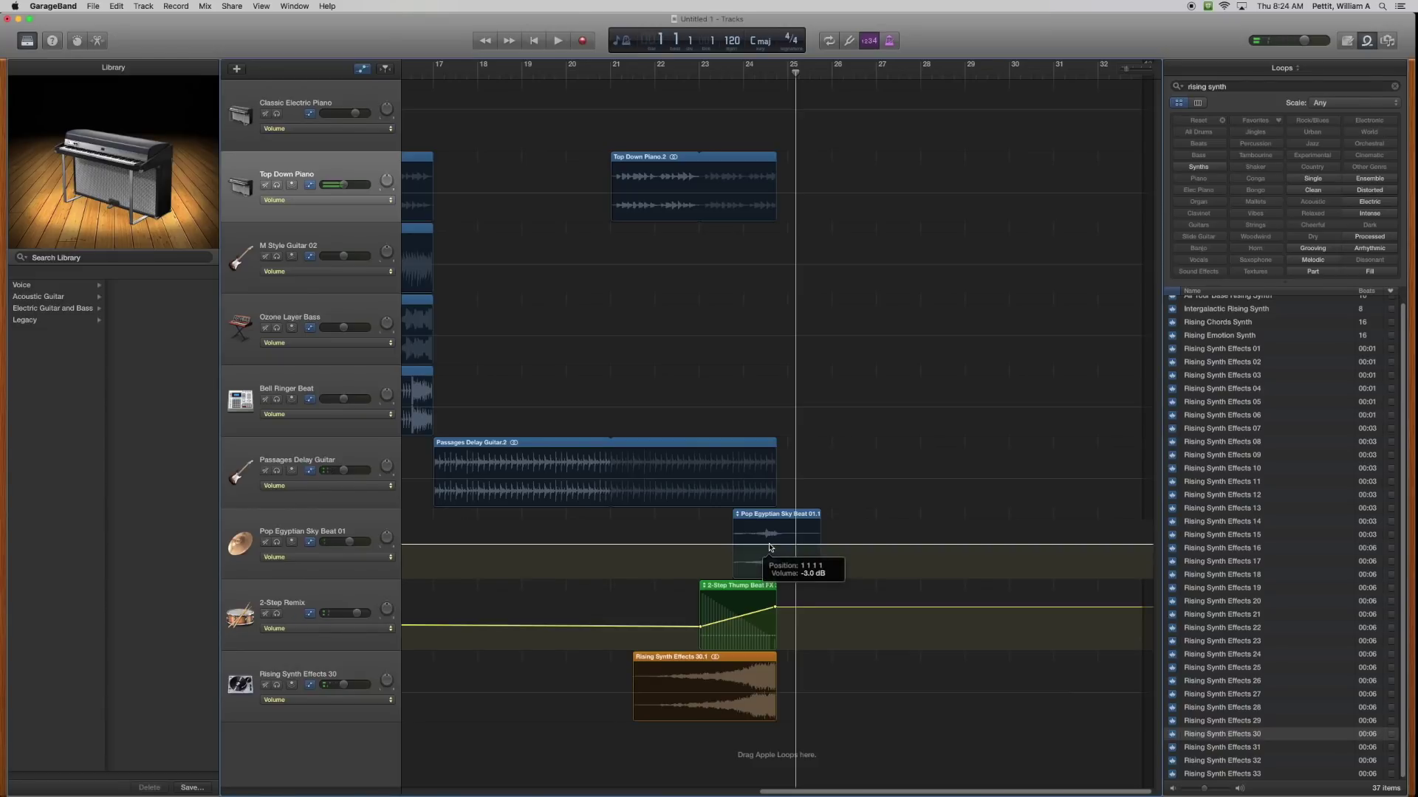
{"action": "left_click", "coordinate": [680, 73]}
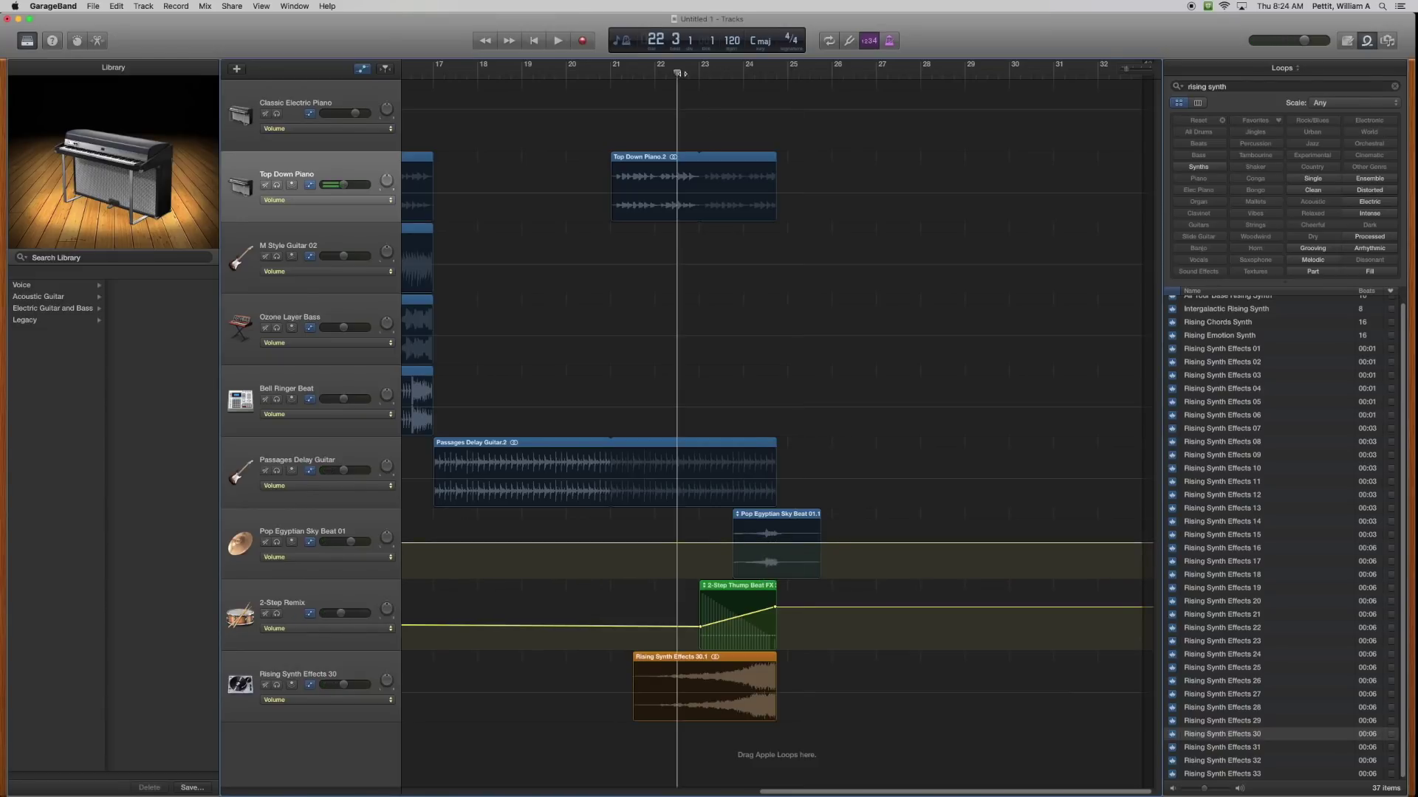
{"action": "left_click", "coordinate": [557, 42]}
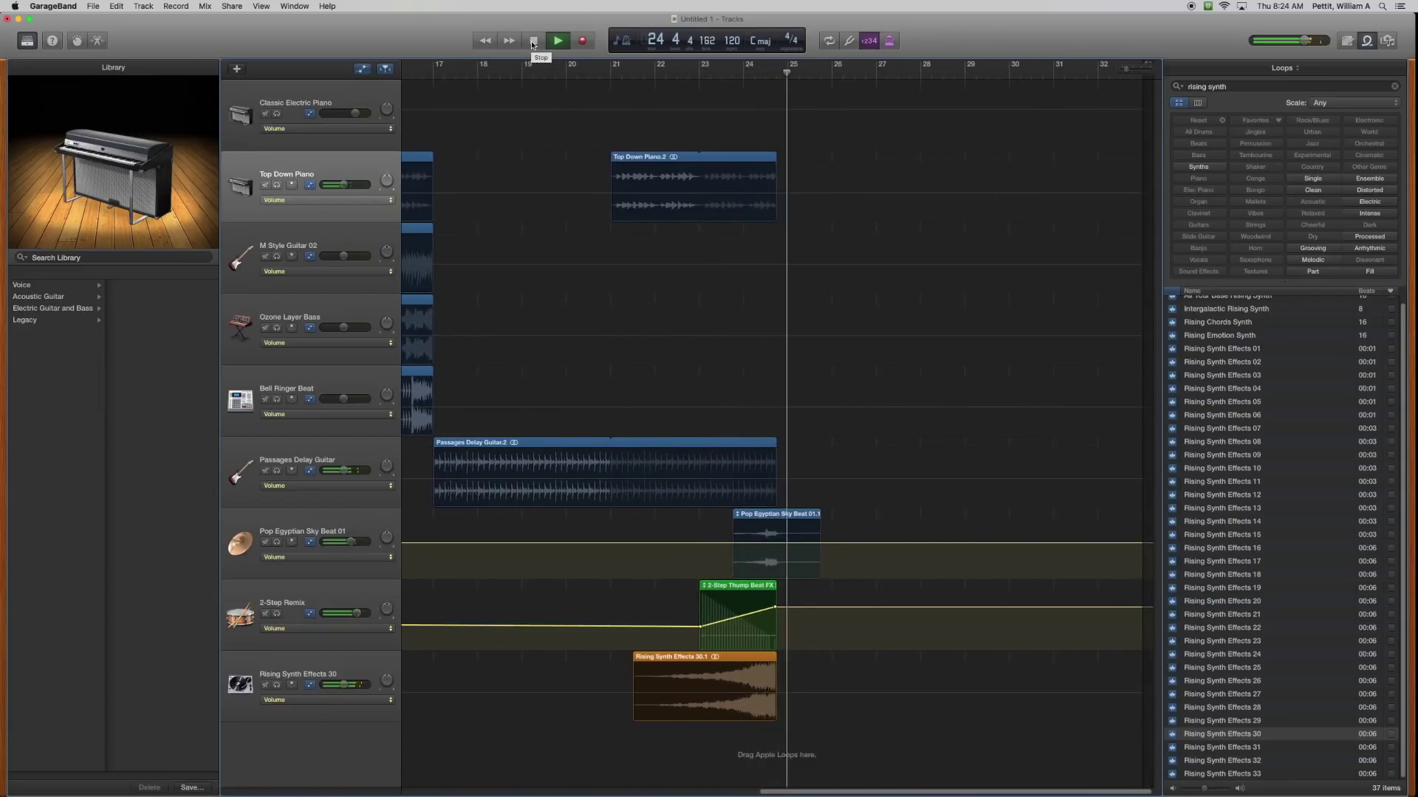
{"action": "left_click", "coordinate": [532, 42]}
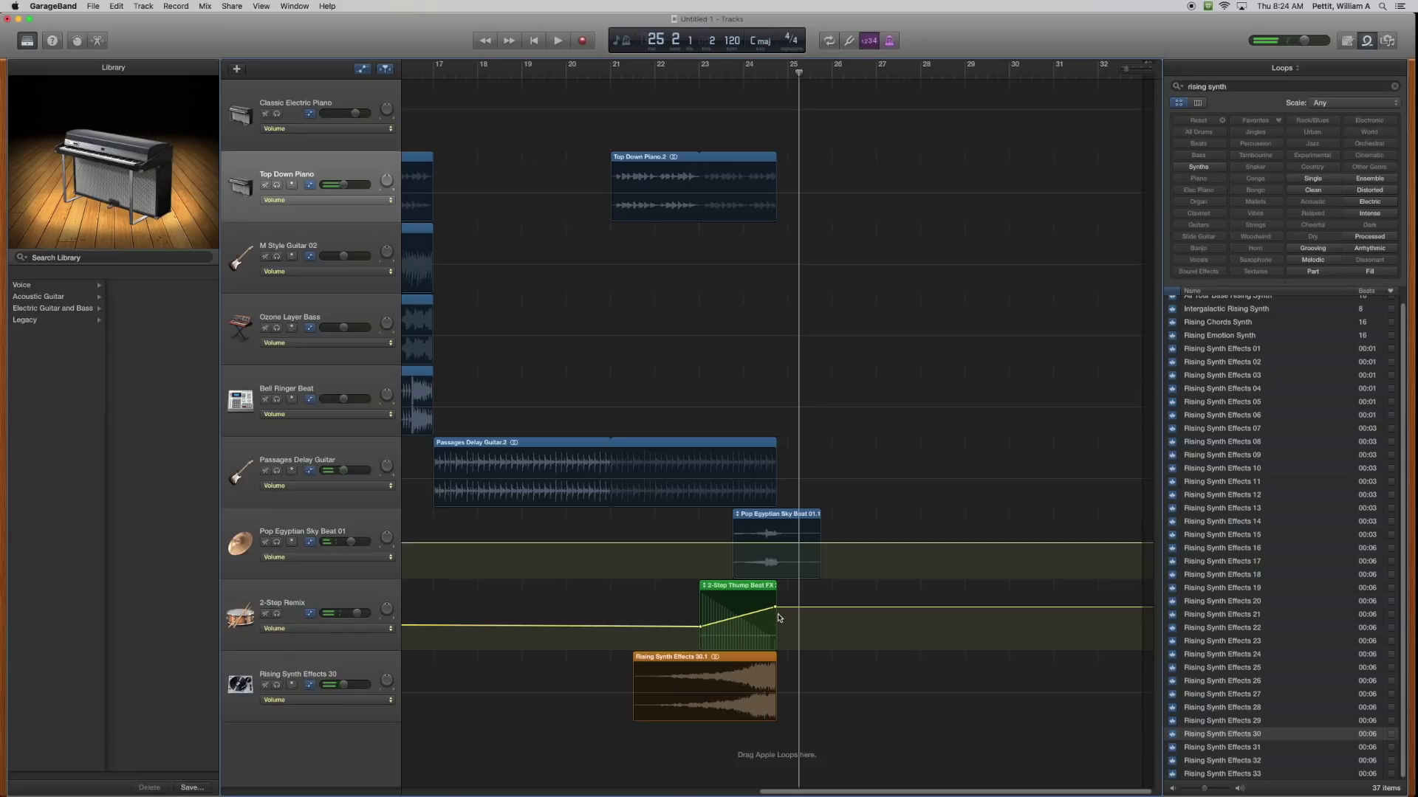
Step: Lower the end point of the 2-Step Remix volume rise slightly and hide the track automation
{"action": "left_click_drag", "start_coordinate": [775, 607], "coordinate": [775, 613]}
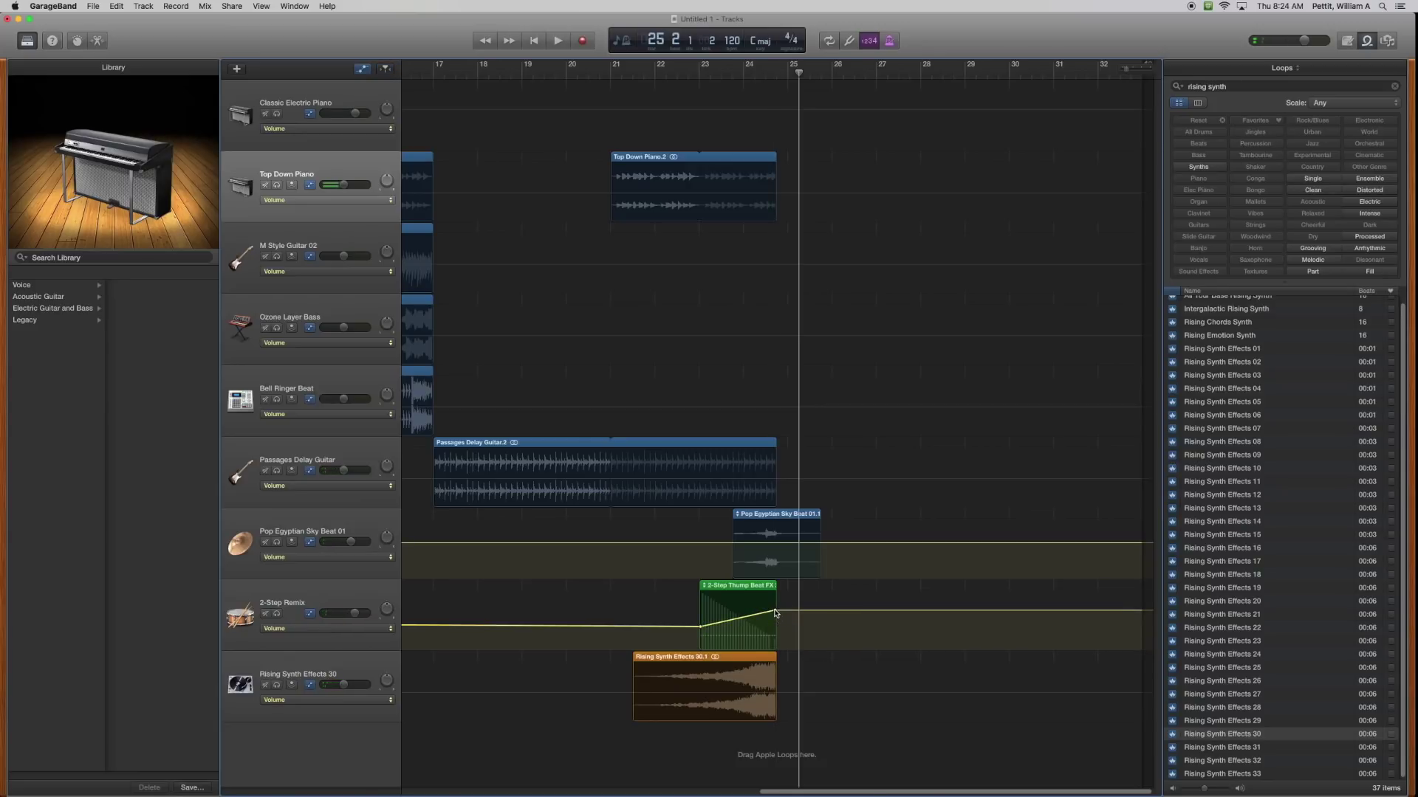
{"action": "key", "text": "a"}
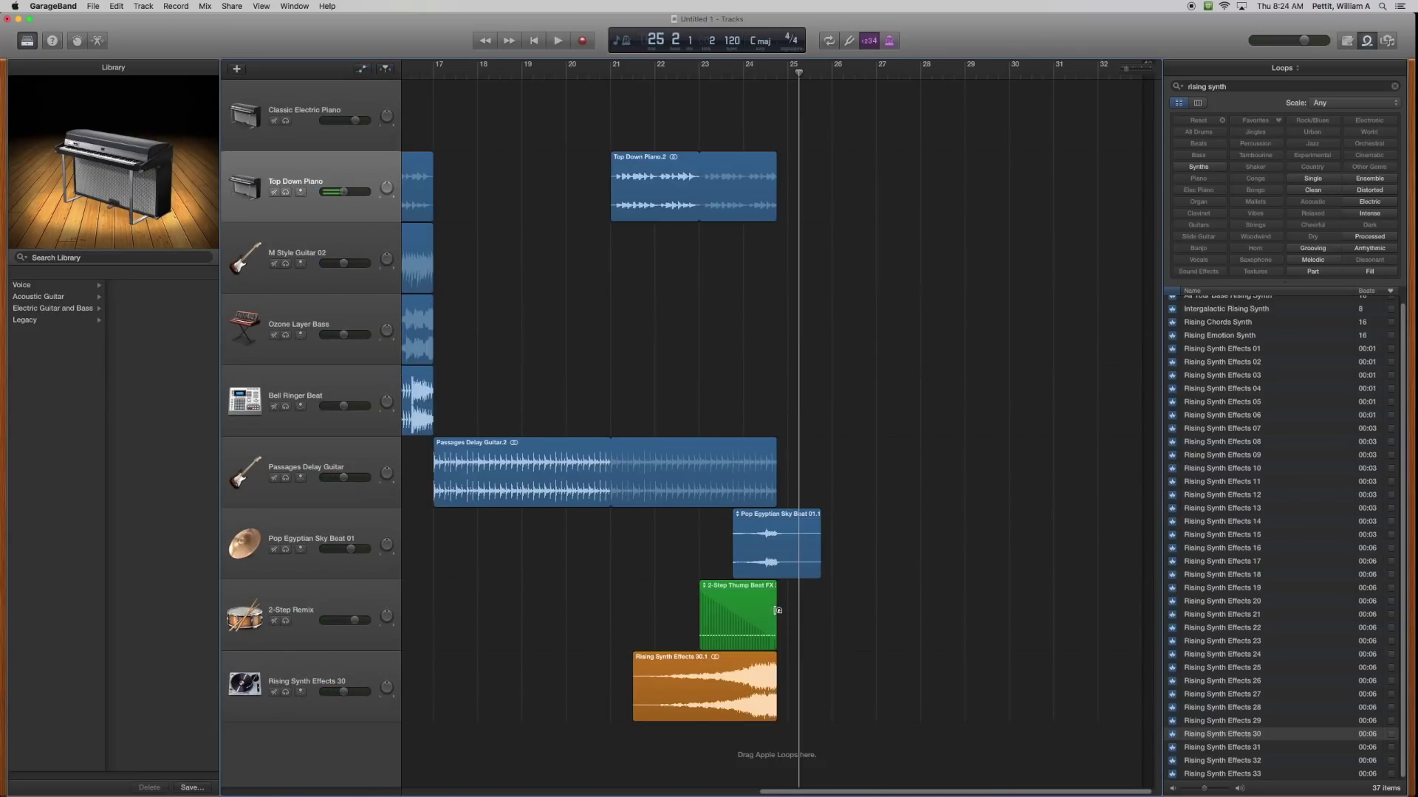
Step: Place the playhead at bar 25, play the cymbal's tail from there, and return the playhead to bar 25
{"action": "scroll", "coordinate": [798, 521], "scroll_direction": "left", "scroll_amount": 5}
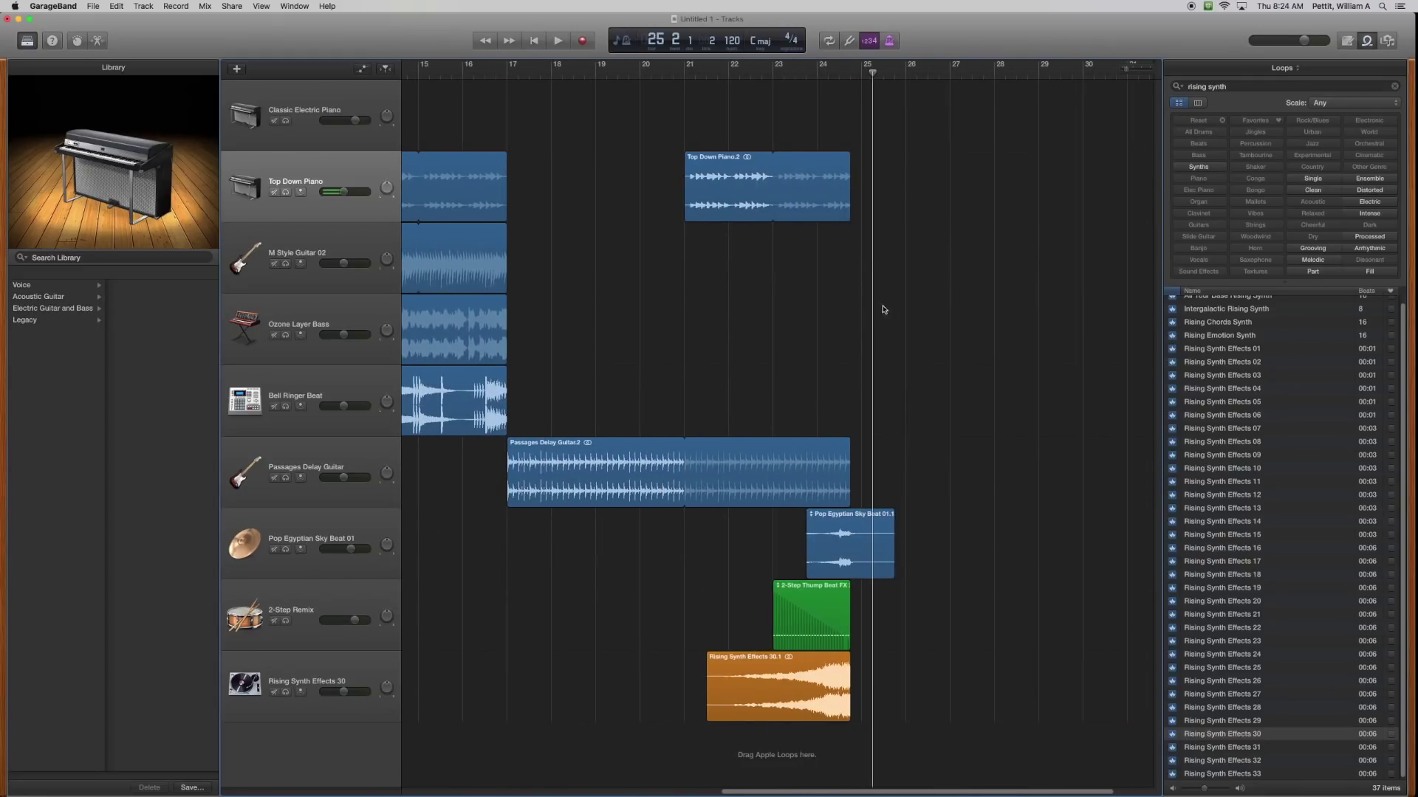
{"action": "left_click", "coordinate": [862, 76]}
{"action": "key", "text": "space"}
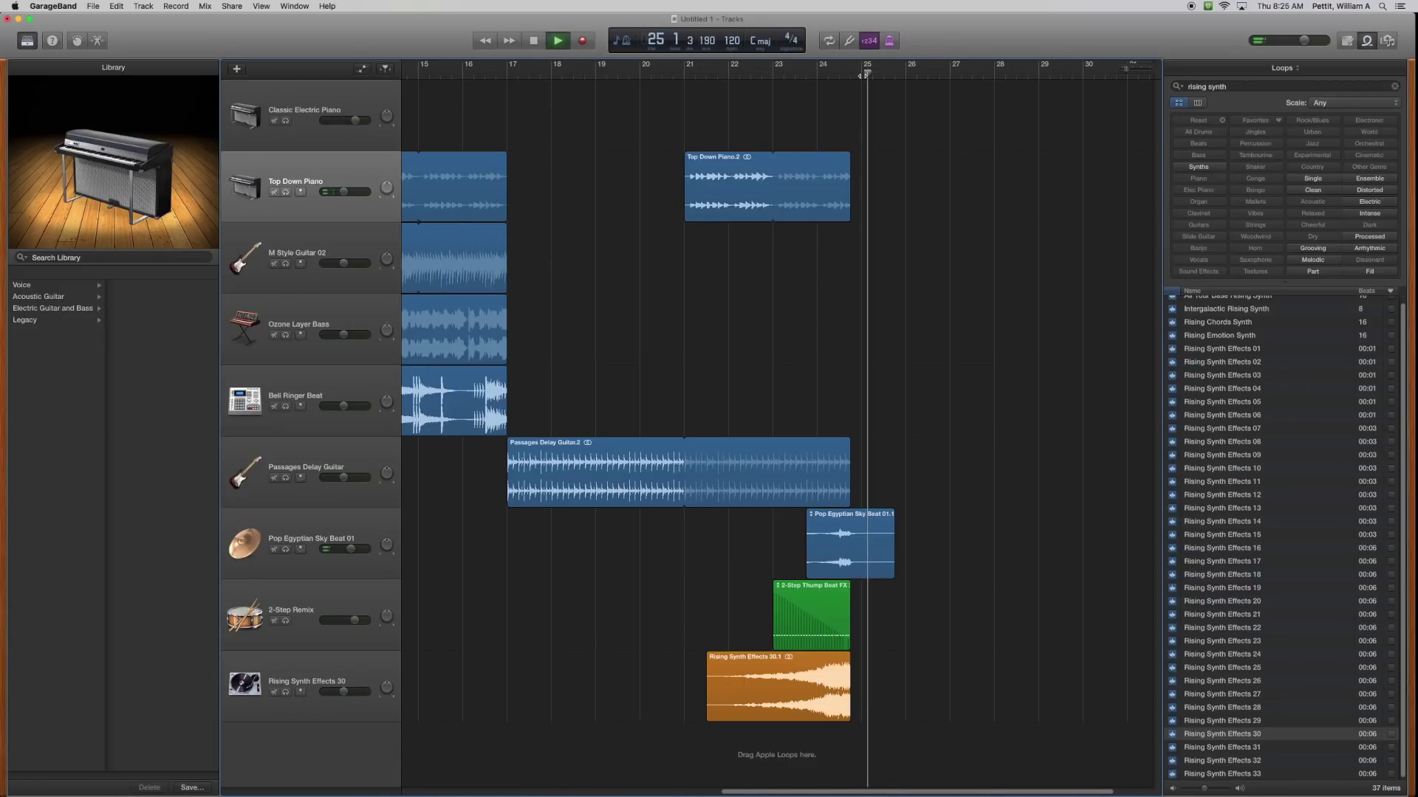
{"action": "key", "text": "space"}
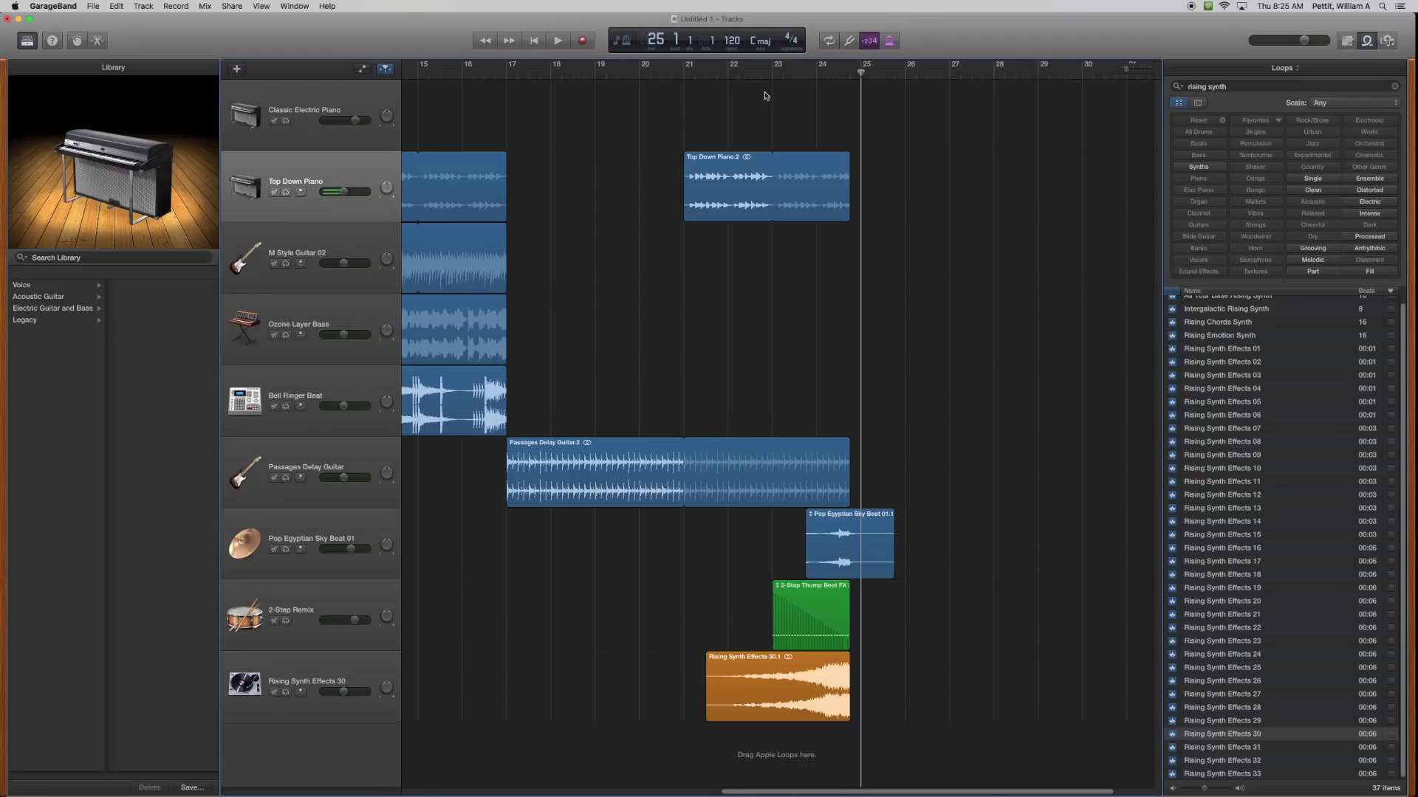
Step: Select all the regions on the Top Down Piano track, starting from the first one at bar 1
{"action": "scroll", "coordinate": [588, 190], "scroll_direction": "left", "scroll_amount": 10}
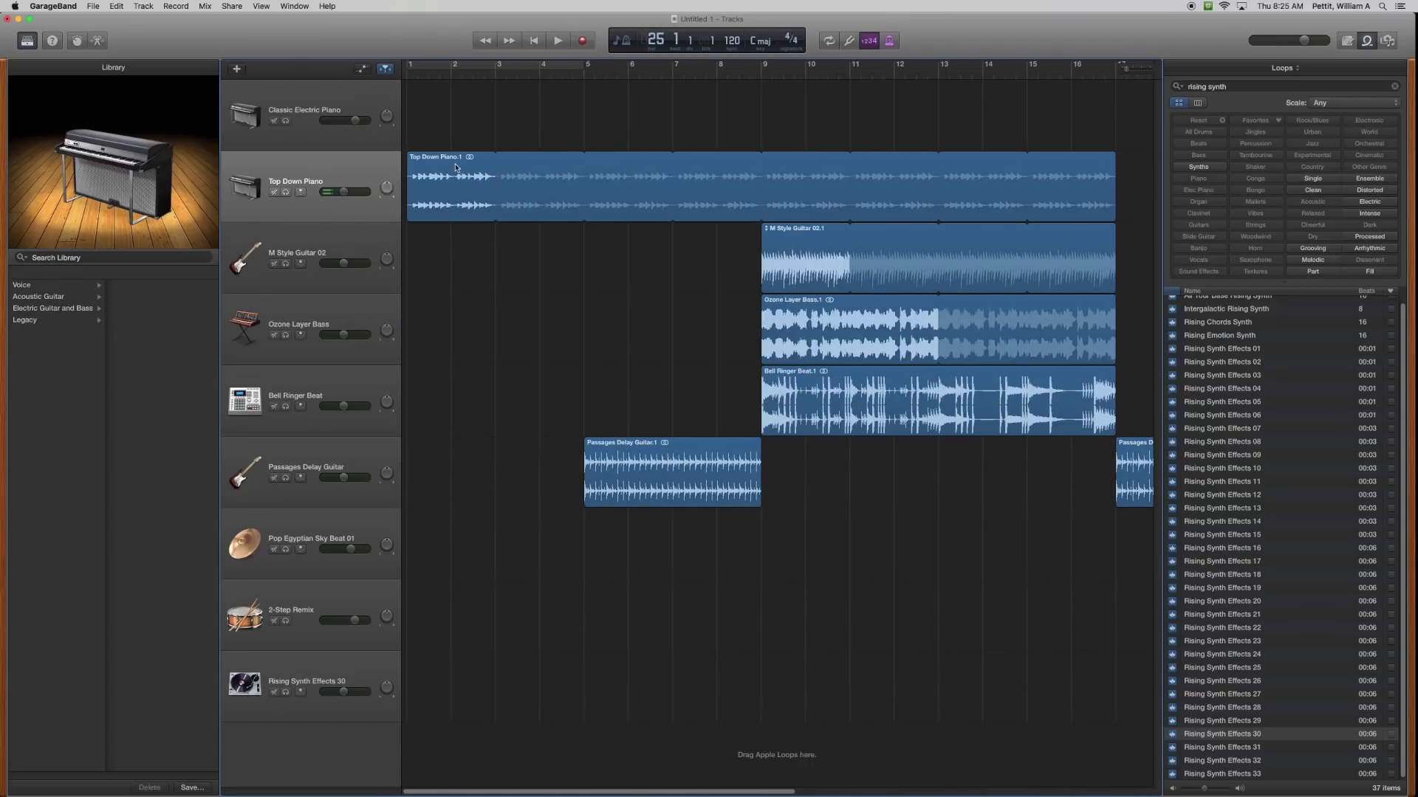
{"action": "left_click", "coordinate": [453, 166]}
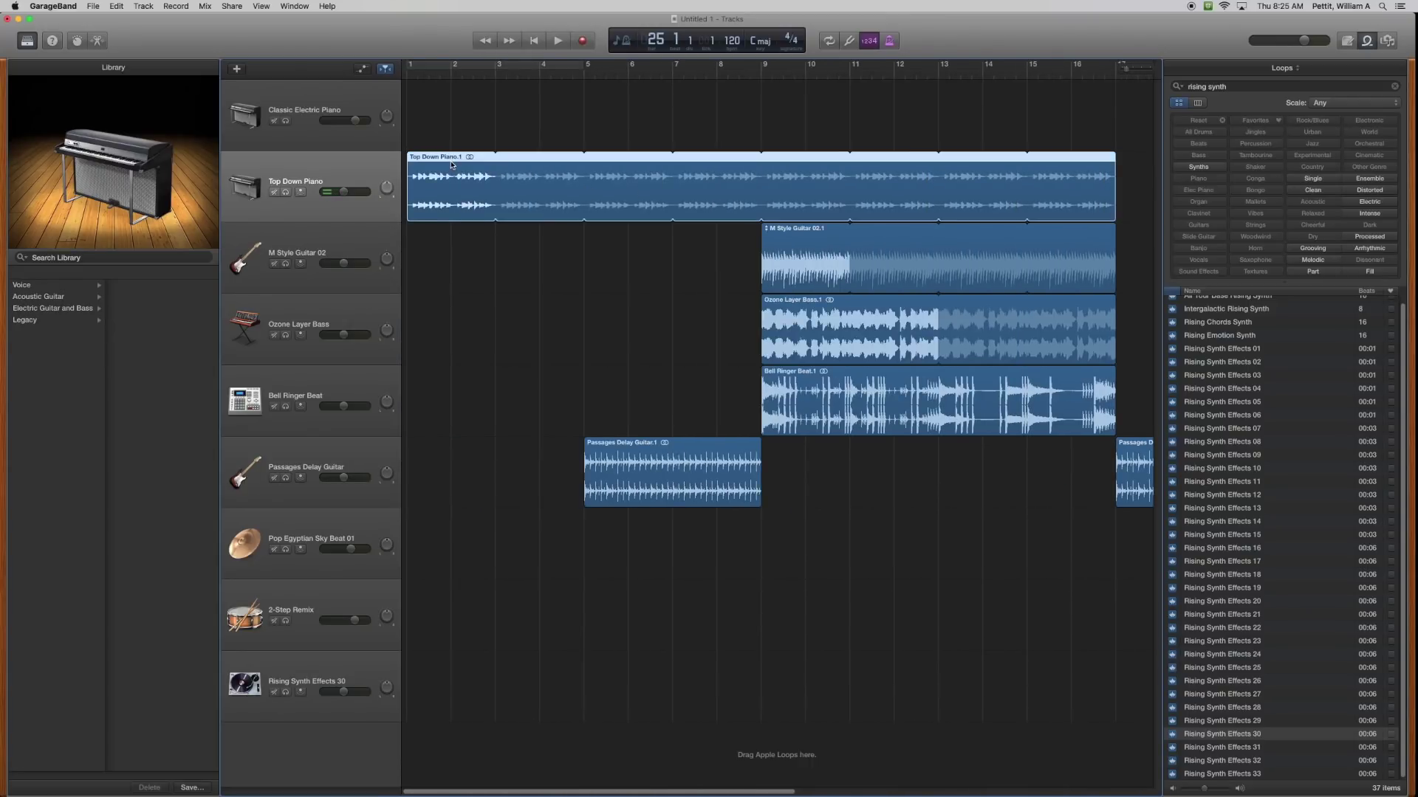
{"action": "left_click", "coordinate": [116, 6]}
{"action": "left_click", "coordinate": [141, 58]}
{"action": "left_click", "coordinate": [327, 147]}
{"action": "left_click", "coordinate": [331, 164]}
{"action": "scroll", "coordinate": [518, 204], "scroll_direction": "right", "scroll_amount": 5}
{"action": "scroll", "coordinate": [518, 205], "scroll_direction": "right", "scroll_amount": 10}
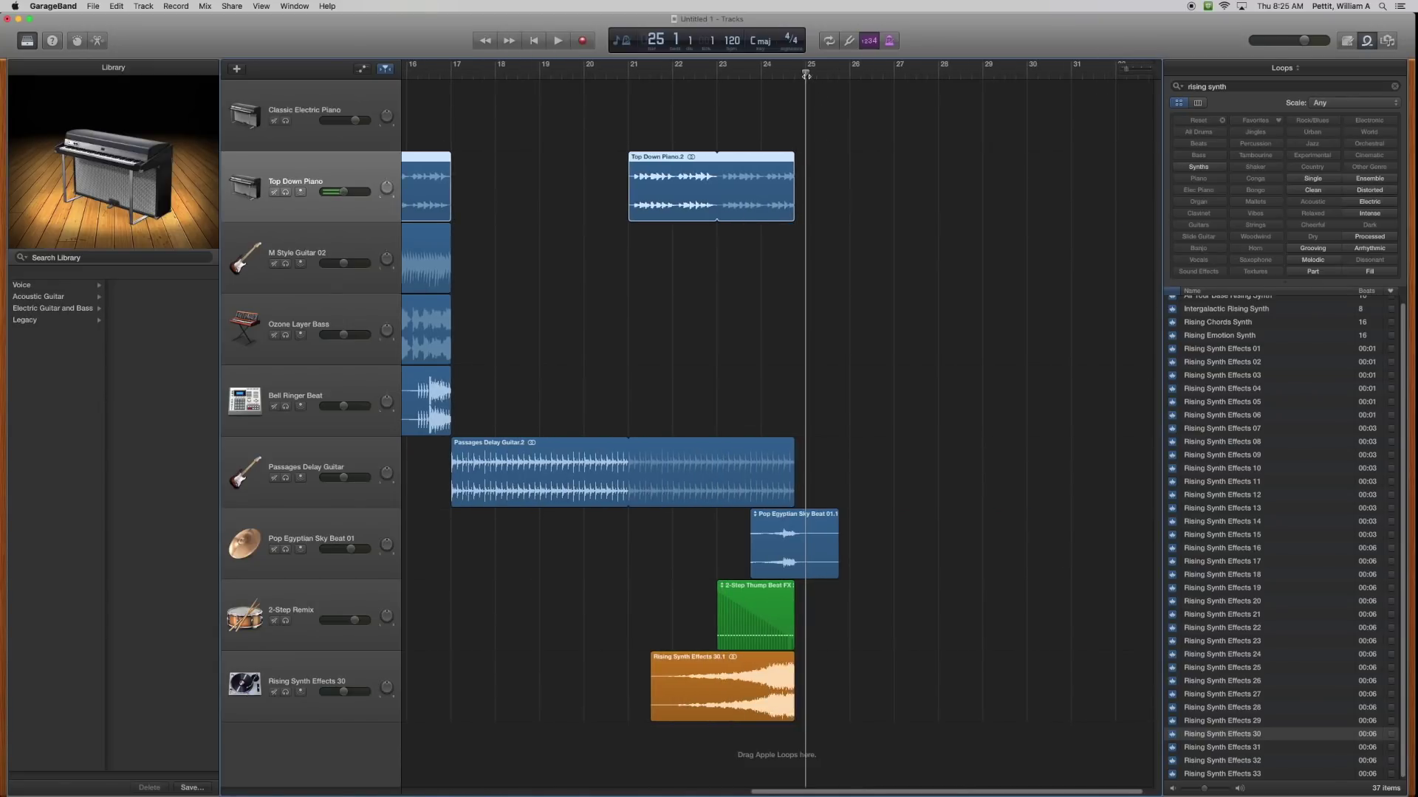
Step: Paste the copied Top Down Piano region onto its track at bar 25
{"action": "left_click", "coordinate": [116, 6]}
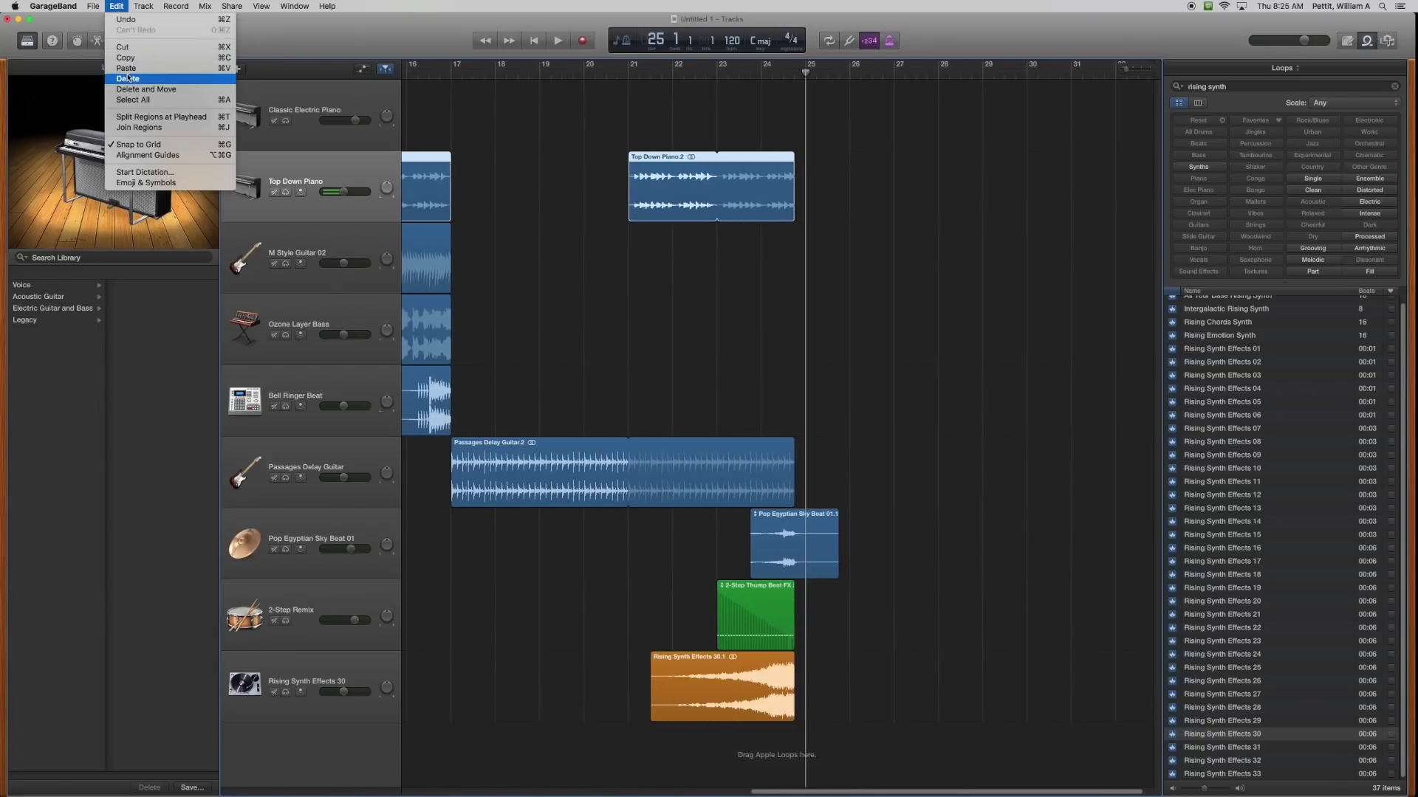
{"action": "left_click", "coordinate": [137, 71]}
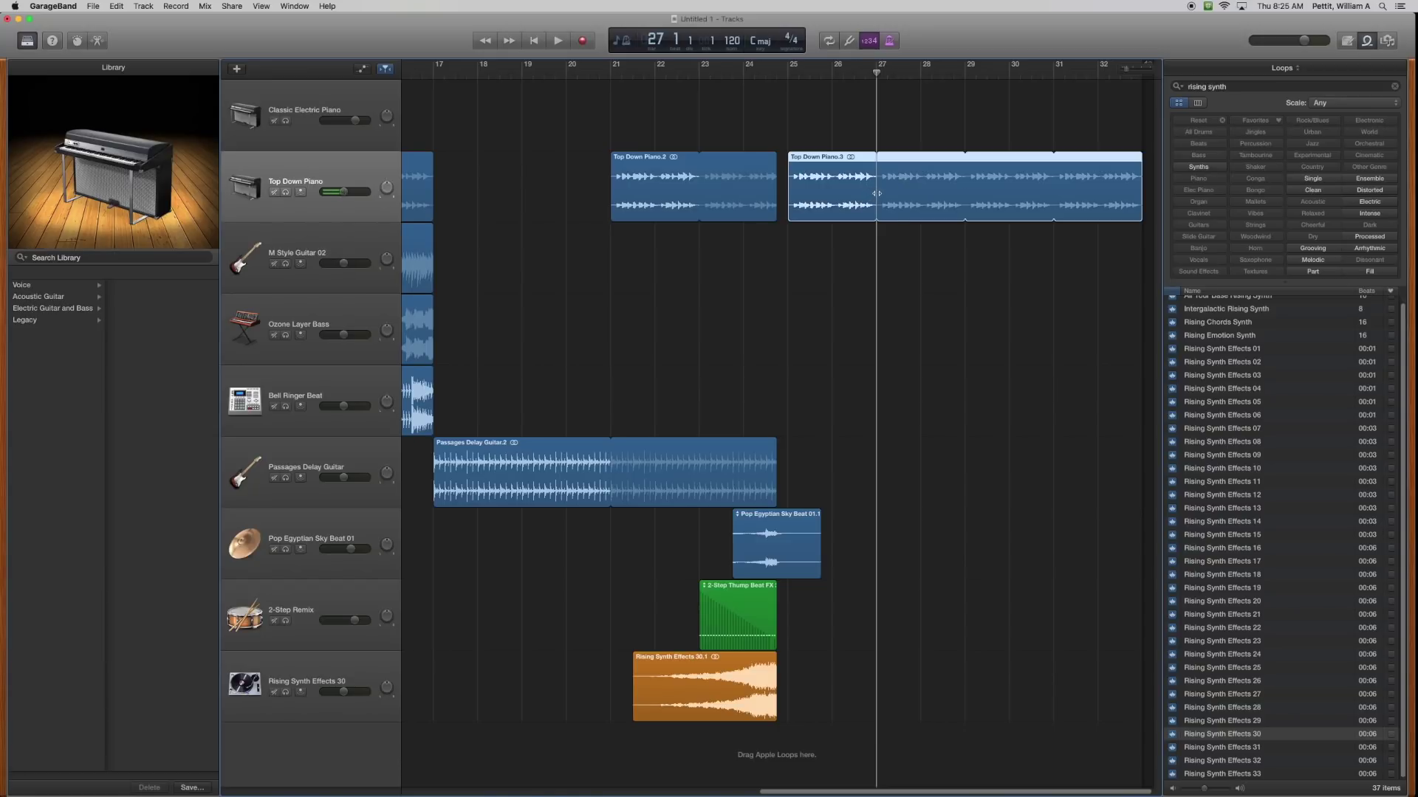
Step: Copy the Passages Delay Guitar region that starts at bar 17 and paste it on the same track at bar 25
{"action": "left_click", "coordinate": [473, 447]}
{"action": "left_click", "coordinate": [116, 6]}
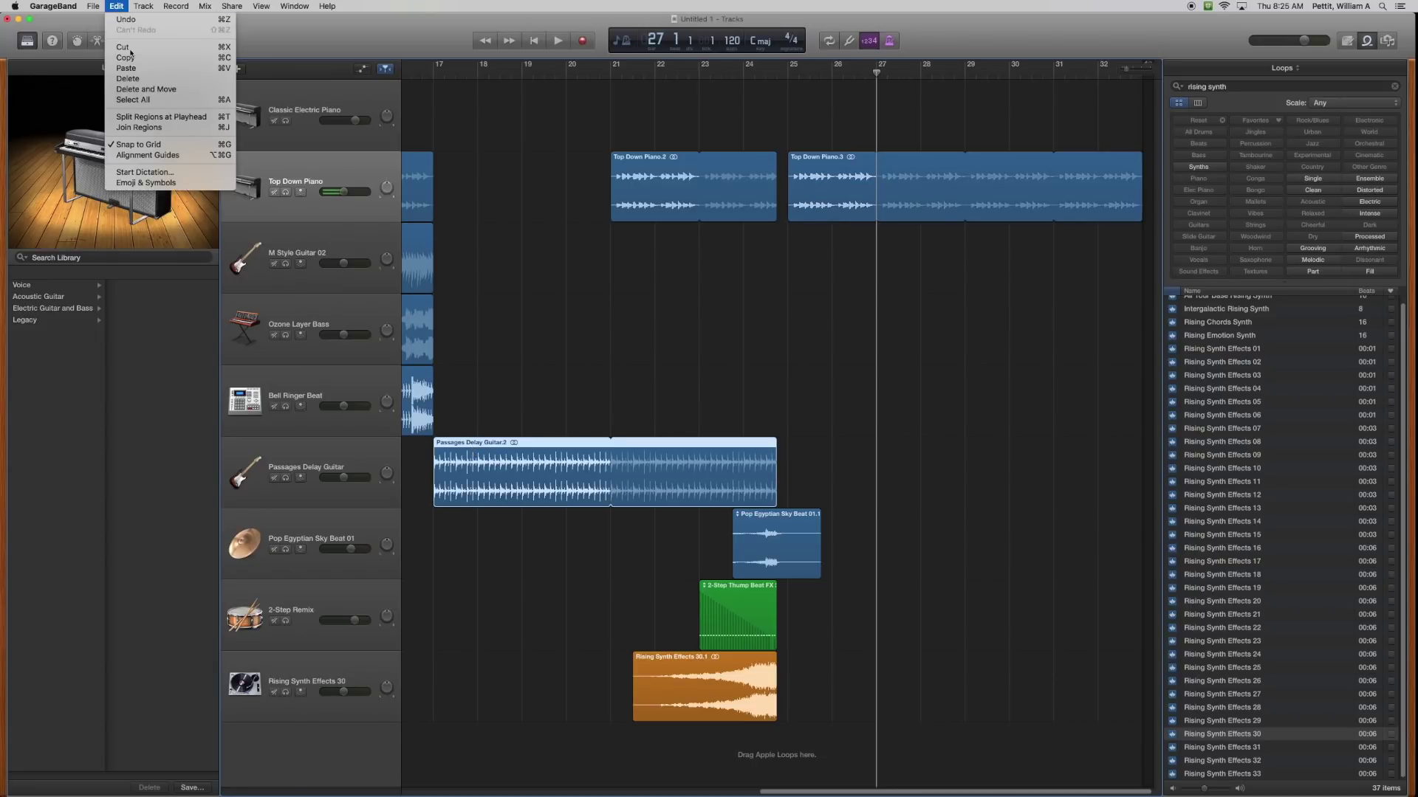
{"action": "left_click", "coordinate": [133, 60]}
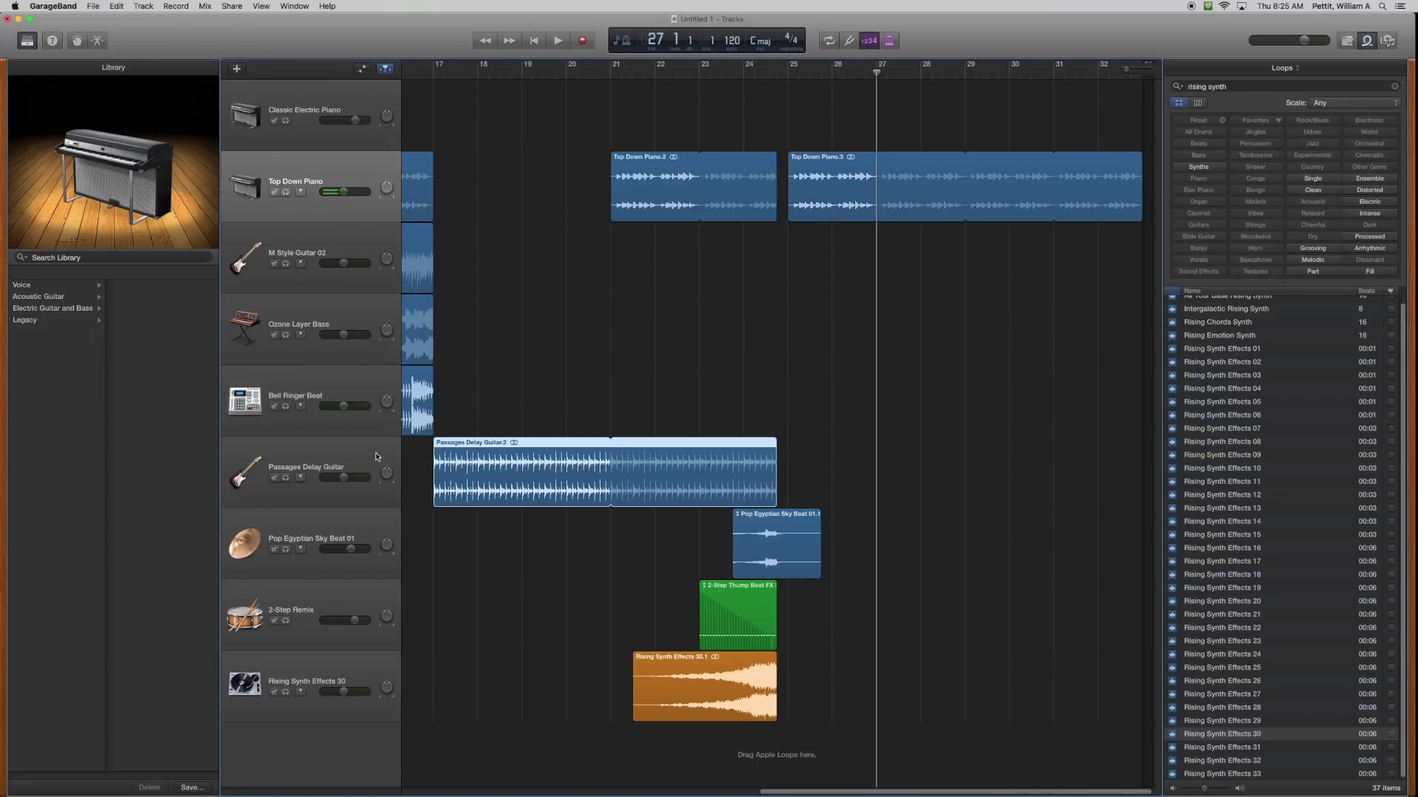
{"action": "left_click", "coordinate": [436, 459]}
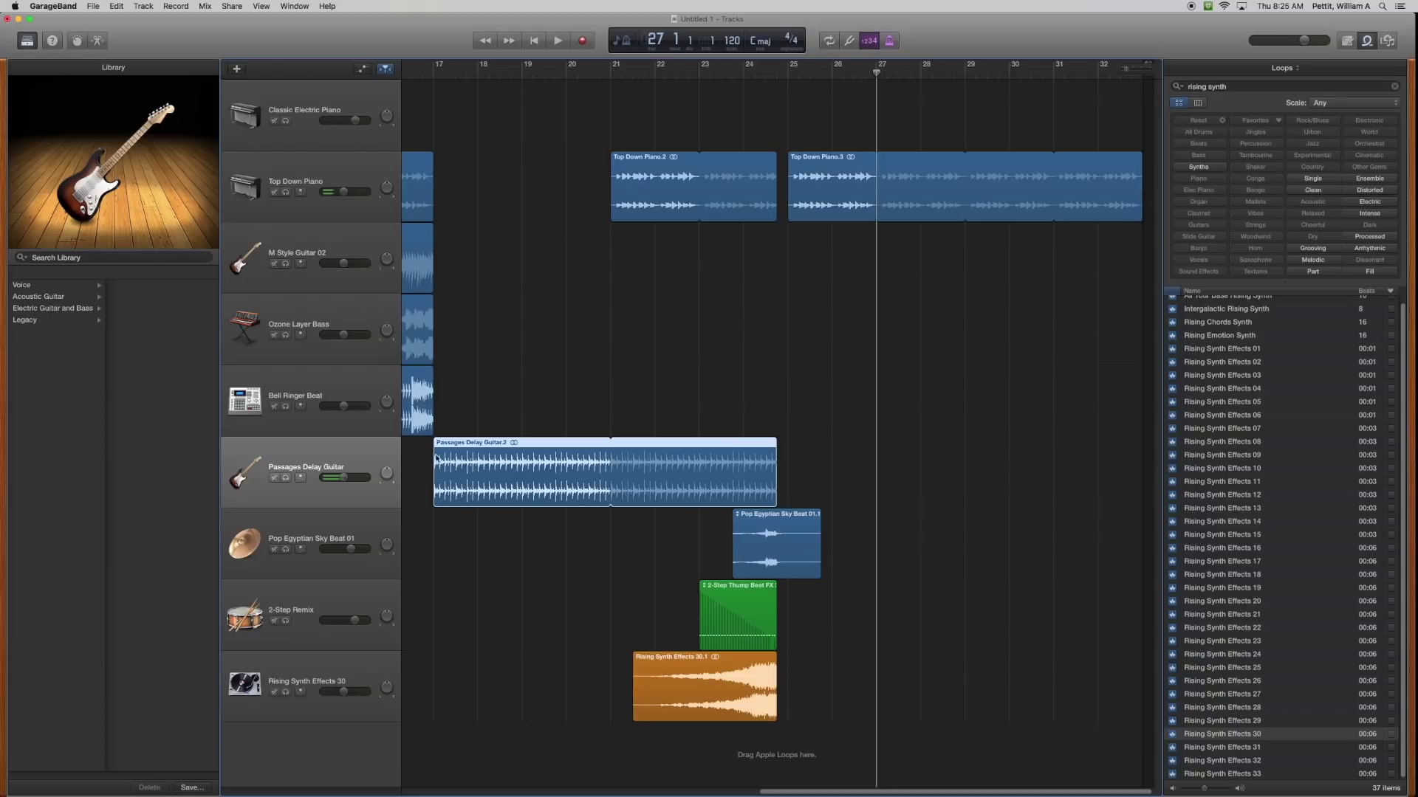
{"action": "left_click", "coordinate": [788, 72]}
{"action": "left_click", "coordinate": [117, 5]}
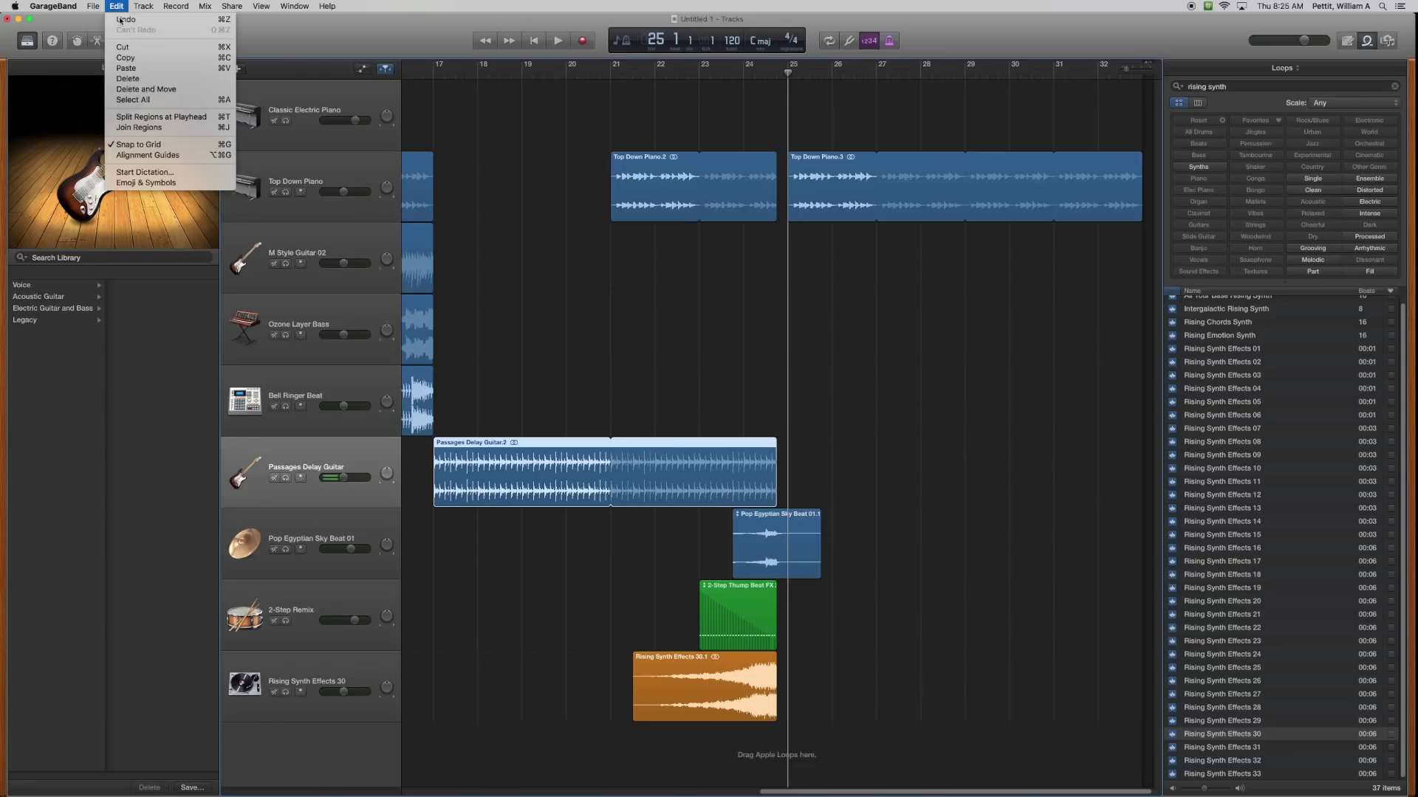
{"action": "left_click", "coordinate": [136, 68]}
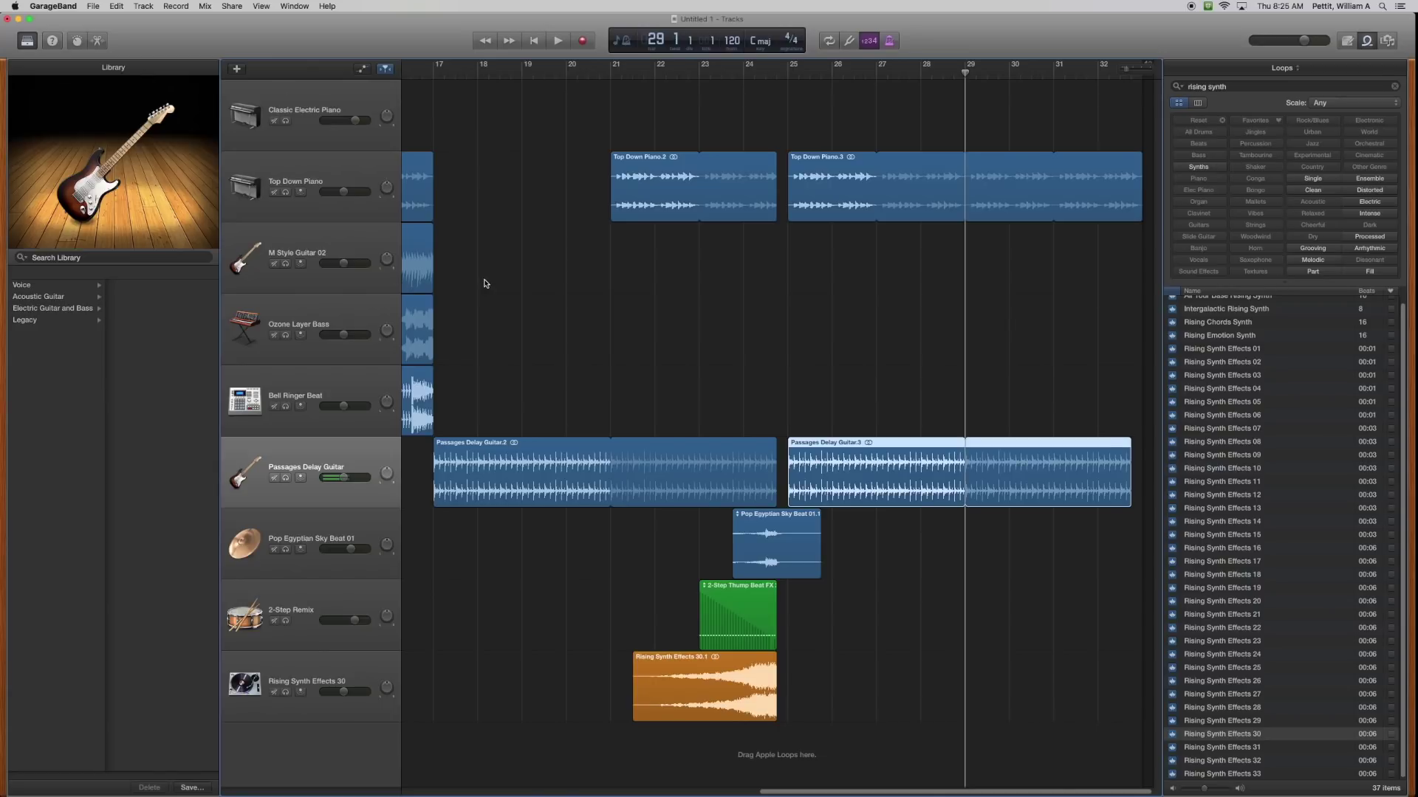
Step: Copy the Ozone Layer Bass region that starts at bar 9 and paste it on the same track at bar 25
{"action": "scroll", "coordinate": [485, 283], "scroll_direction": "left", "scroll_amount": 5}
{"action": "scroll", "coordinate": [484, 283], "scroll_direction": "left", "scroll_amount": 5}
{"action": "left_click", "coordinate": [743, 303]}
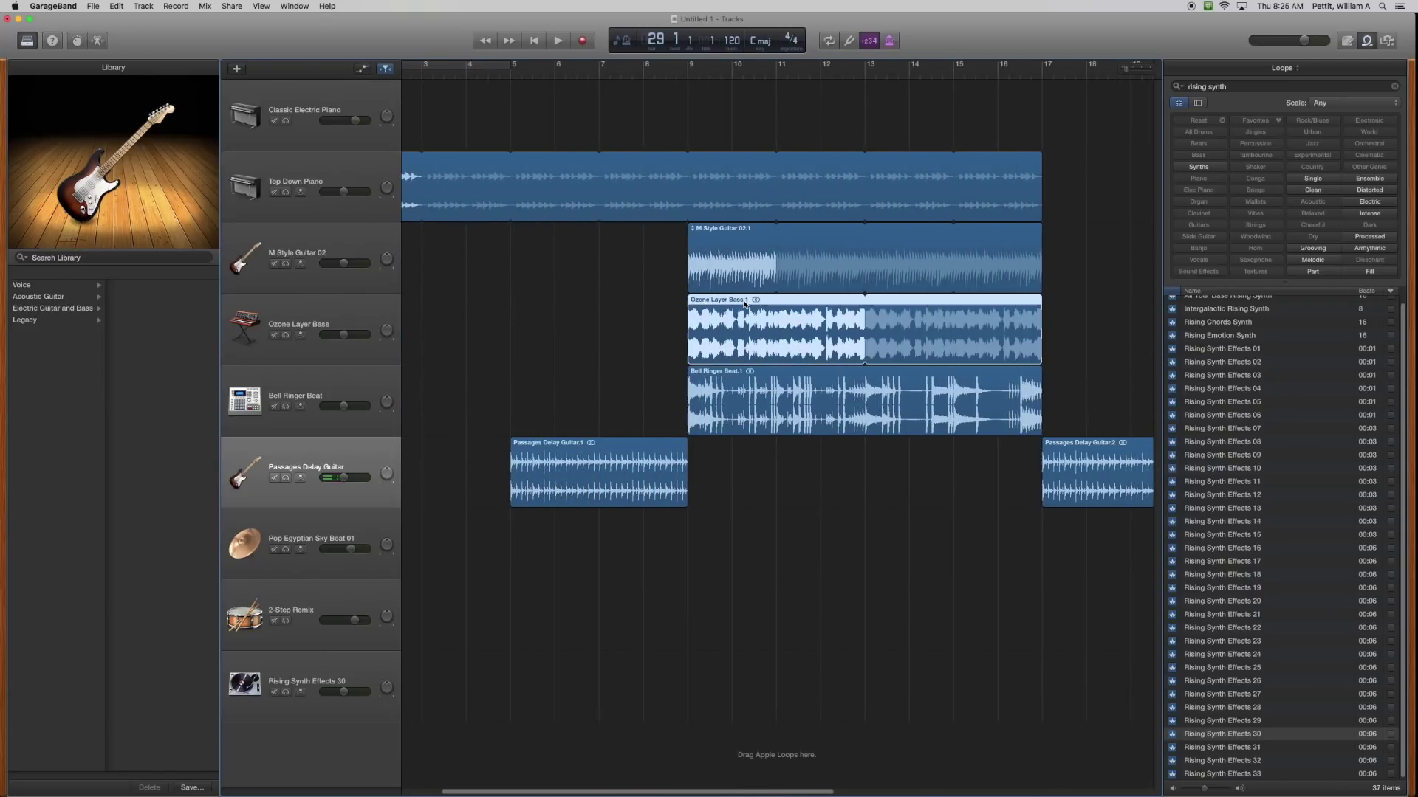
{"action": "left_click", "coordinate": [375, 311]}
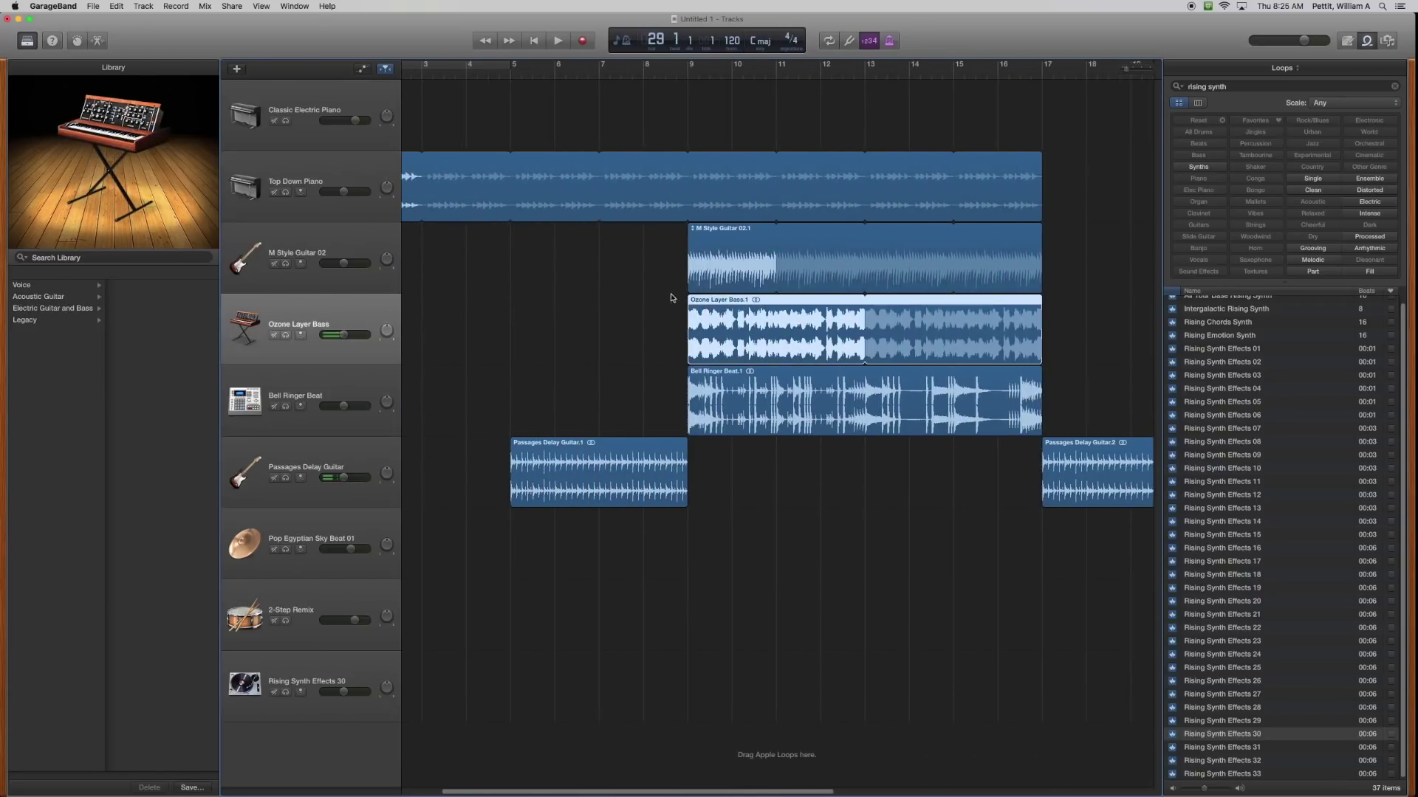
{"action": "left_click", "coordinate": [121, 7]}
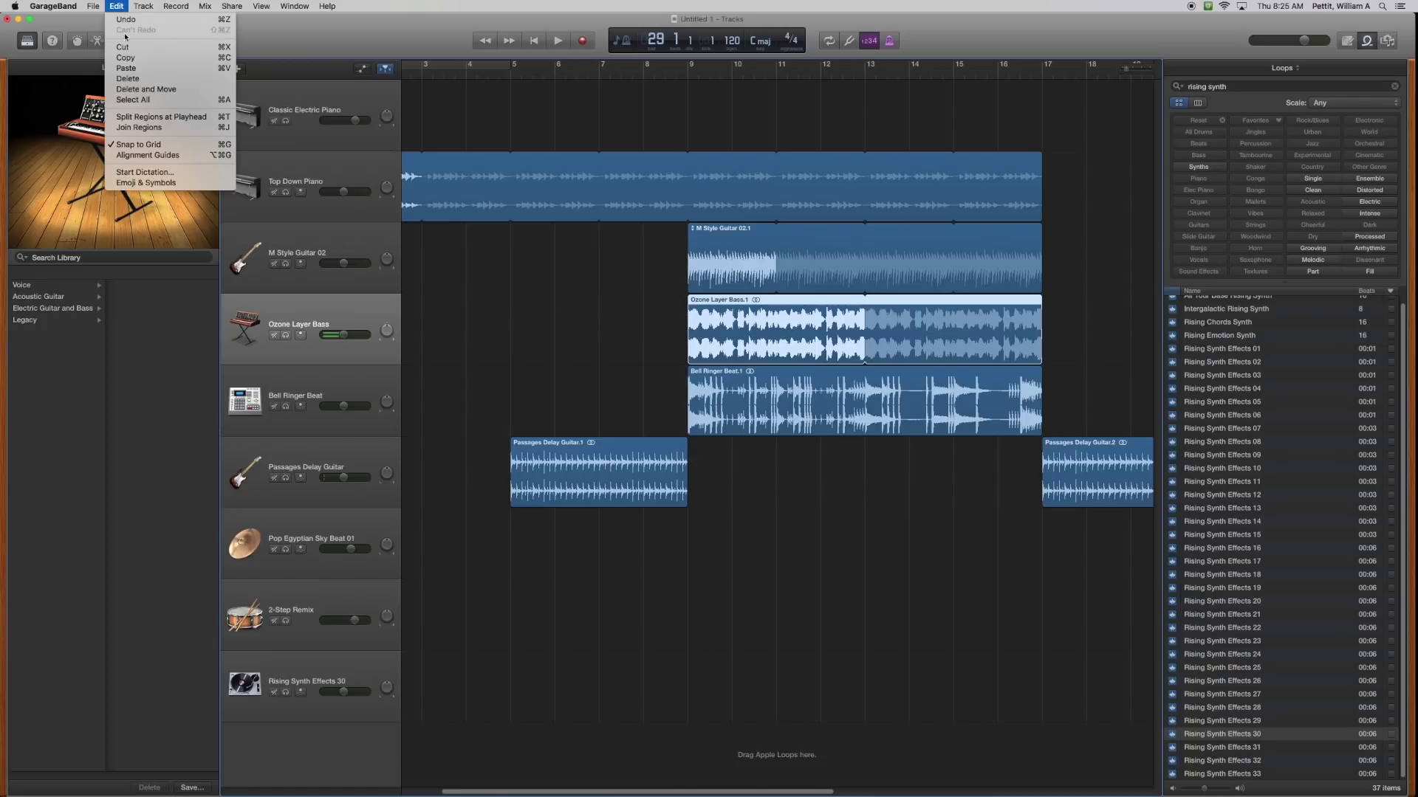
{"action": "left_click", "coordinate": [696, 468]}
{"action": "scroll", "coordinate": [847, 484], "scroll_direction": "right", "scroll_amount": 2}
{"action": "scroll", "coordinate": [846, 481], "scroll_direction": "right", "scroll_amount": 10}
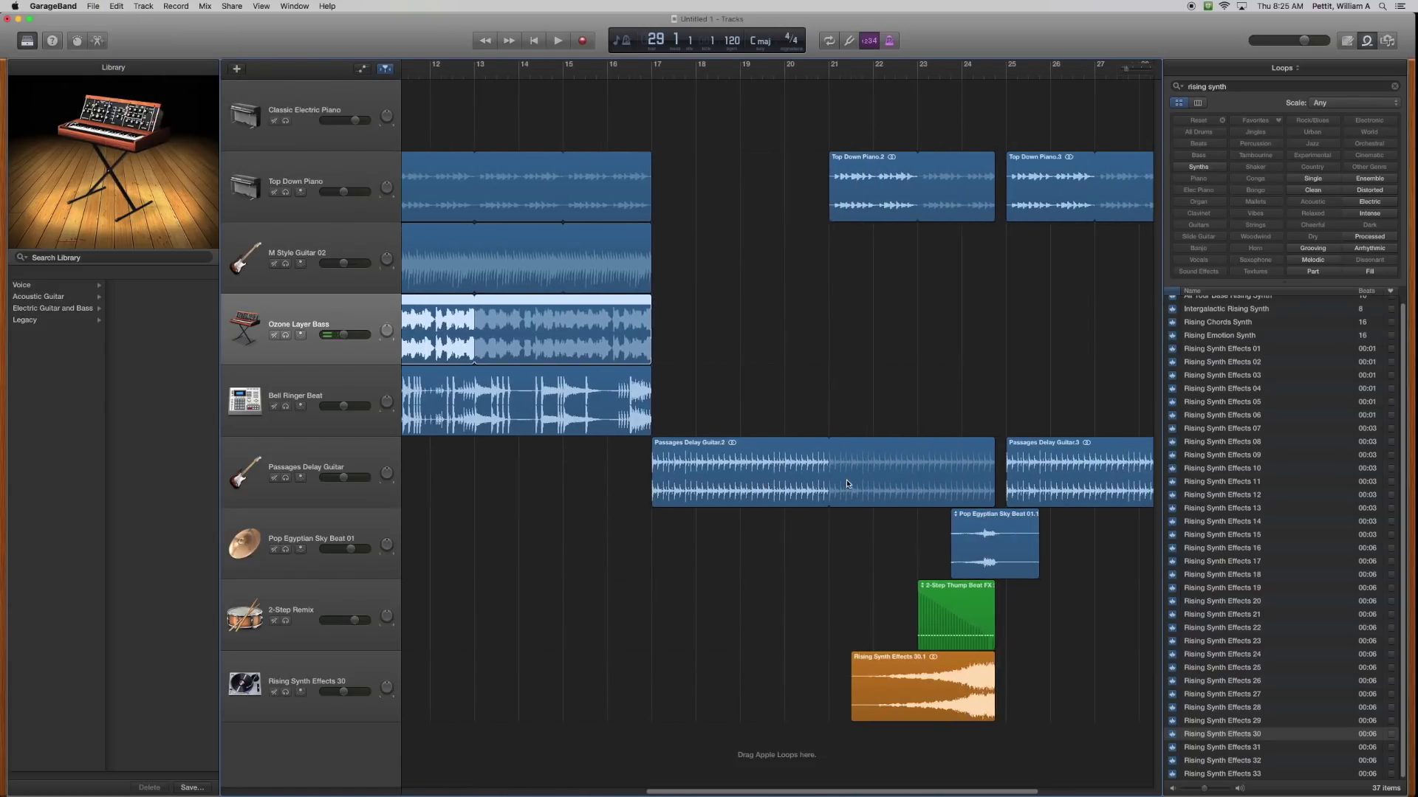
{"action": "left_click", "coordinate": [789, 76]}
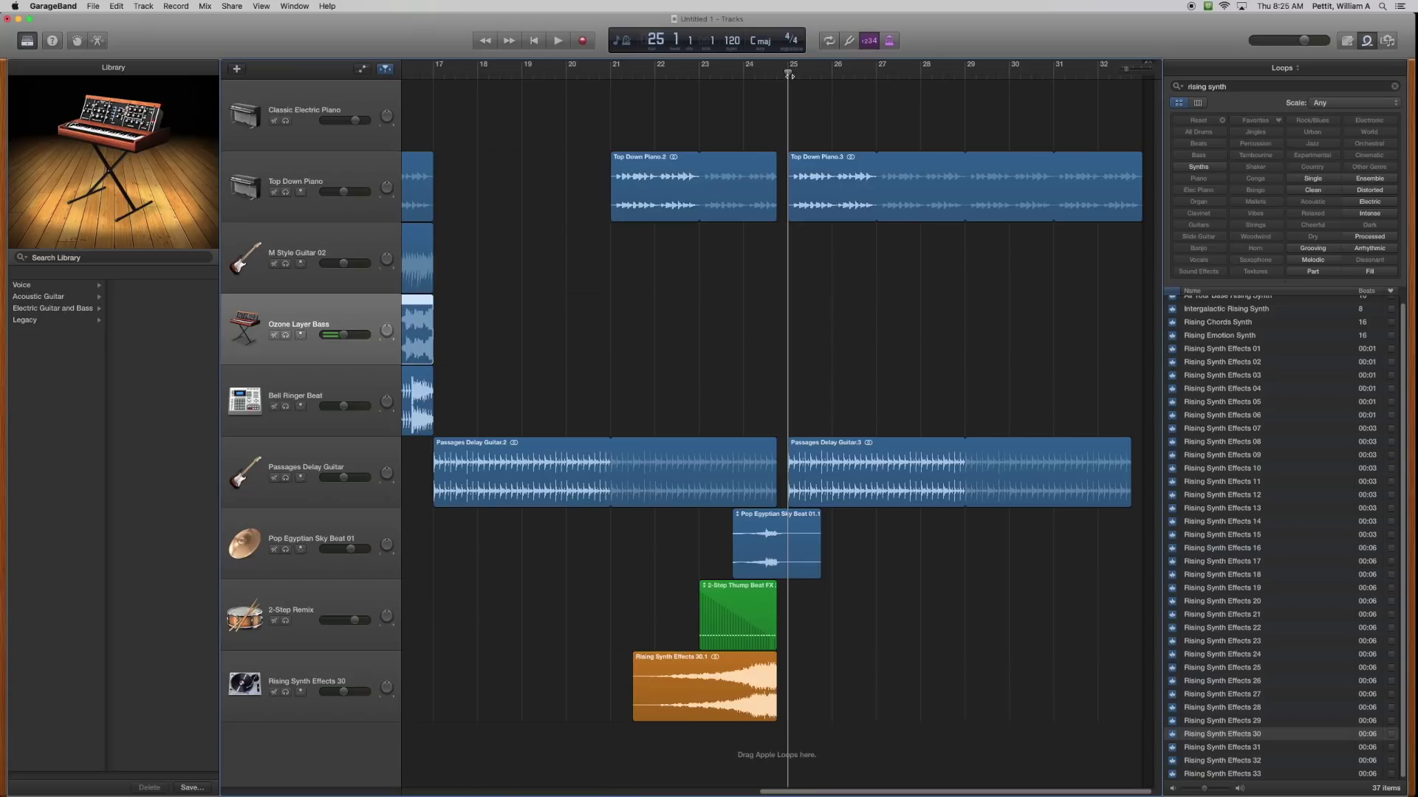
{"action": "left_click", "coordinate": [117, 6]}
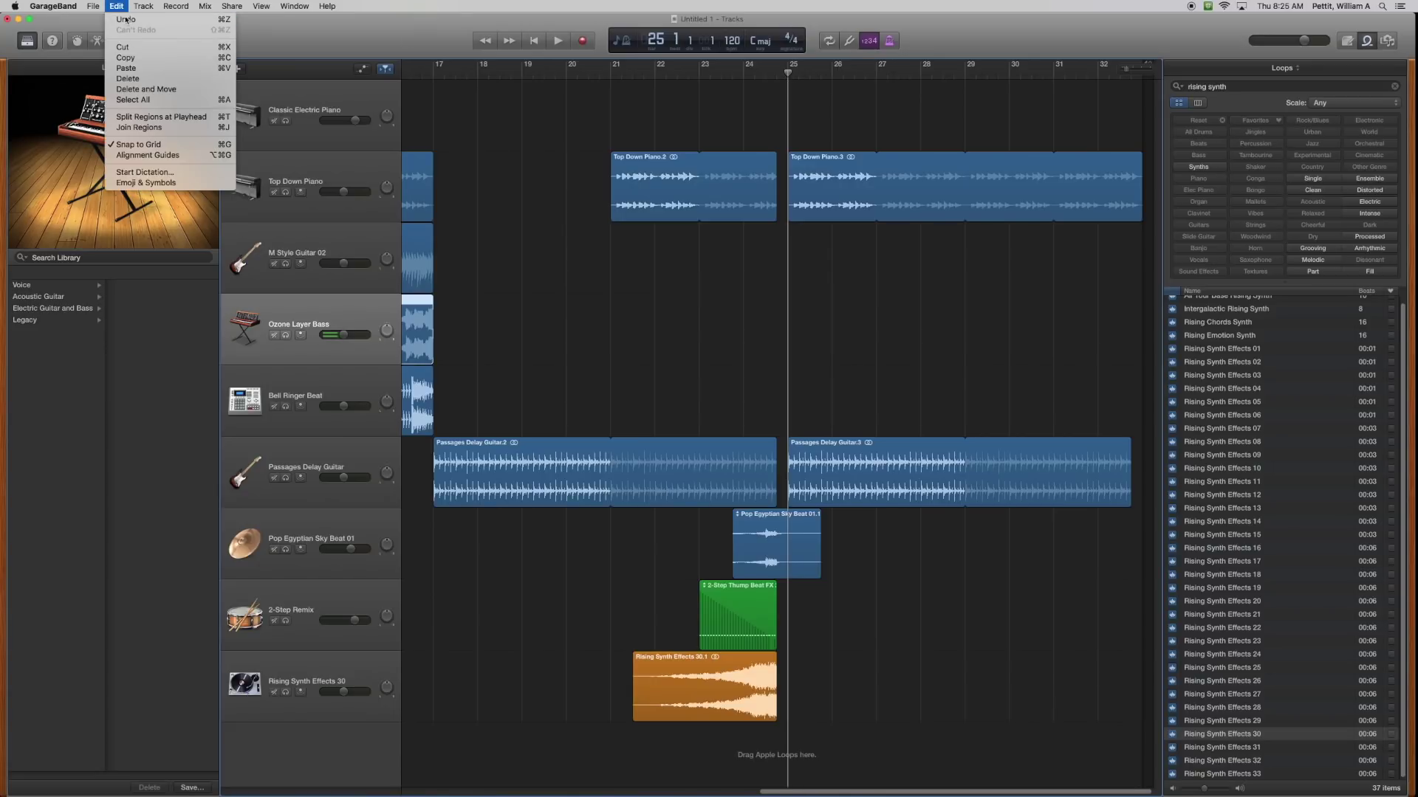
{"action": "left_click", "coordinate": [148, 70]}
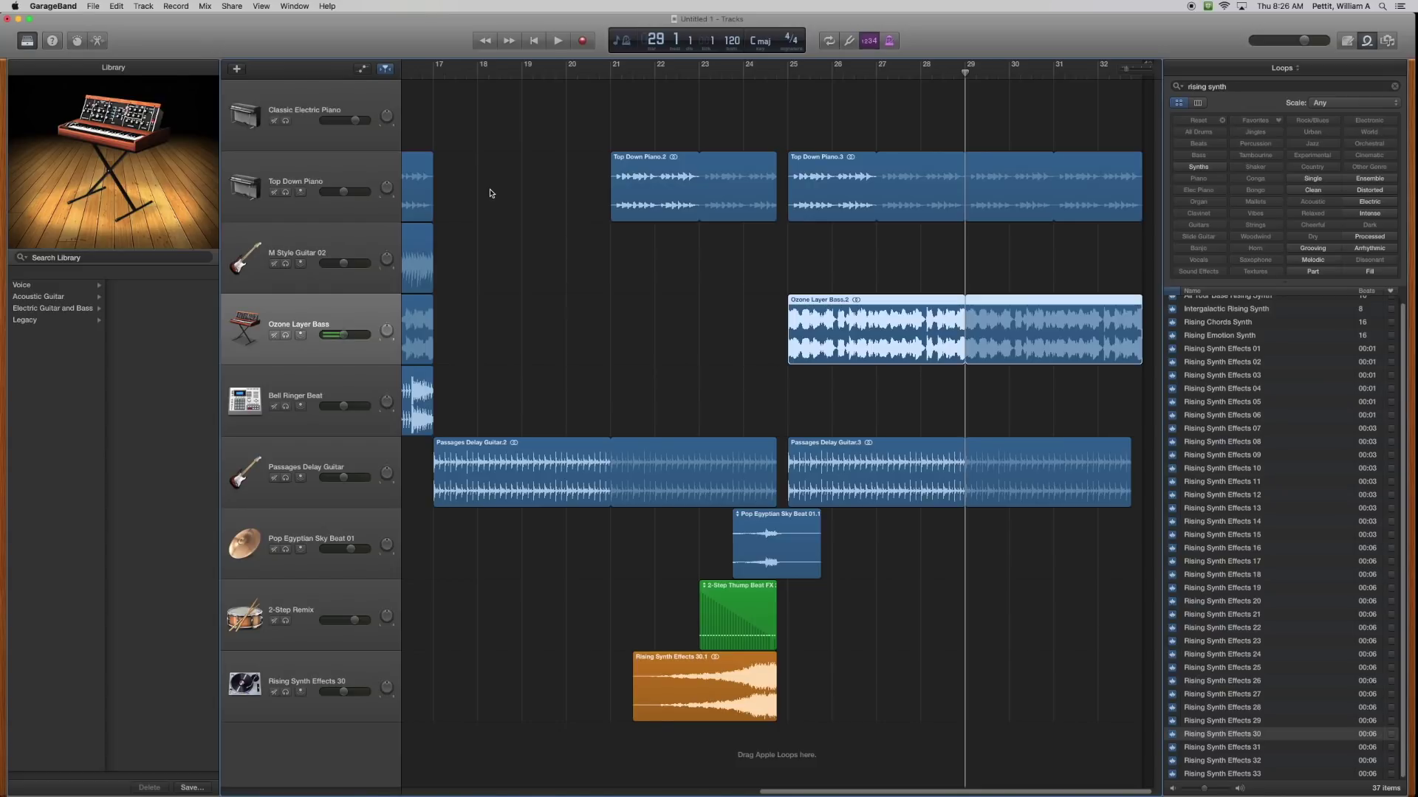
Step: Copy the Bell Ringer Beat region that starts at bar 9 and paste it on the same track at bar 25
{"action": "scroll", "coordinate": [569, 246], "scroll_direction": "left", "scroll_amount": 10}
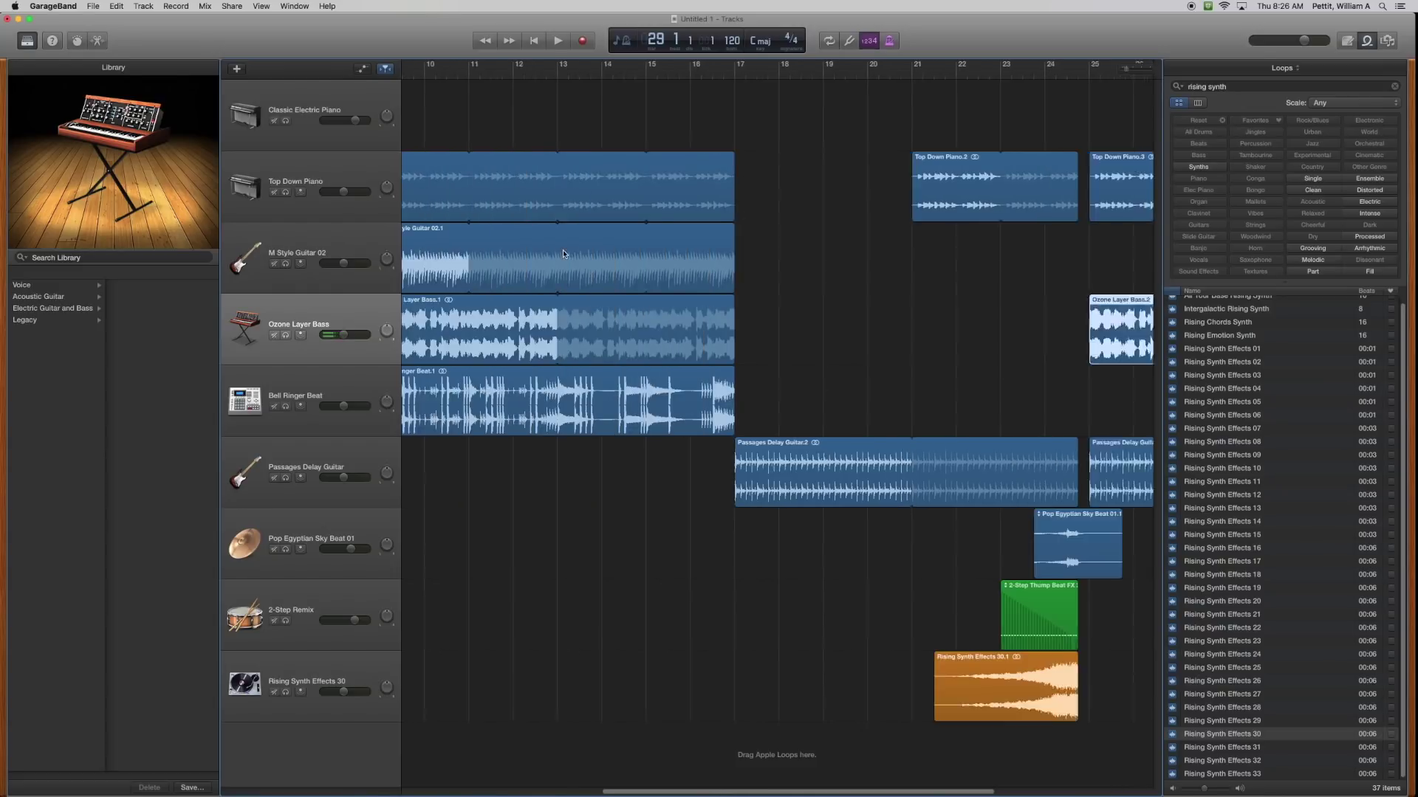
{"action": "left_click", "coordinate": [604, 376]}
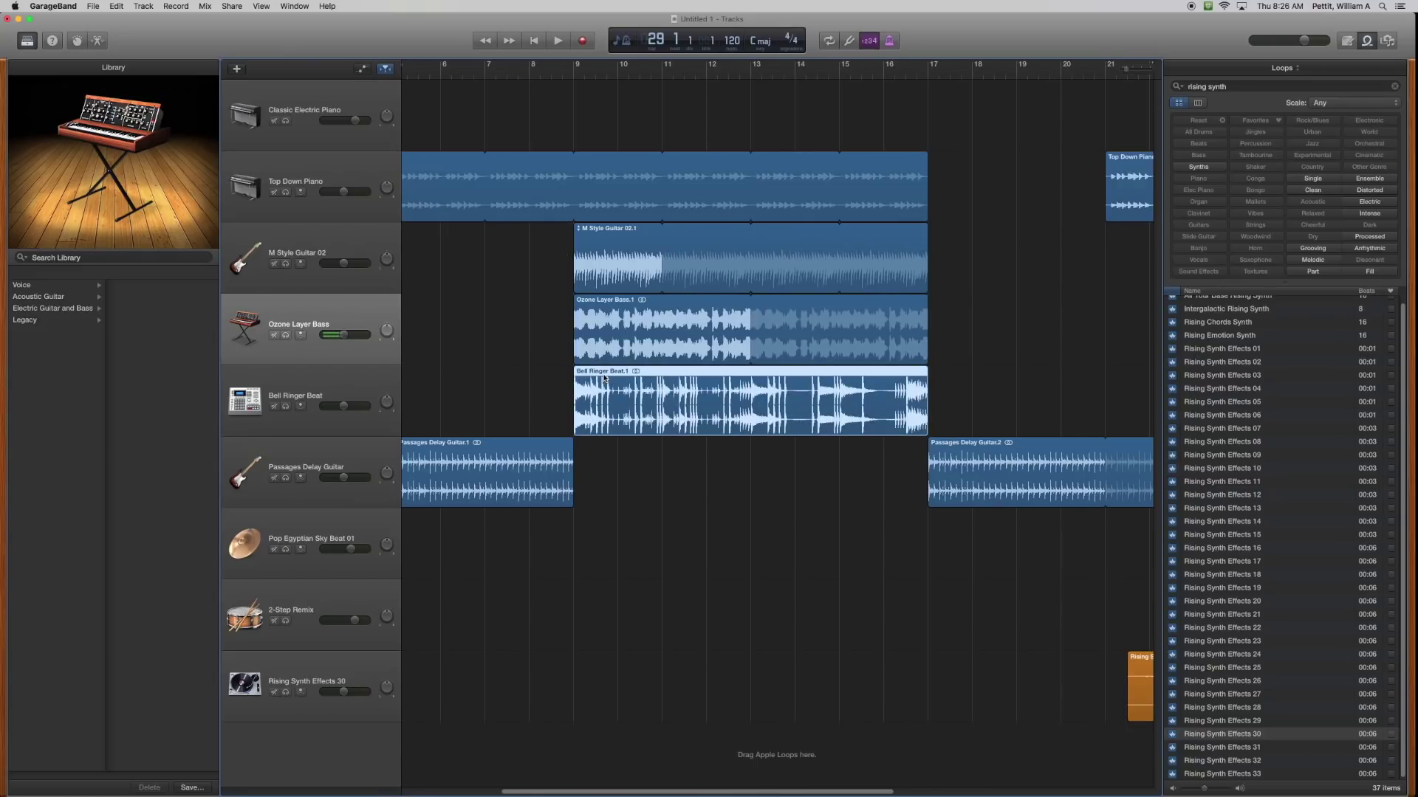
{"action": "left_click", "coordinate": [351, 384]}
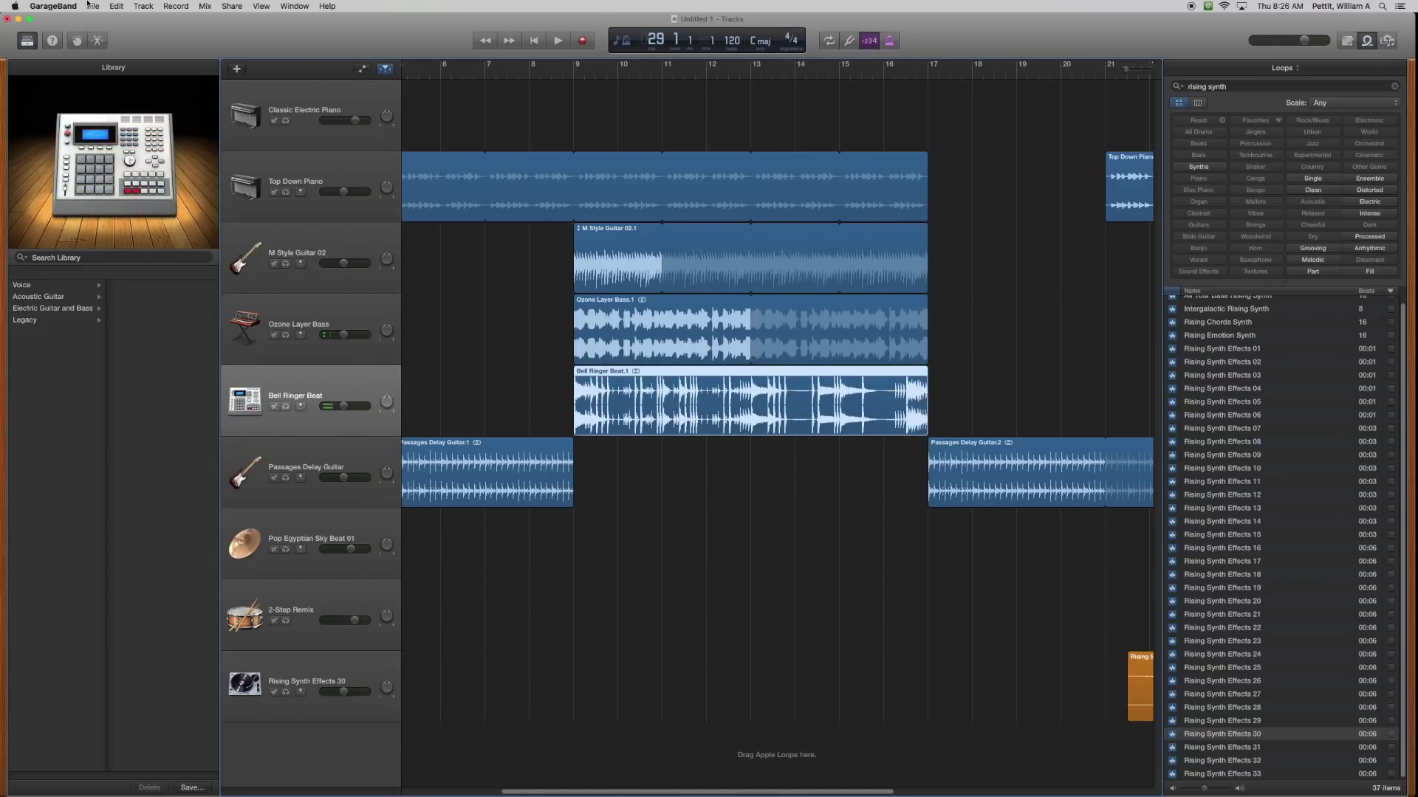
{"action": "left_click", "coordinate": [90, 6]}
{"action": "left_click", "coordinate": [833, 399]}
{"action": "scroll", "coordinate": [833, 399], "scroll_direction": "right", "scroll_amount": 10}
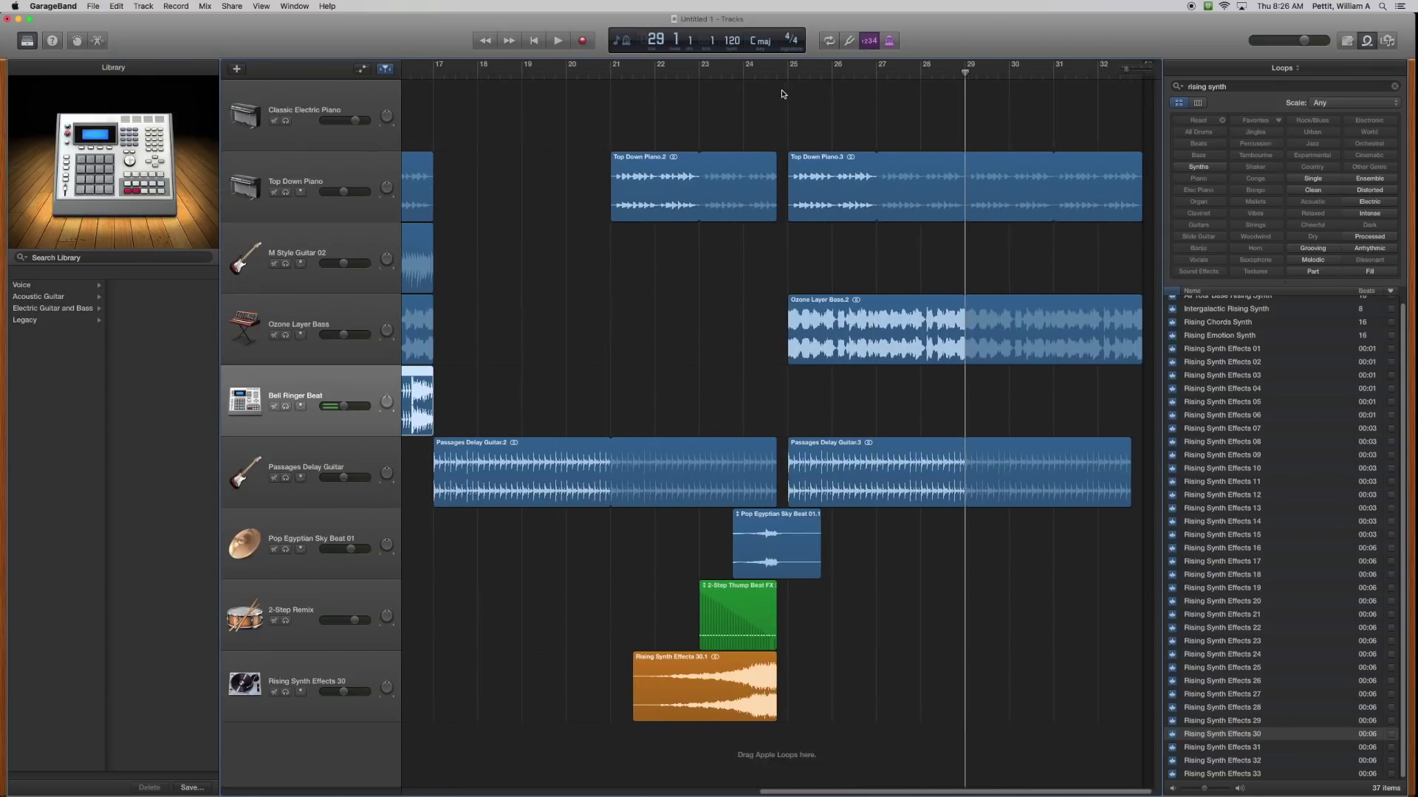
{"action": "left_click", "coordinate": [787, 74]}
{"action": "left_click", "coordinate": [126, 7]}
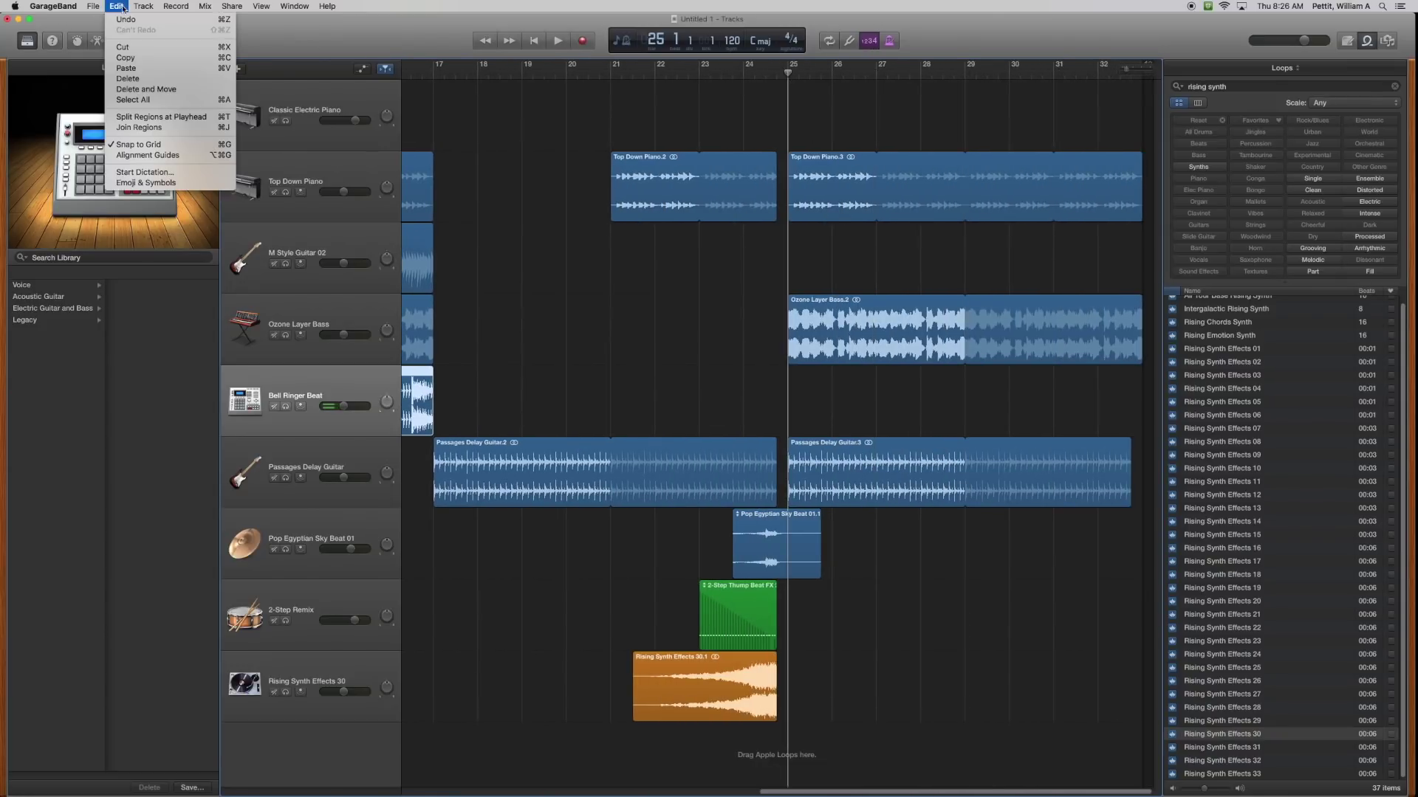
{"action": "left_click", "coordinate": [137, 69]}
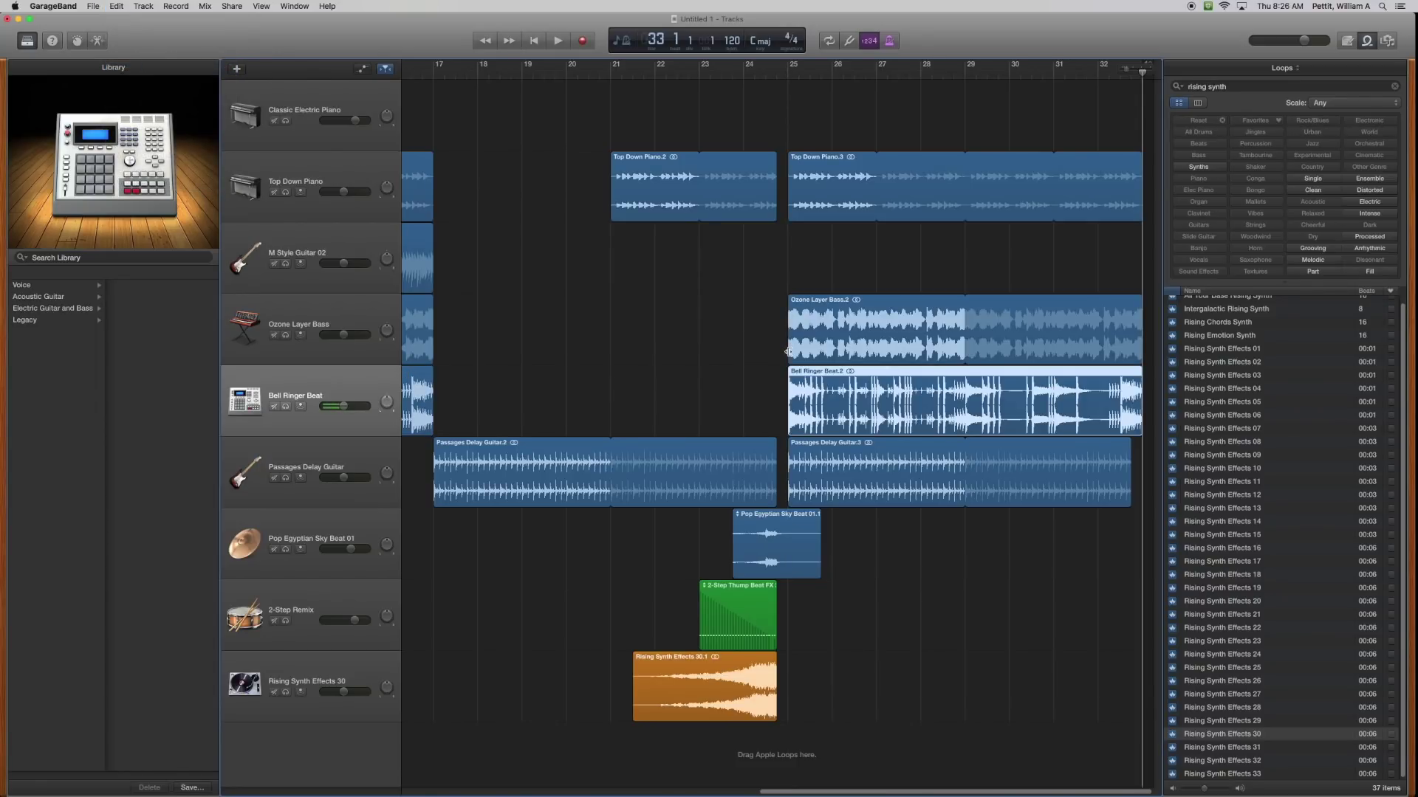
Step: Try to shorten the Top Down Piano and Ozone Layer Bass regions that start at bar 25 so they end around bar 32
{"action": "left_click", "coordinate": [1137, 161]}
{"action": "left_click_drag", "start_coordinate": [1137, 160], "coordinate": [1102, 167]}
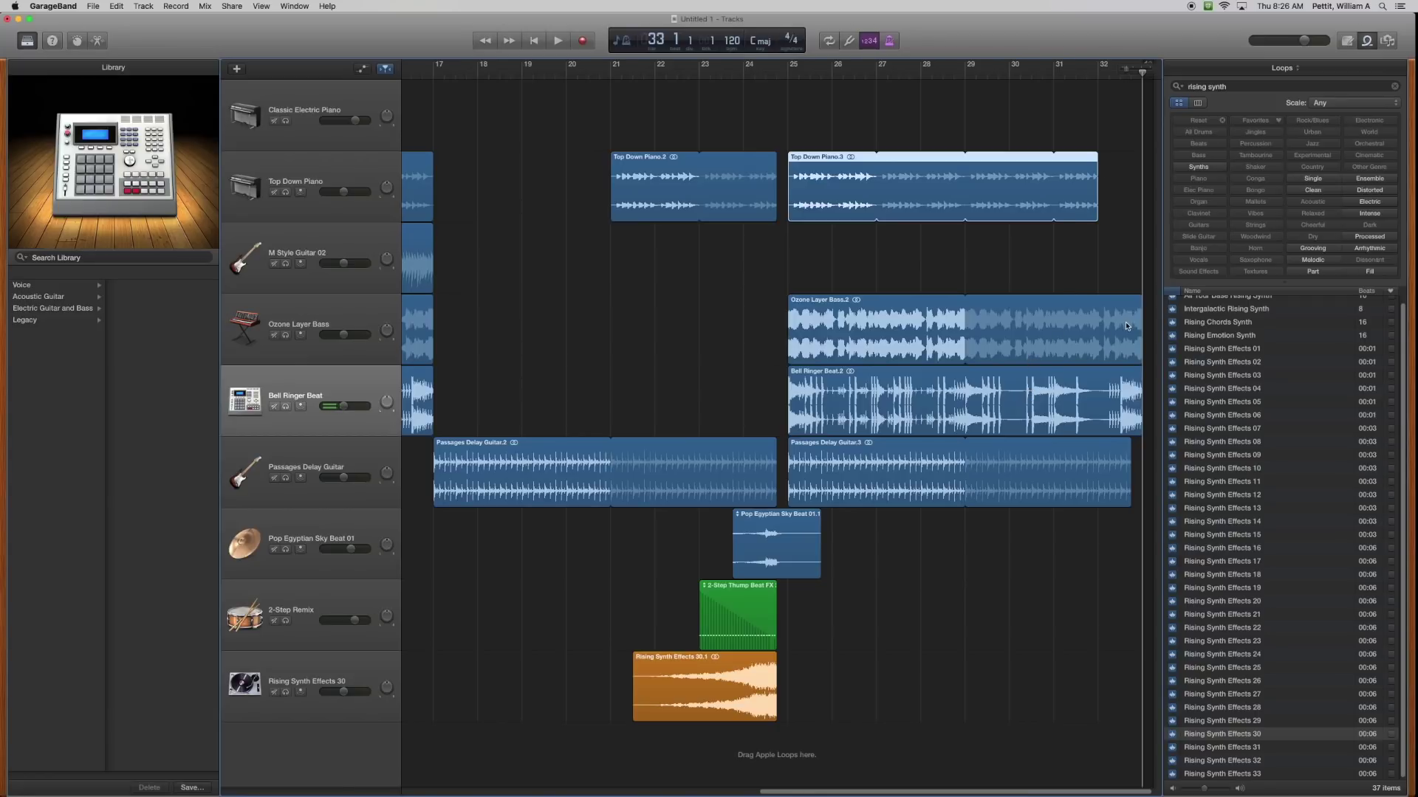
{"action": "left_click_drag", "start_coordinate": [1140, 320], "coordinate": [1101, 323]}
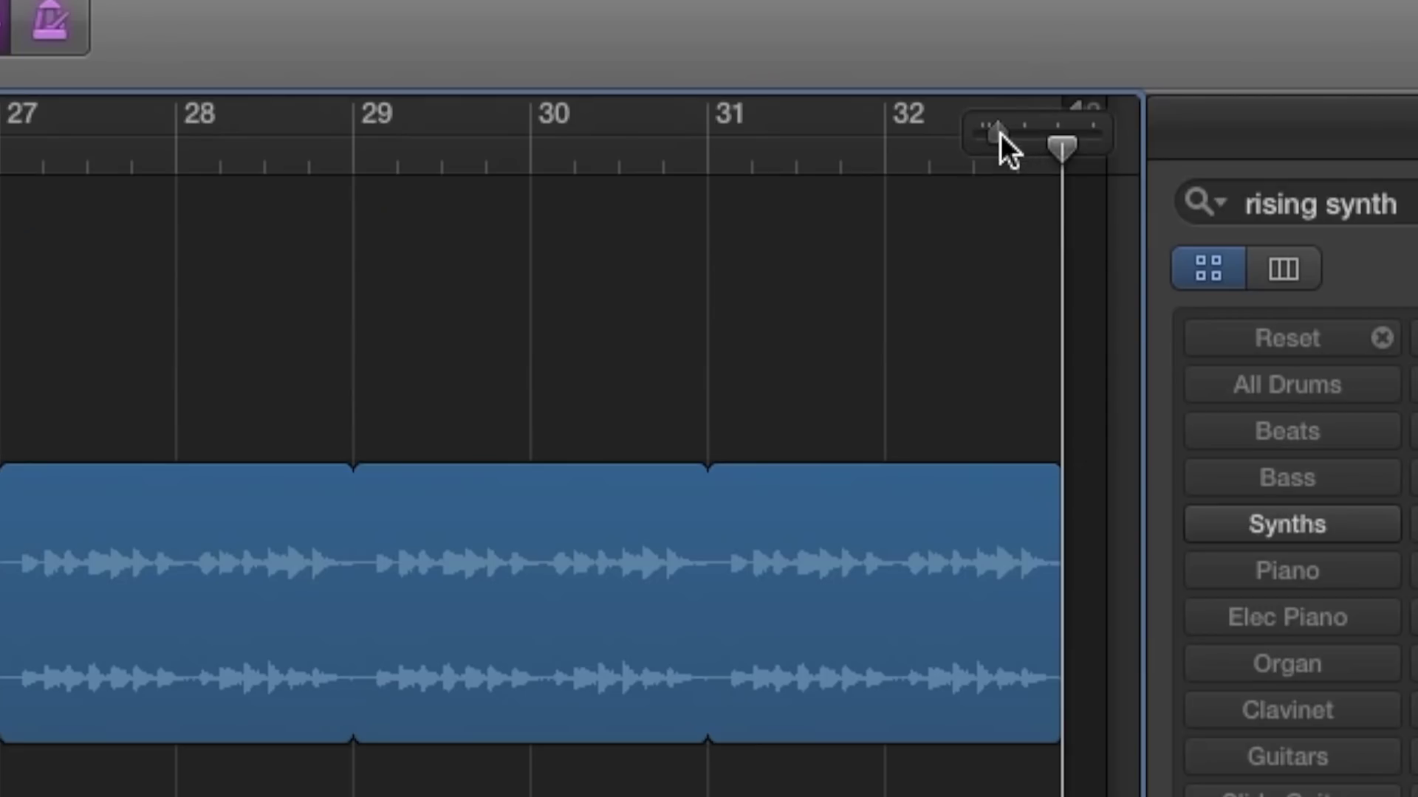
Step: Extend the project's end marker to bar 37 and loop the second Ozone Layer Bass and Bell Ringer Beat regions out to it
{"action": "left_click_drag", "start_coordinate": [998, 136], "coordinate": [998, 148]}
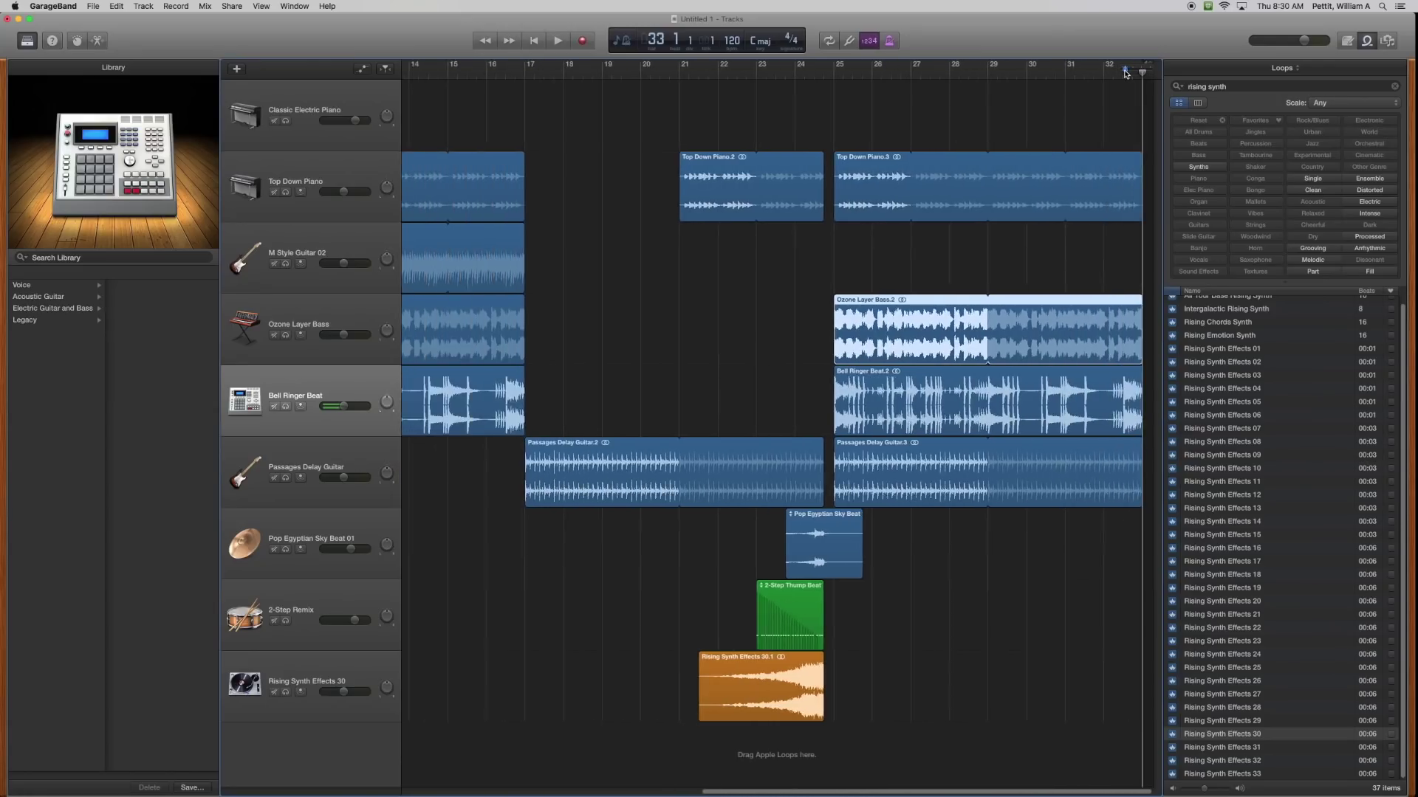
{"action": "left_click_drag", "start_coordinate": [1125, 73], "coordinate": [1120, 73]}
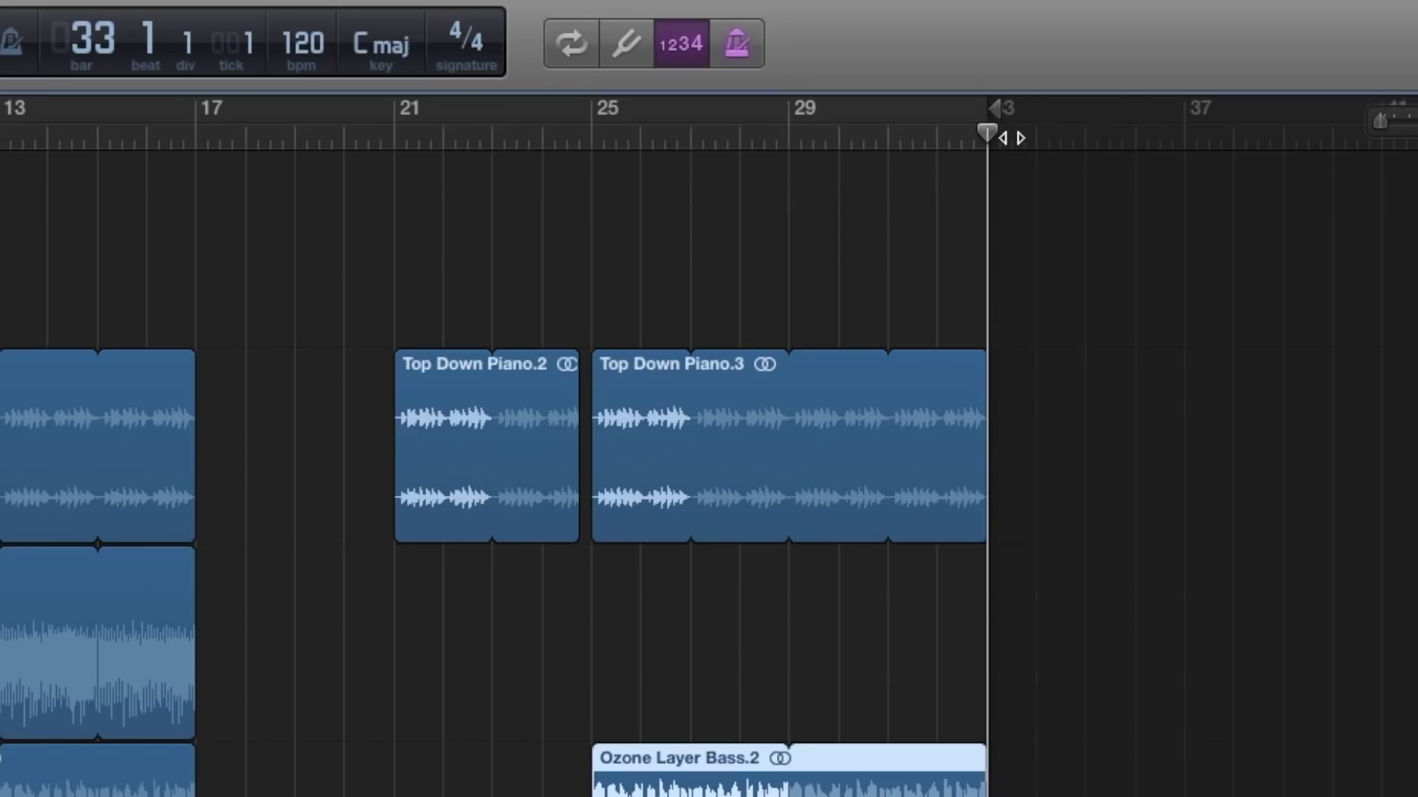
{"action": "left_click_drag", "start_coordinate": [993, 111], "coordinate": [1202, 140]}
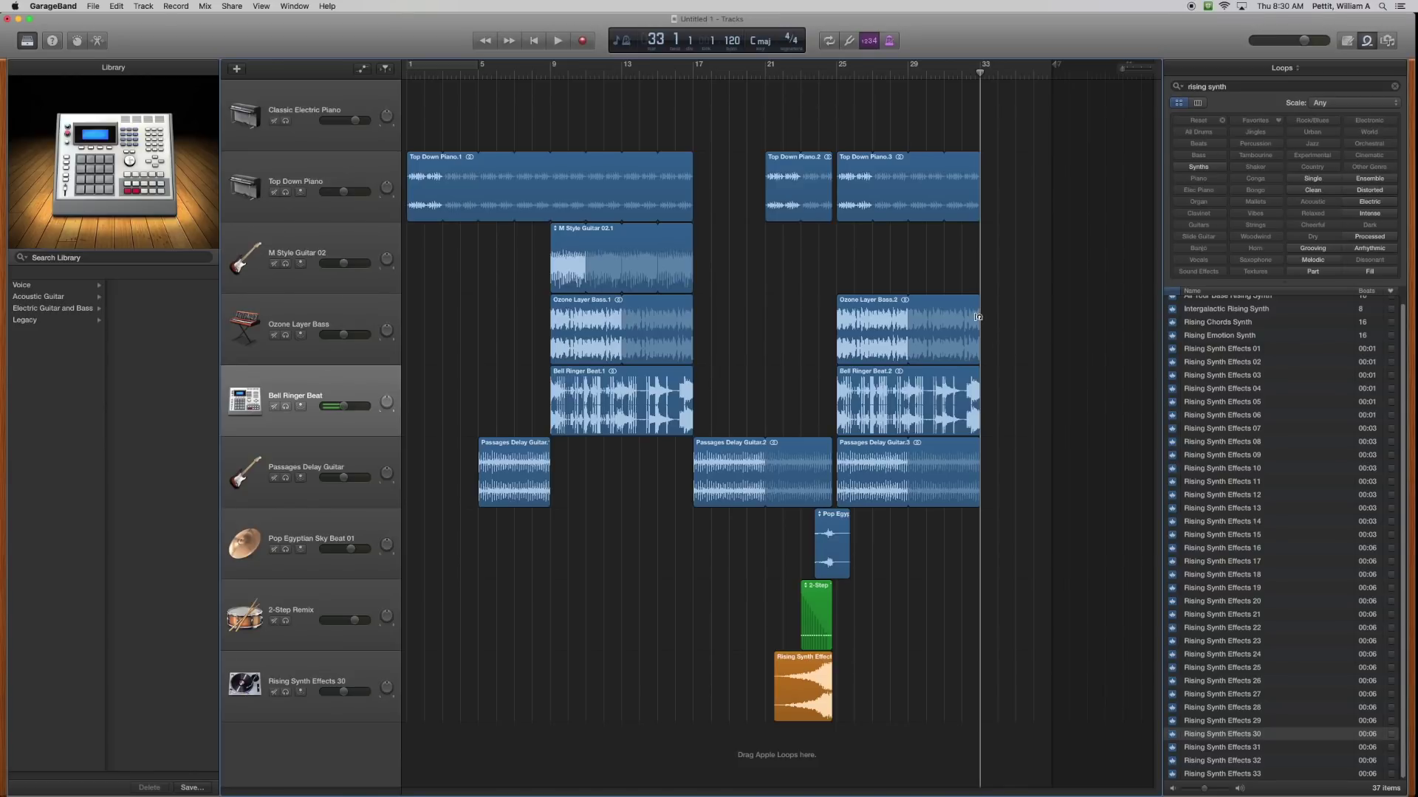
{"action": "left_click_drag", "start_coordinate": [977, 317], "coordinate": [1050, 318]}
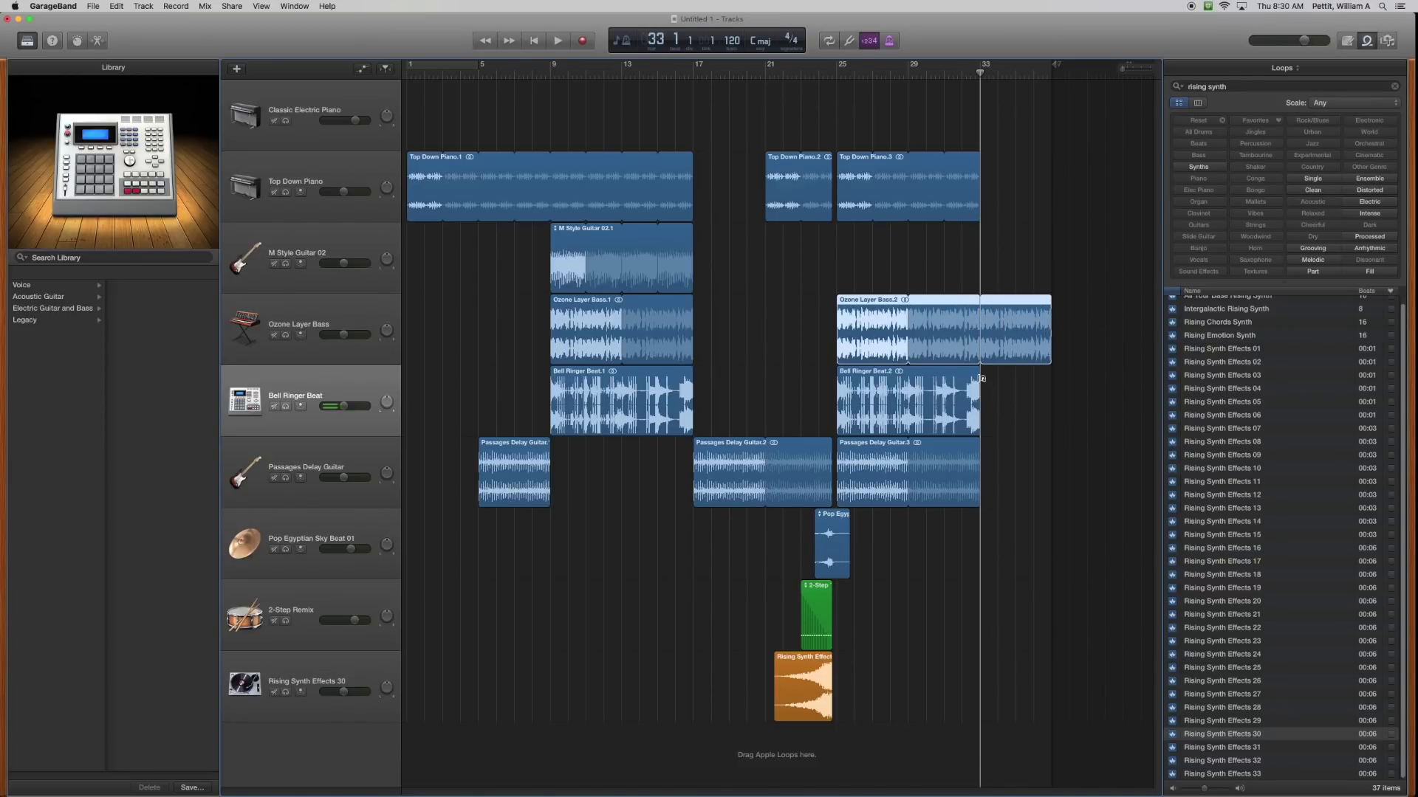
{"action": "left_click_drag", "start_coordinate": [980, 379], "coordinate": [1056, 383]}
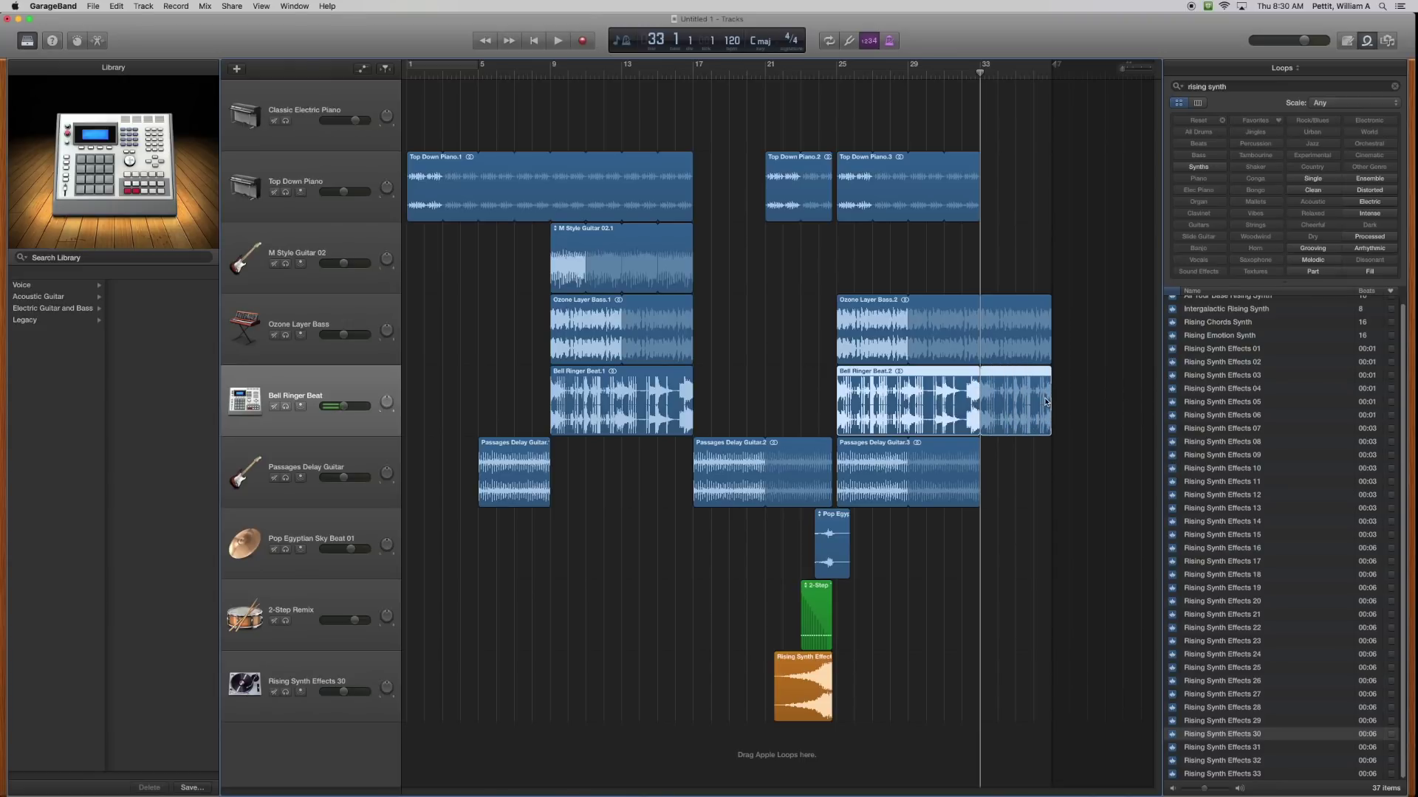
Step: Show the track automation and fade the Bell Ringer Beat and Ozone Layer Bass volumes down to the lowest level from bar 33 to bar 37
{"action": "key", "text": "a"}
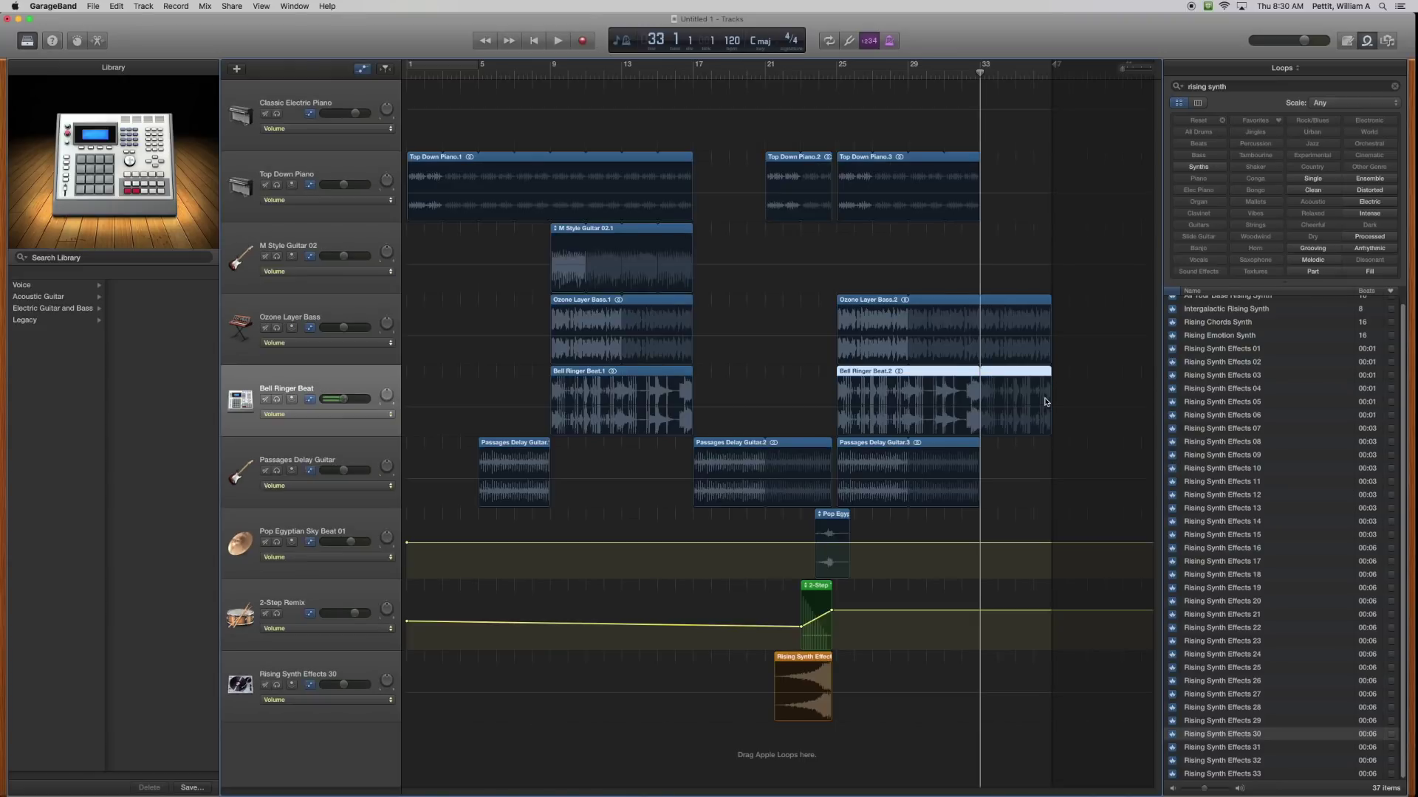
{"action": "key", "text": "a"}
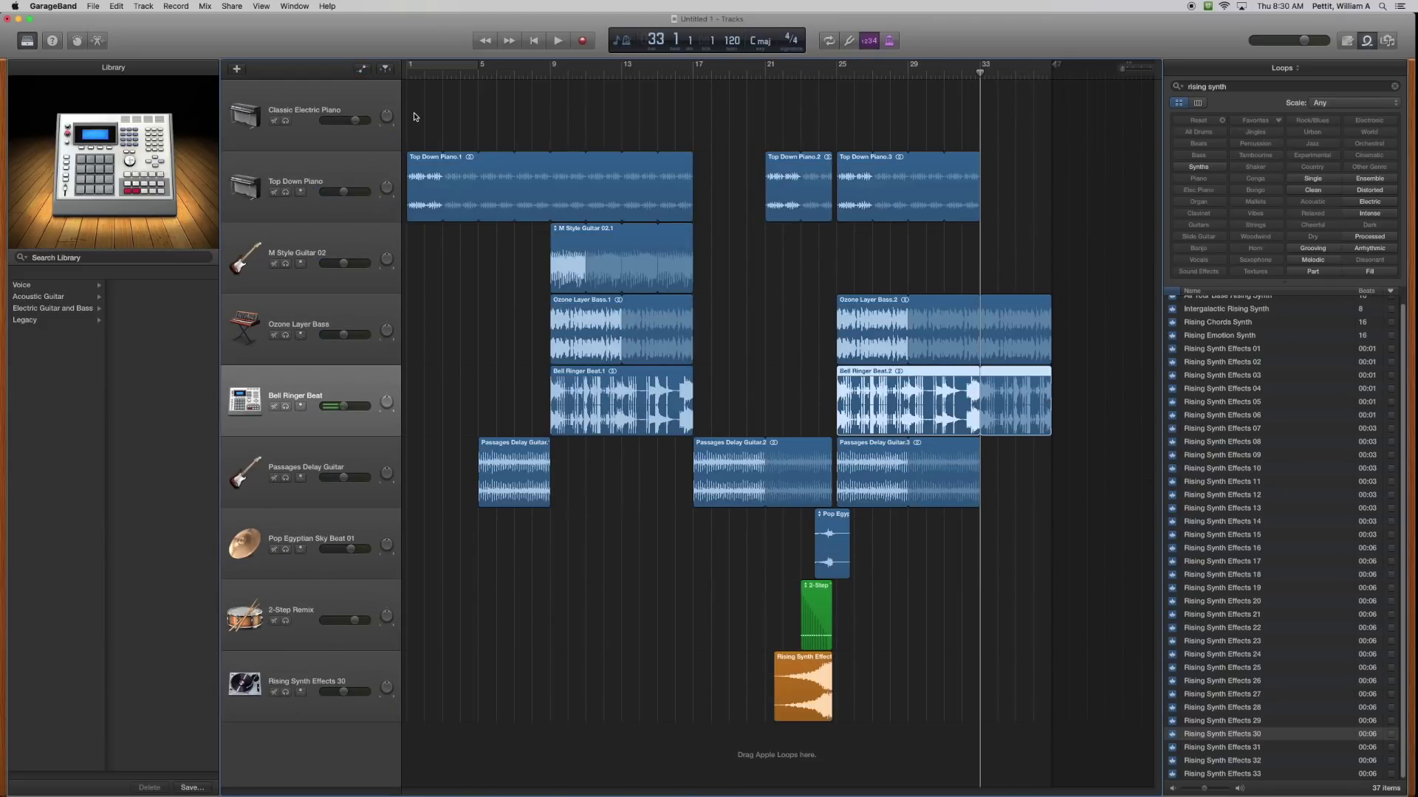
{"action": "left_click", "coordinate": [366, 71]}
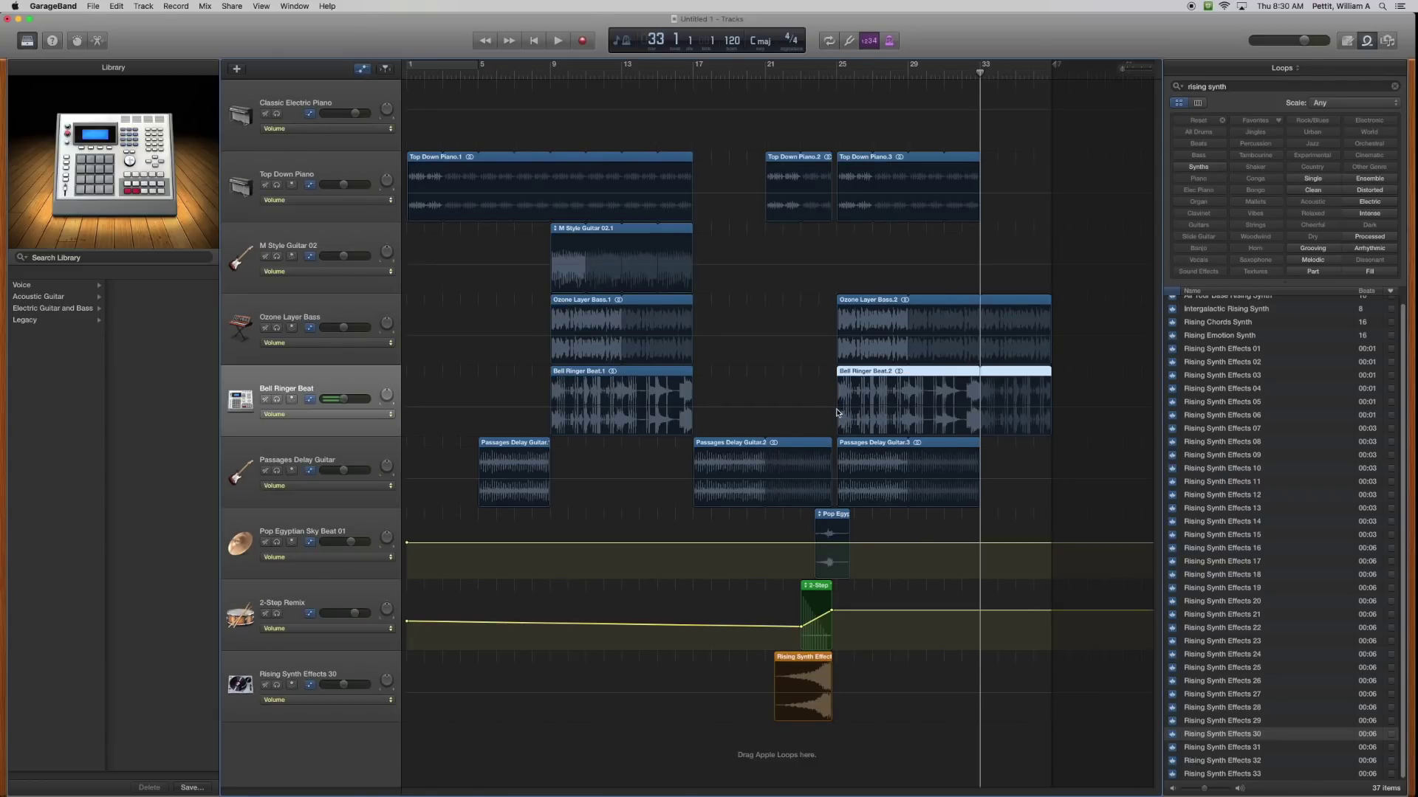
{"action": "left_click", "coordinate": [980, 411]}
{"action": "left_click", "coordinate": [980, 408]}
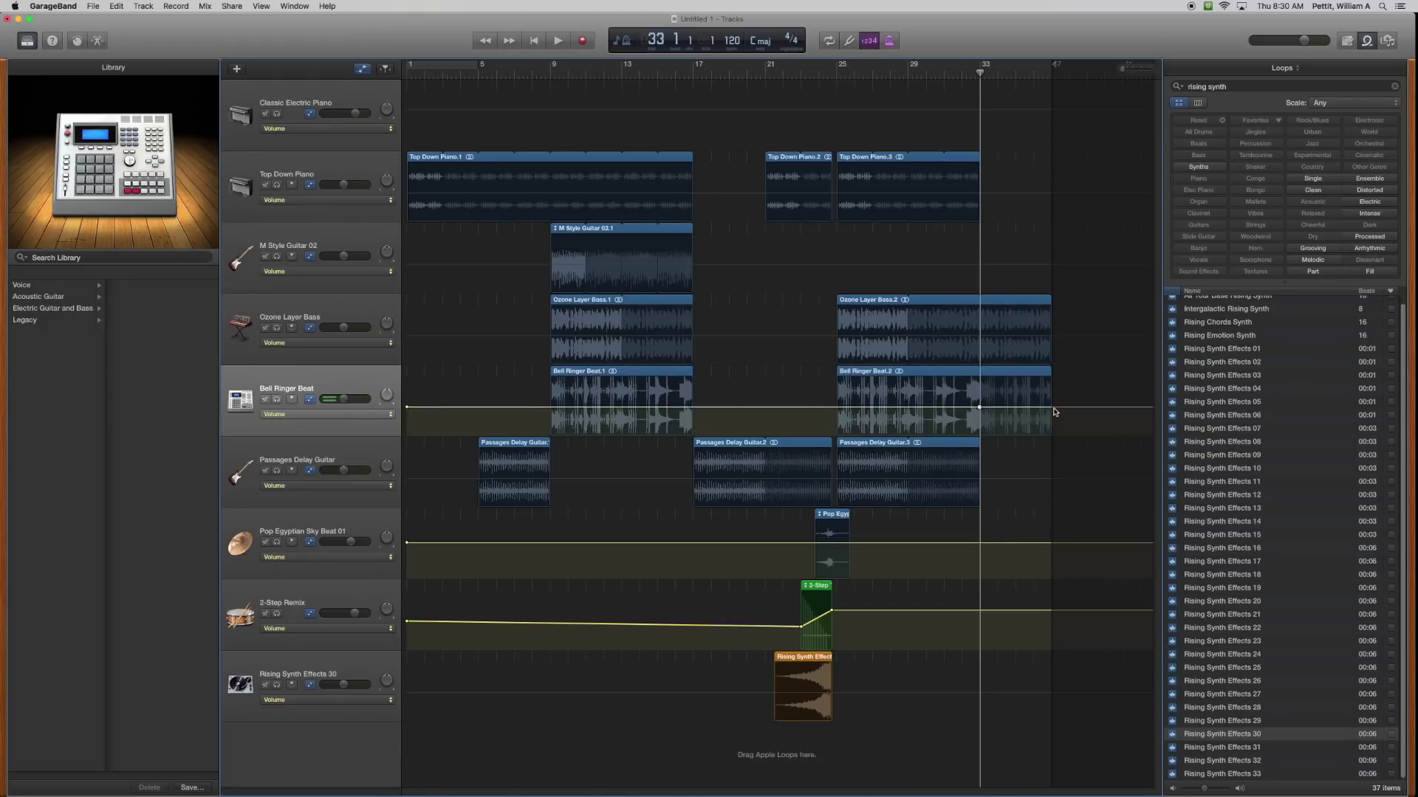
{"action": "left_click", "coordinate": [1050, 408]}
{"action": "left_click_drag", "start_coordinate": [1050, 406], "coordinate": [1050, 435]}
{"action": "left_click", "coordinate": [982, 341]}
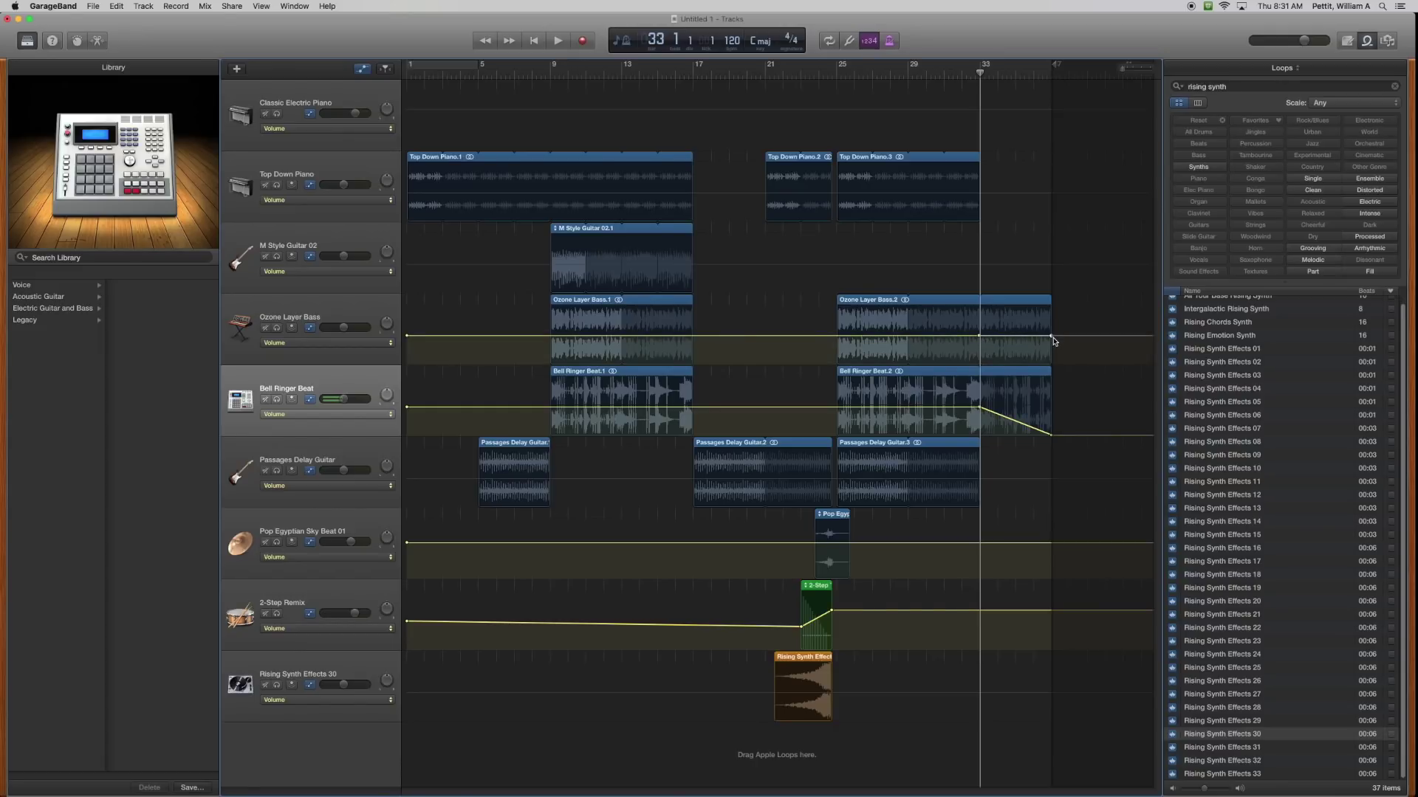
{"action": "left_click_drag", "start_coordinate": [1050, 337], "coordinate": [1051, 364]}
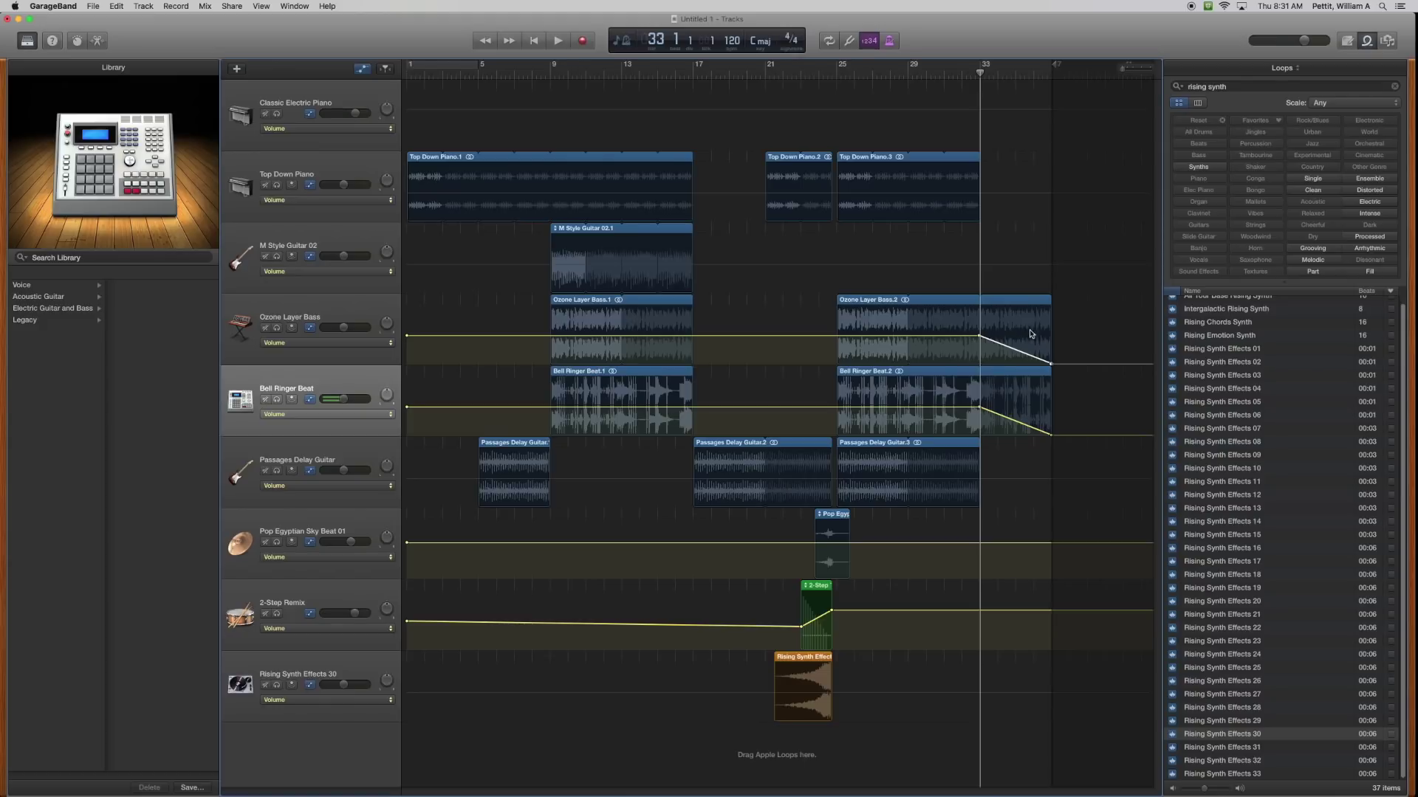
Step: Place the playhead at bar 31 and play the ending to check the fade-out
{"action": "left_click", "coordinate": [943, 74]}
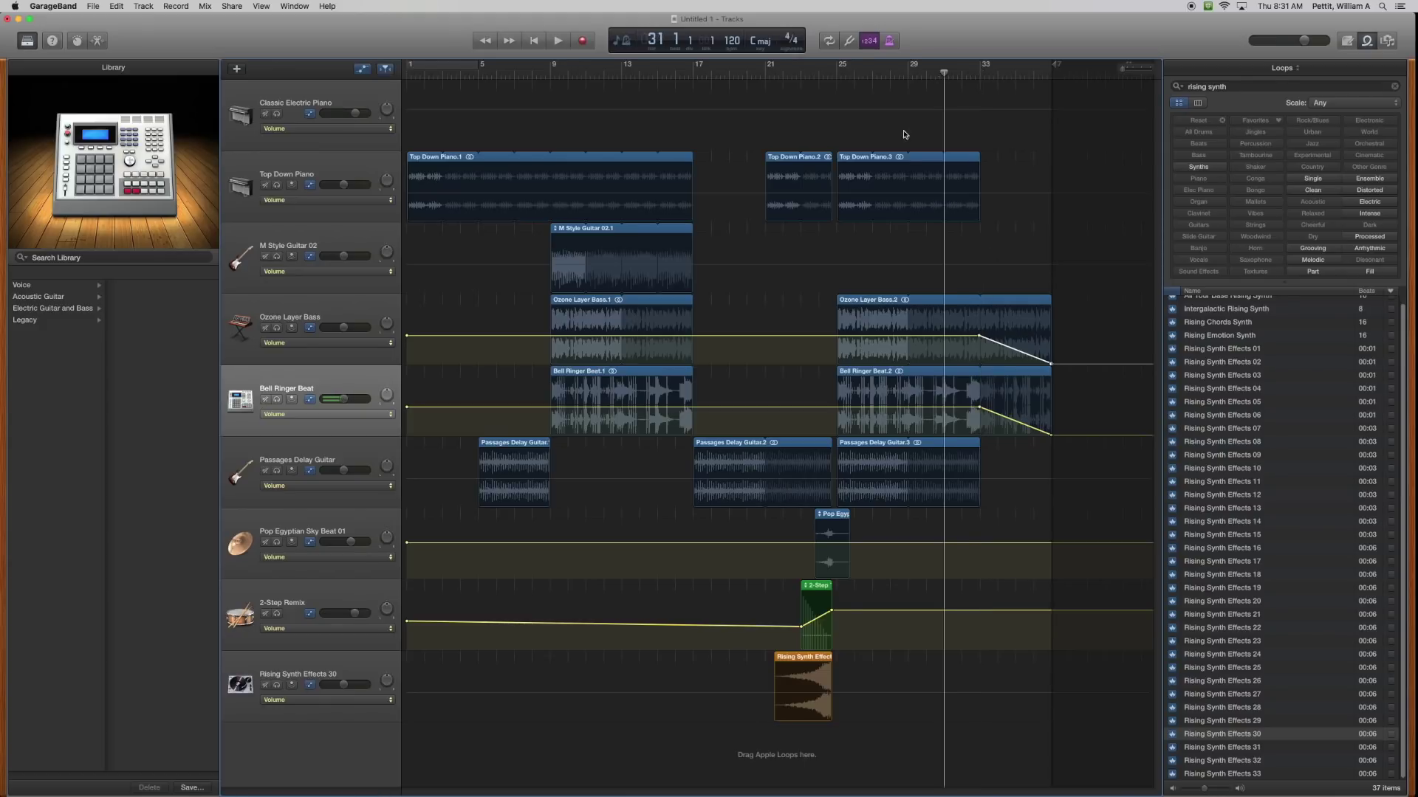
{"action": "left_click", "coordinate": [554, 46]}
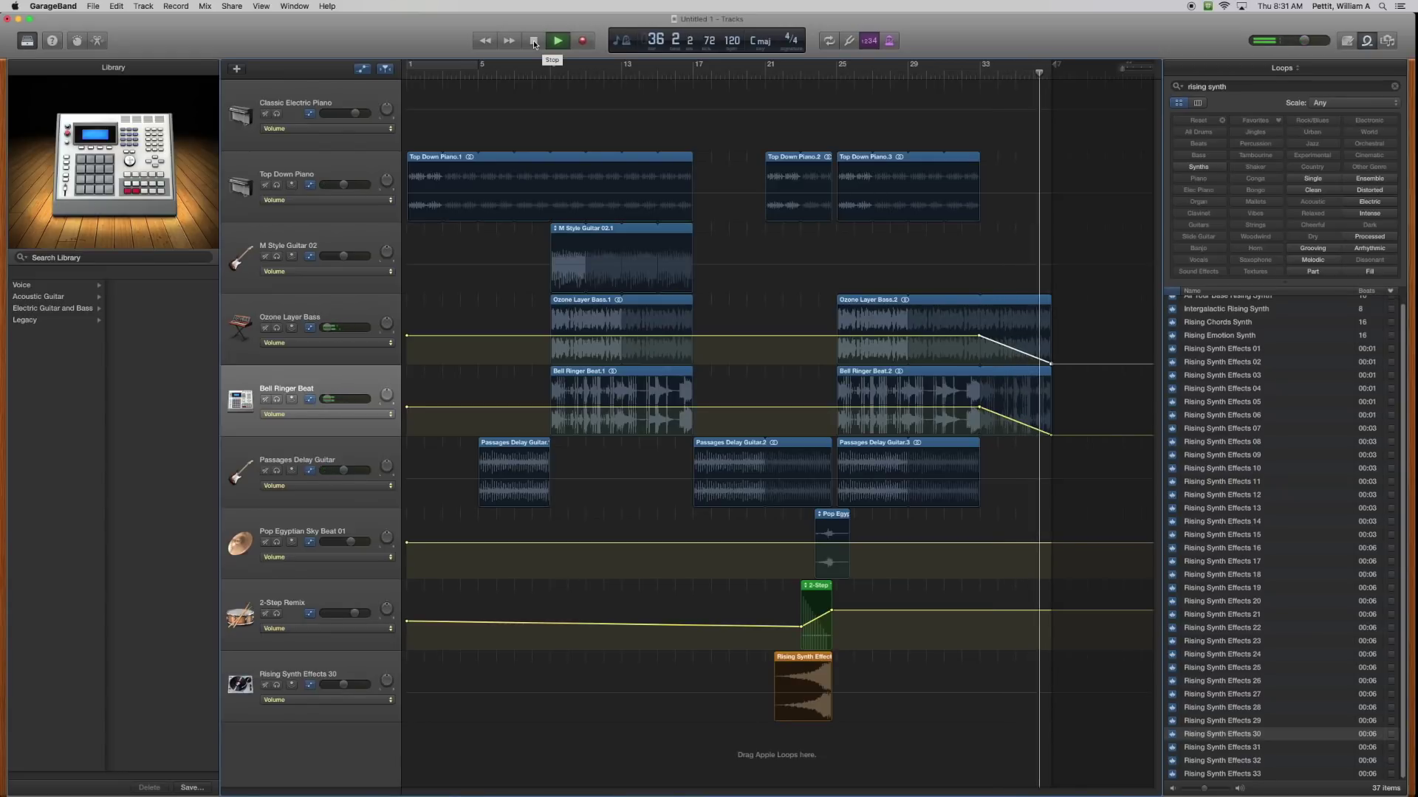
Step: Stop playback, hide the track automation and return the playhead to the start of the song
{"action": "left_click", "coordinate": [535, 42]}
{"action": "left_click", "coordinate": [361, 69]}
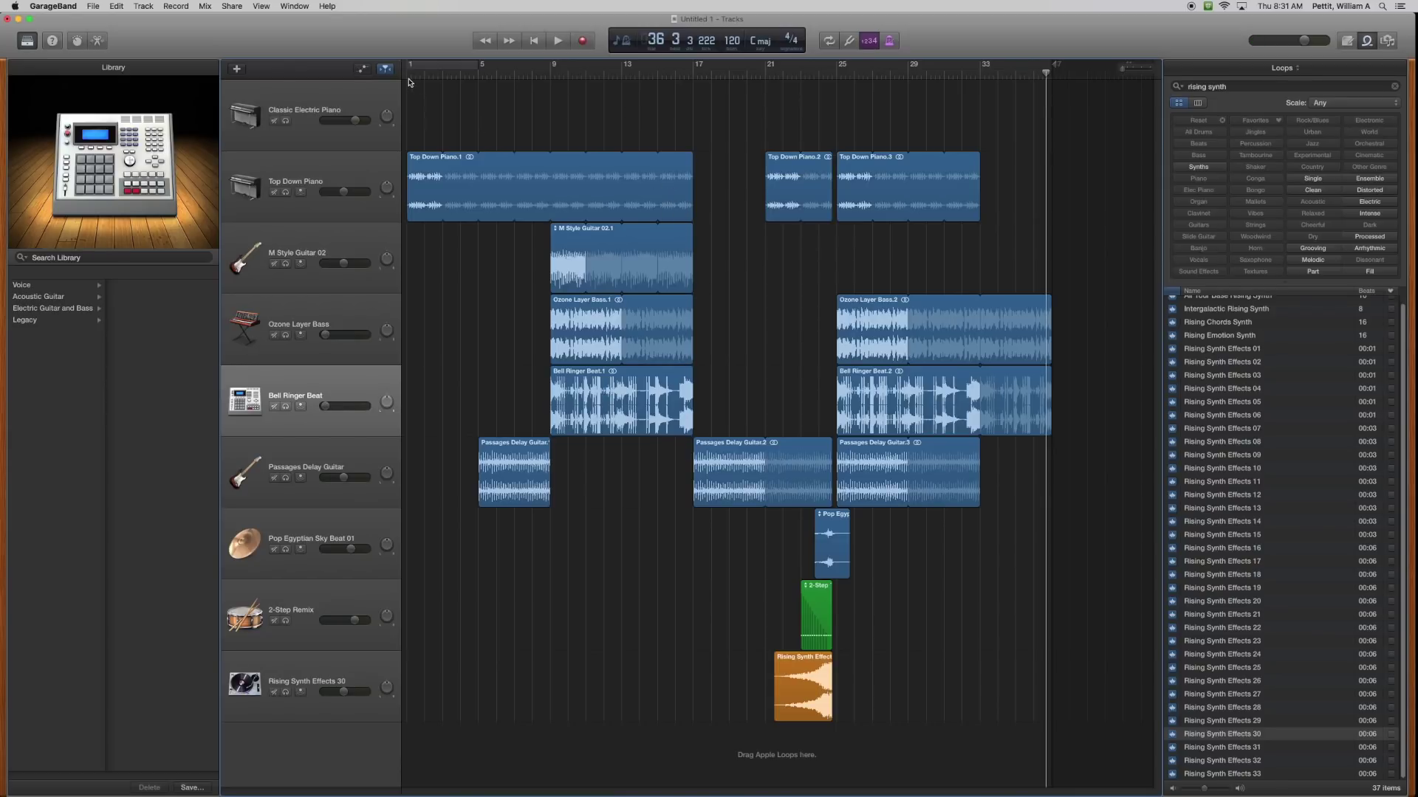
{"action": "key", "text": "Return"}
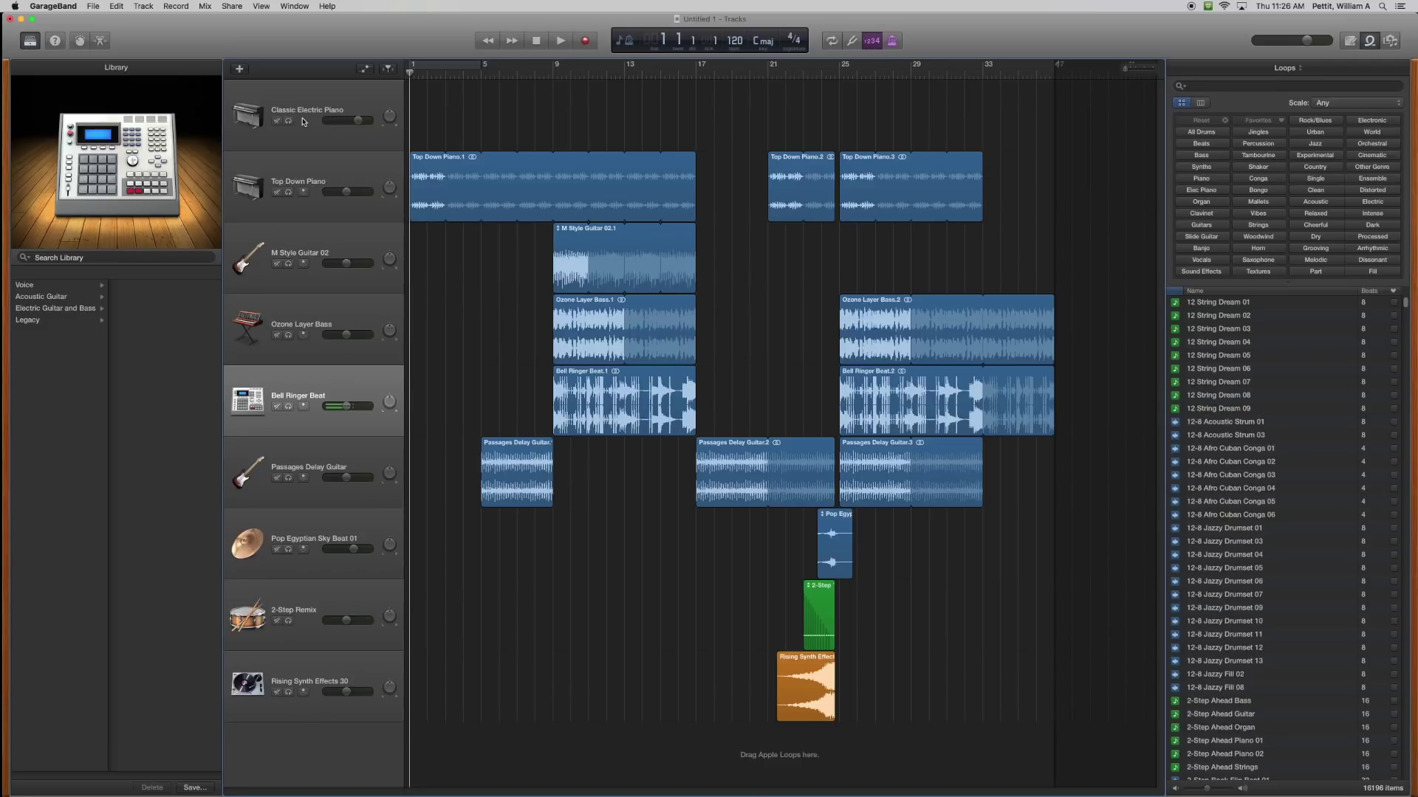
Step: Export the song to disk as an MP3 named Music 1 on the Desktop
{"action": "left_click", "coordinate": [230, 6]}
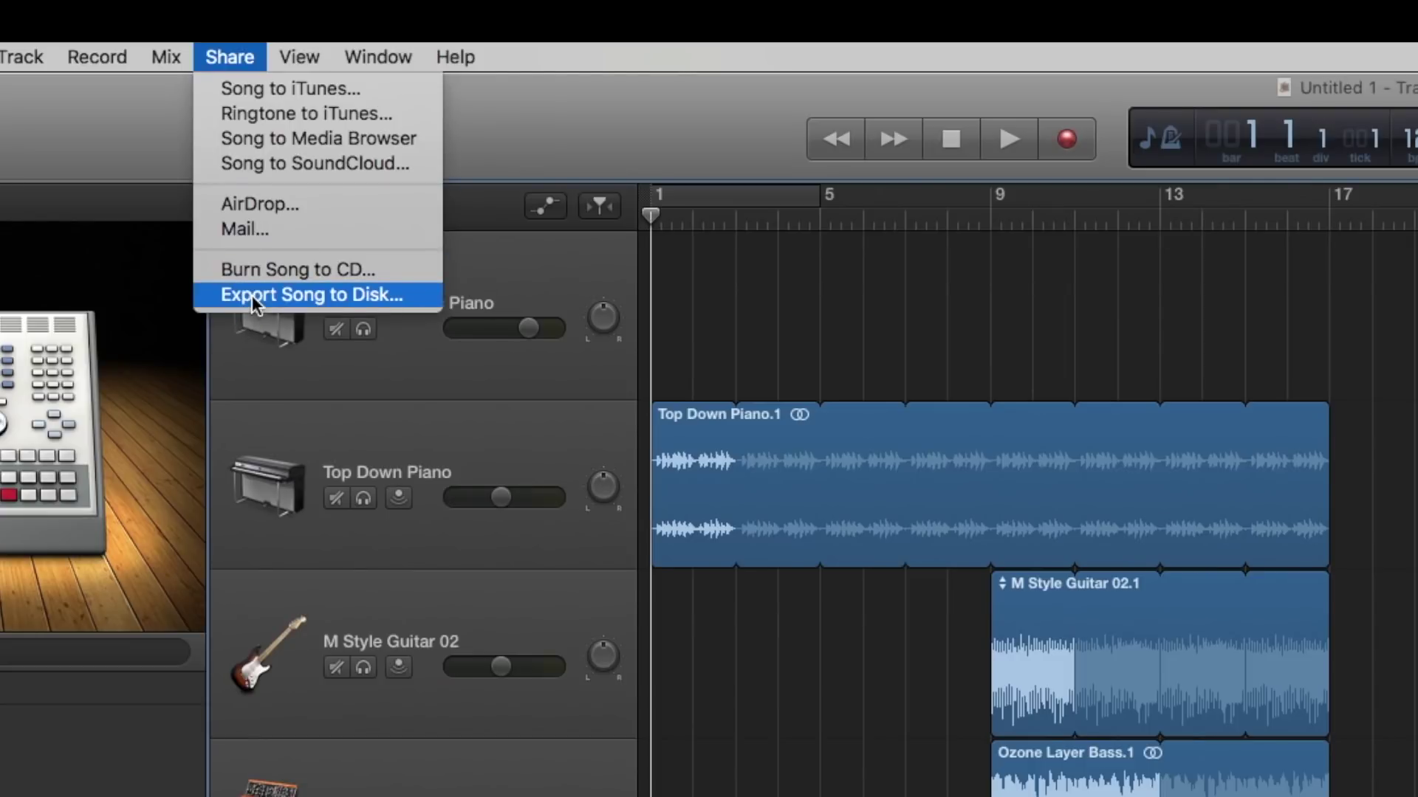
{"action": "left_click", "coordinate": [393, 296]}
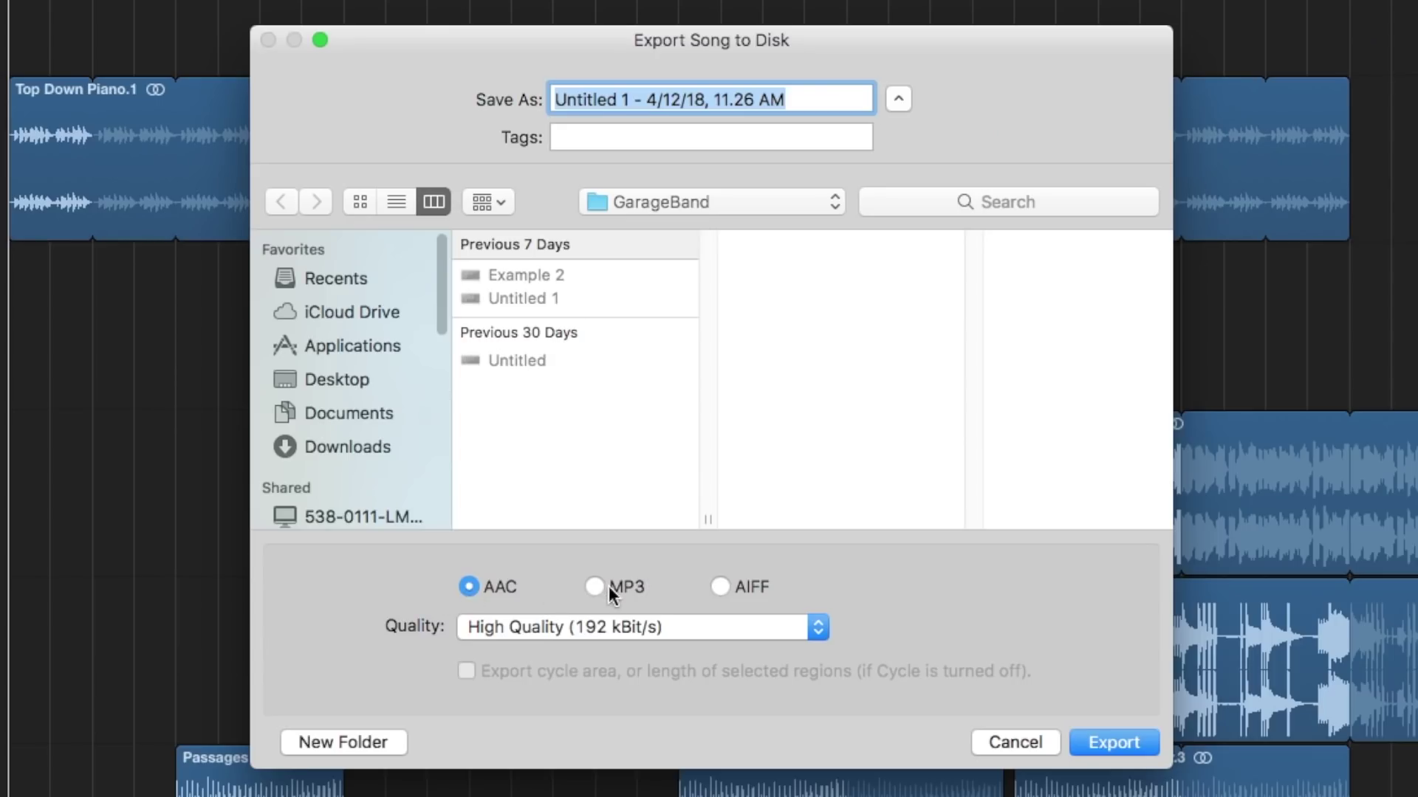
{"action": "left_click", "coordinate": [600, 587]}
{"action": "type", "text": "Music"}
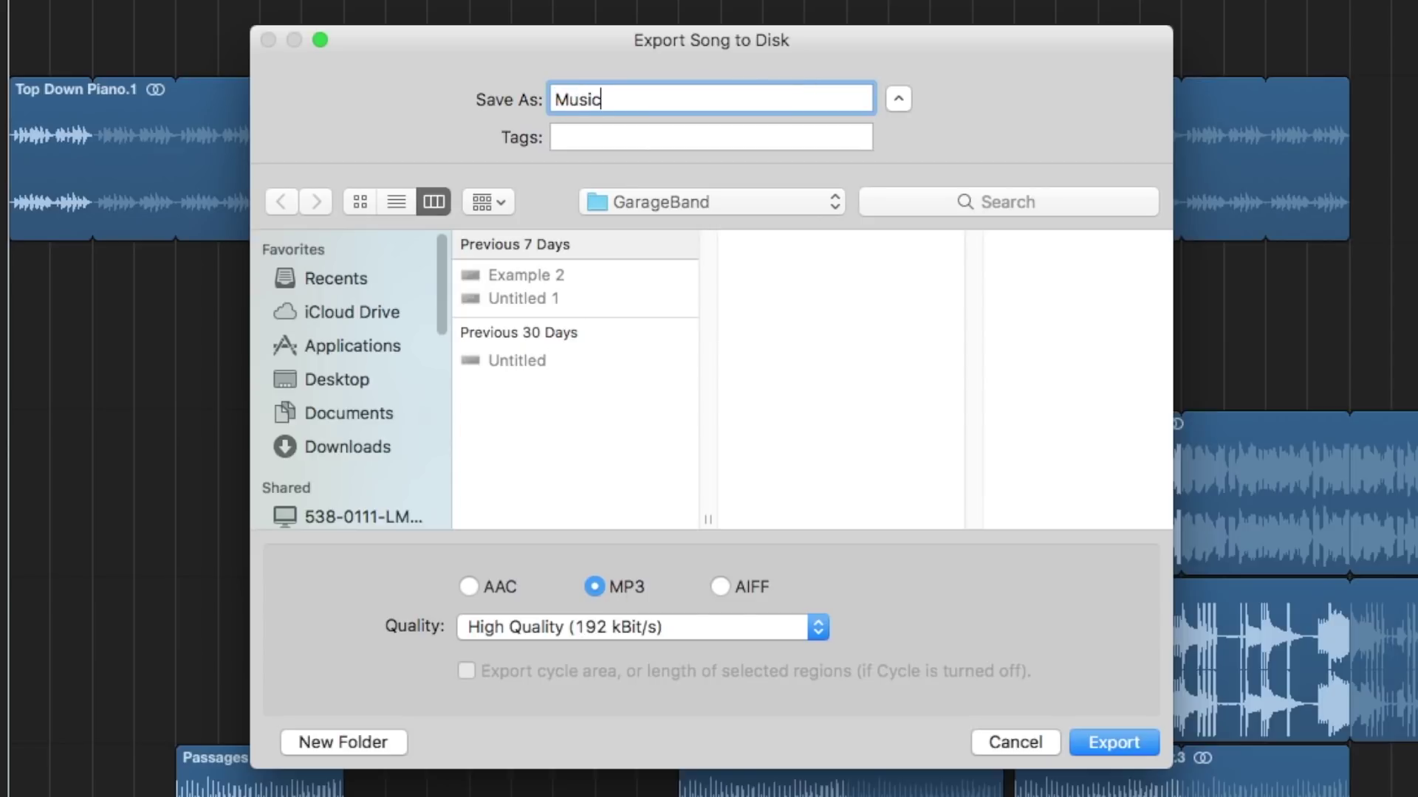
{"action": "type", "text": " 1"}
{"action": "left_click", "coordinate": [330, 380]}
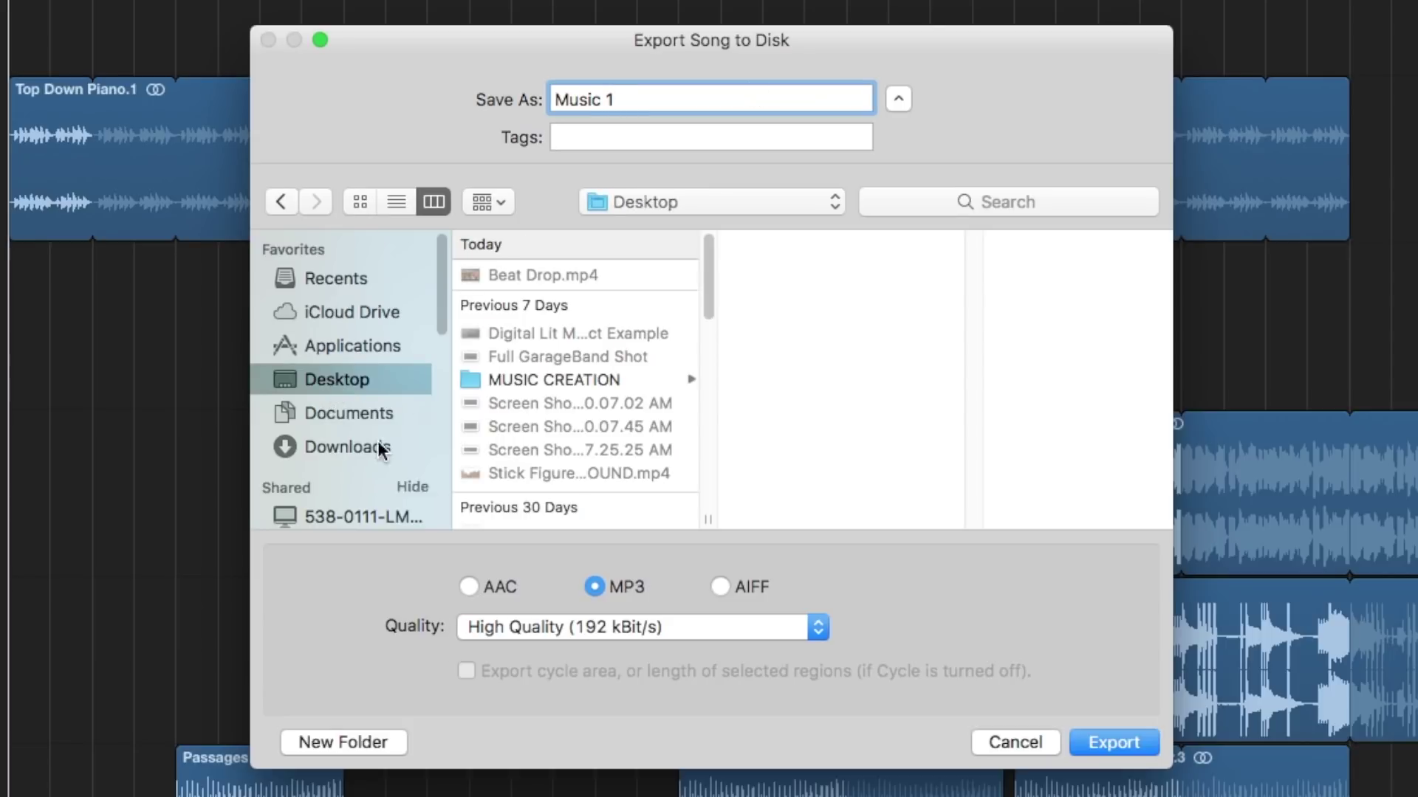
{"action": "scroll", "coordinate": [369, 428], "scroll_direction": "down", "scroll_amount": 5}
{"action": "scroll", "coordinate": [362, 414], "scroll_direction": "up", "scroll_amount": 5}
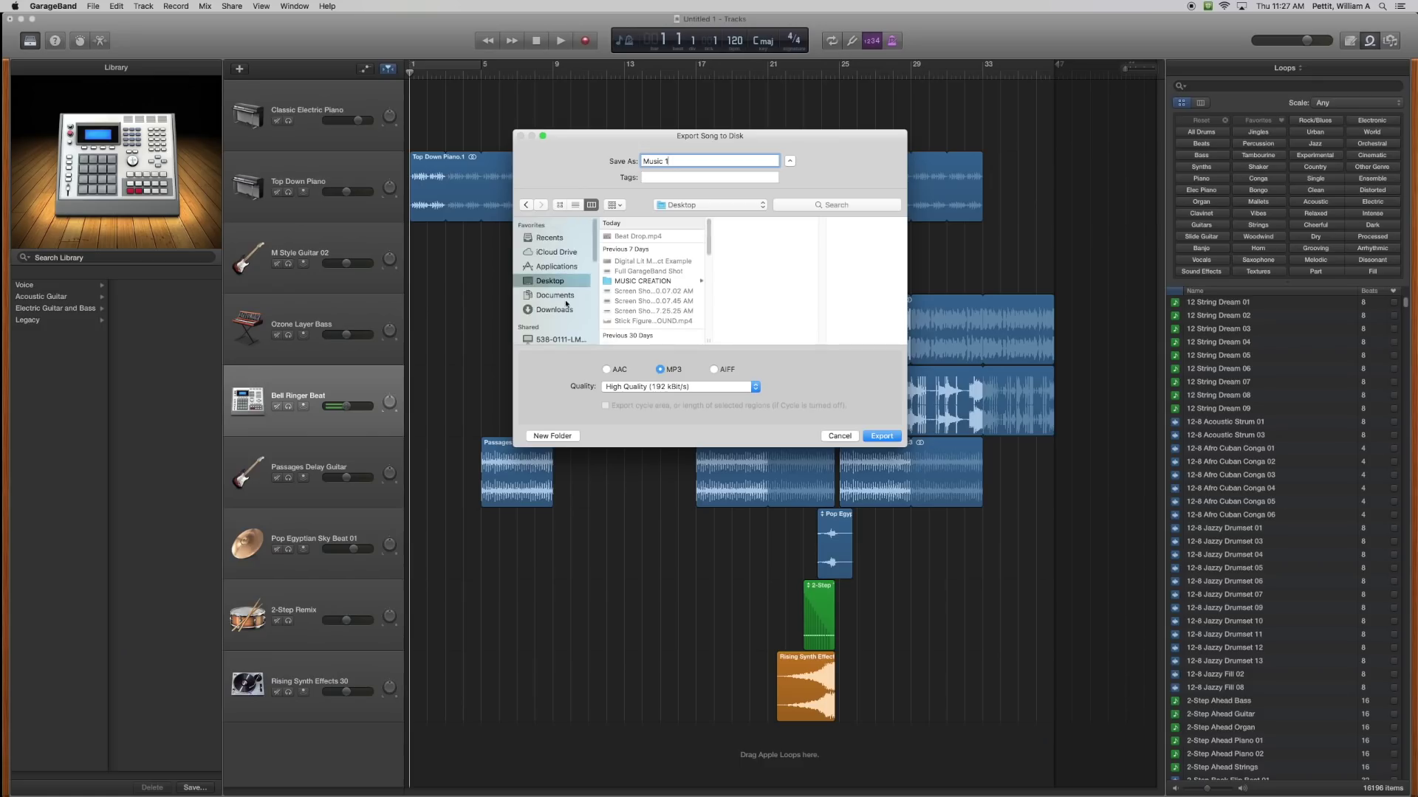
{"action": "left_click", "coordinate": [883, 436]}
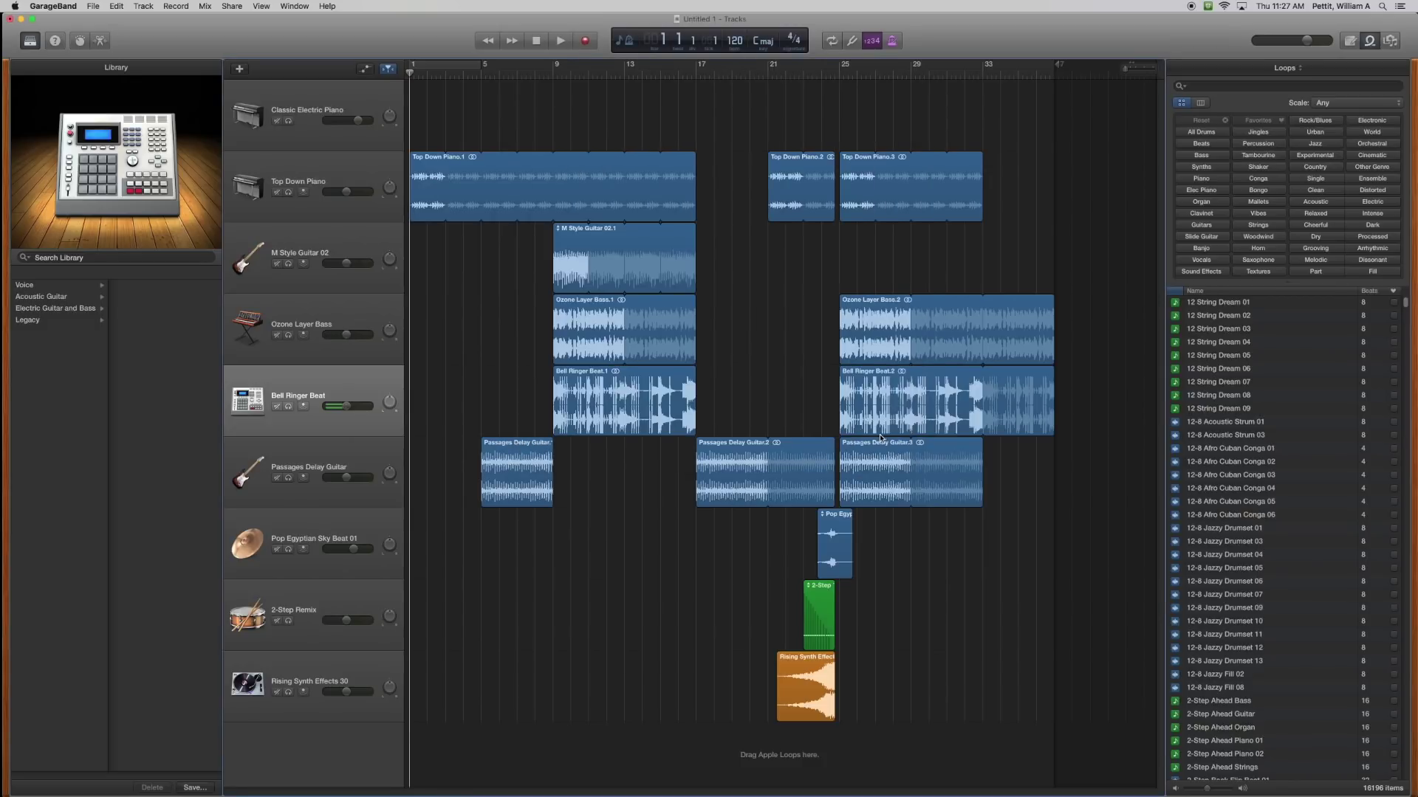